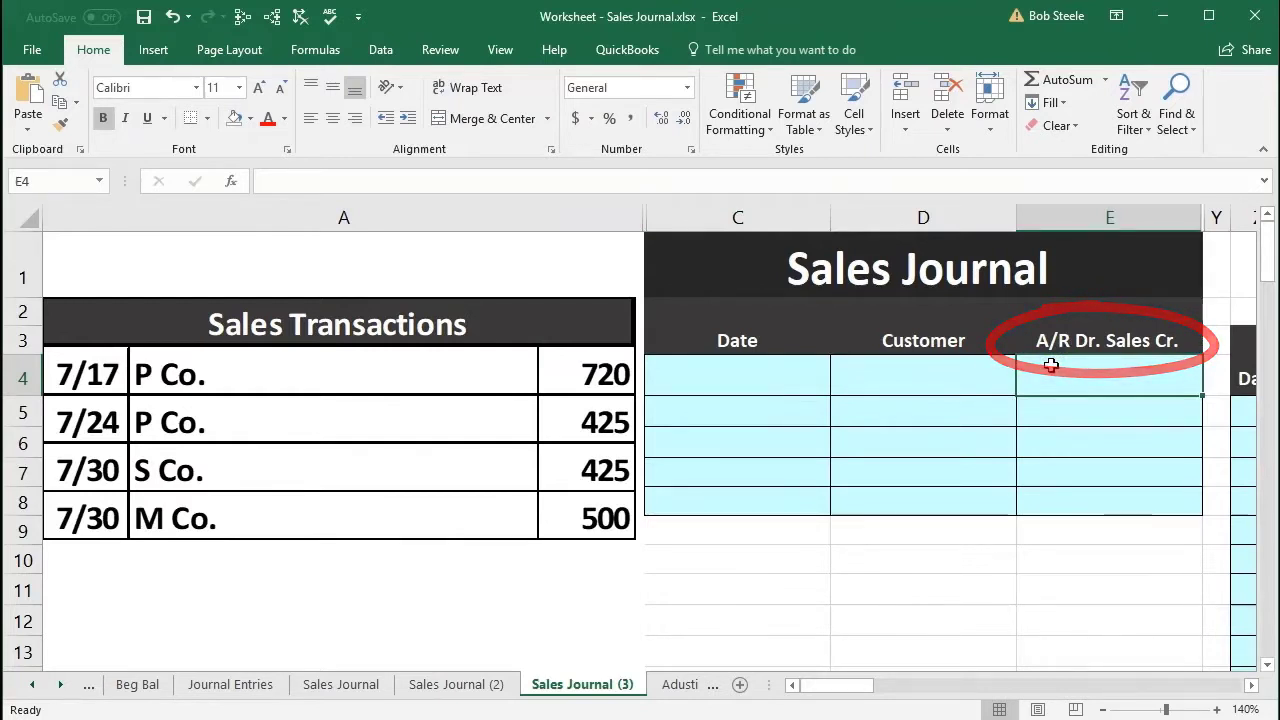
click(725, 381)
click(1055, 371)
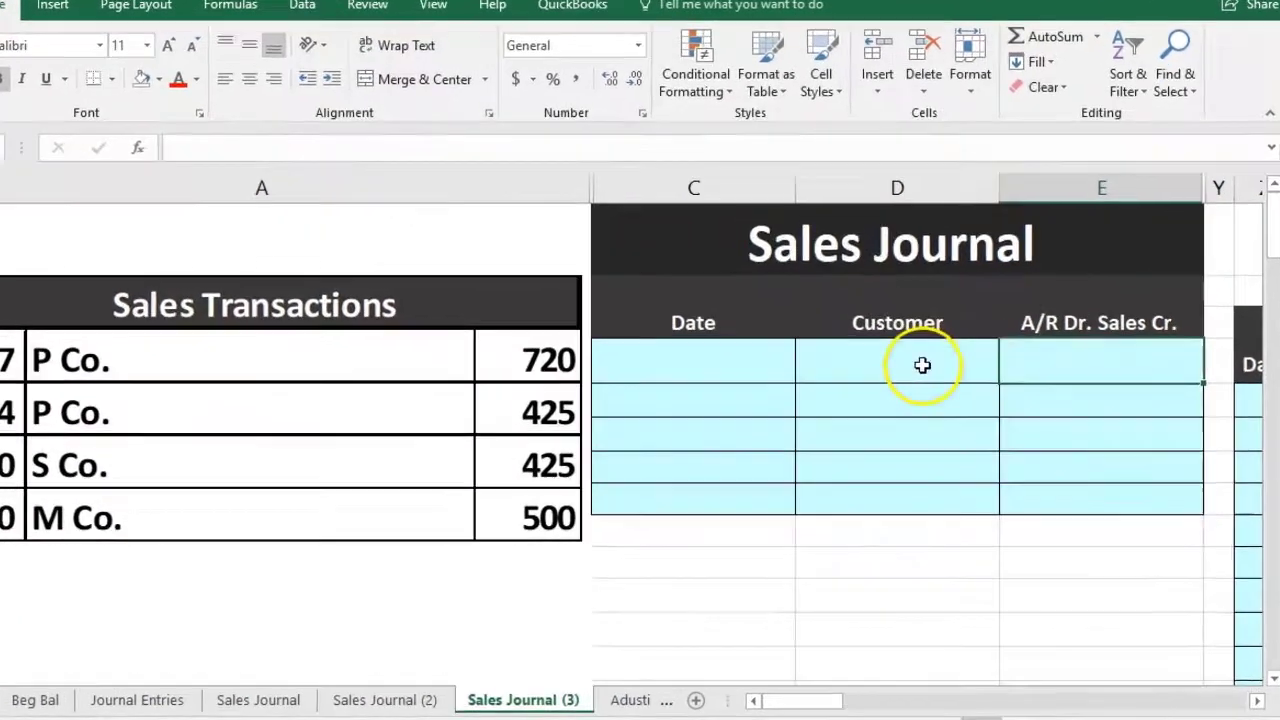
click(922, 365)
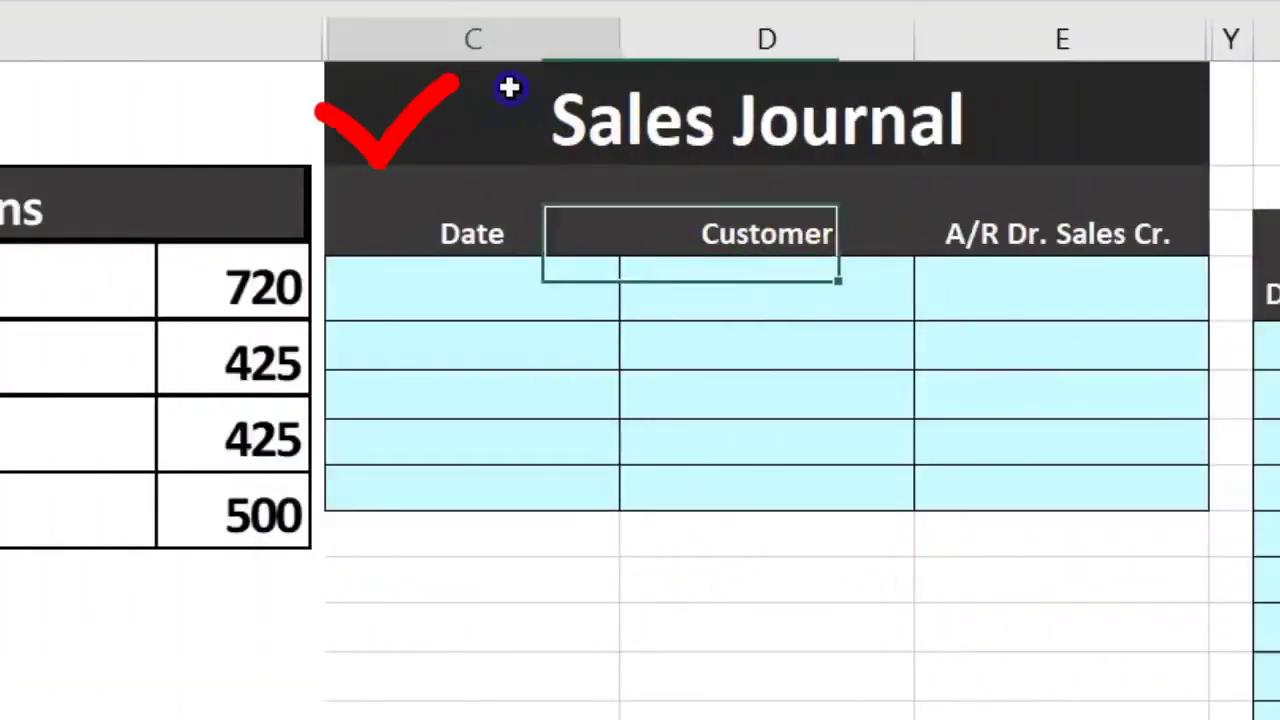
click(509, 88)
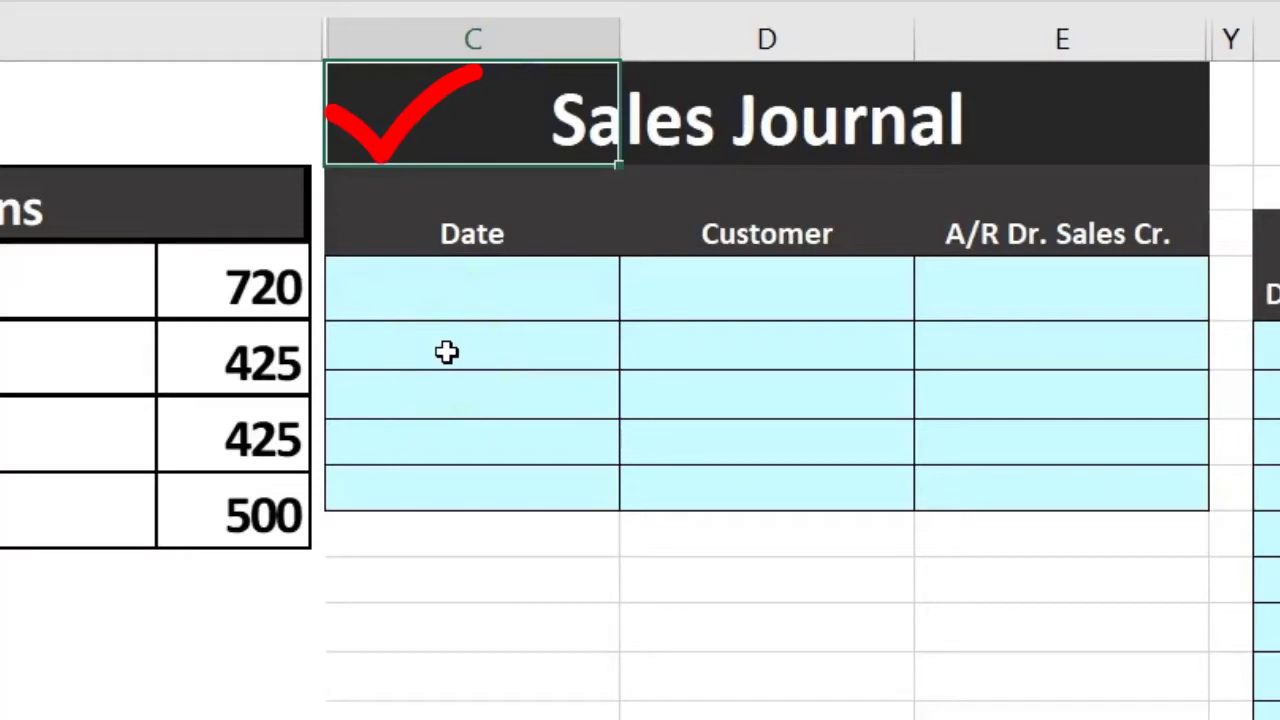
key(Down)
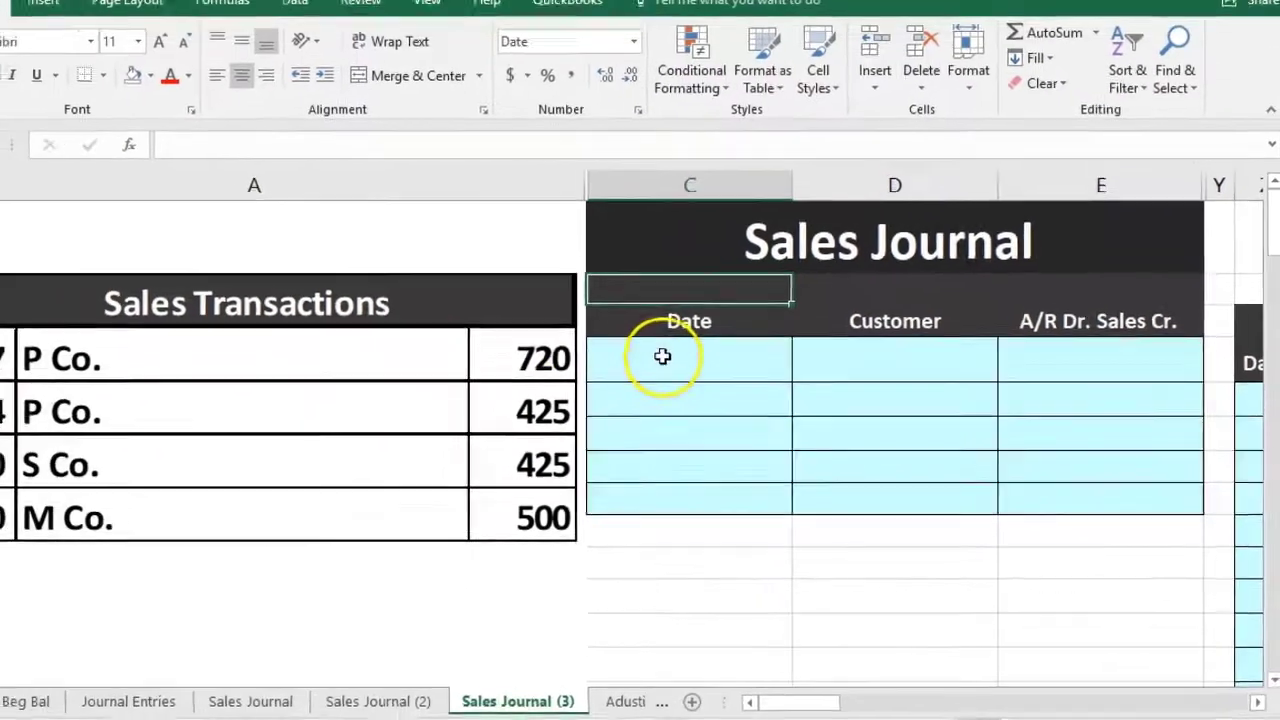
- Record the first sale in the Sales Journal: date 7/17, customer P Co., amount 720
click(584, 332)
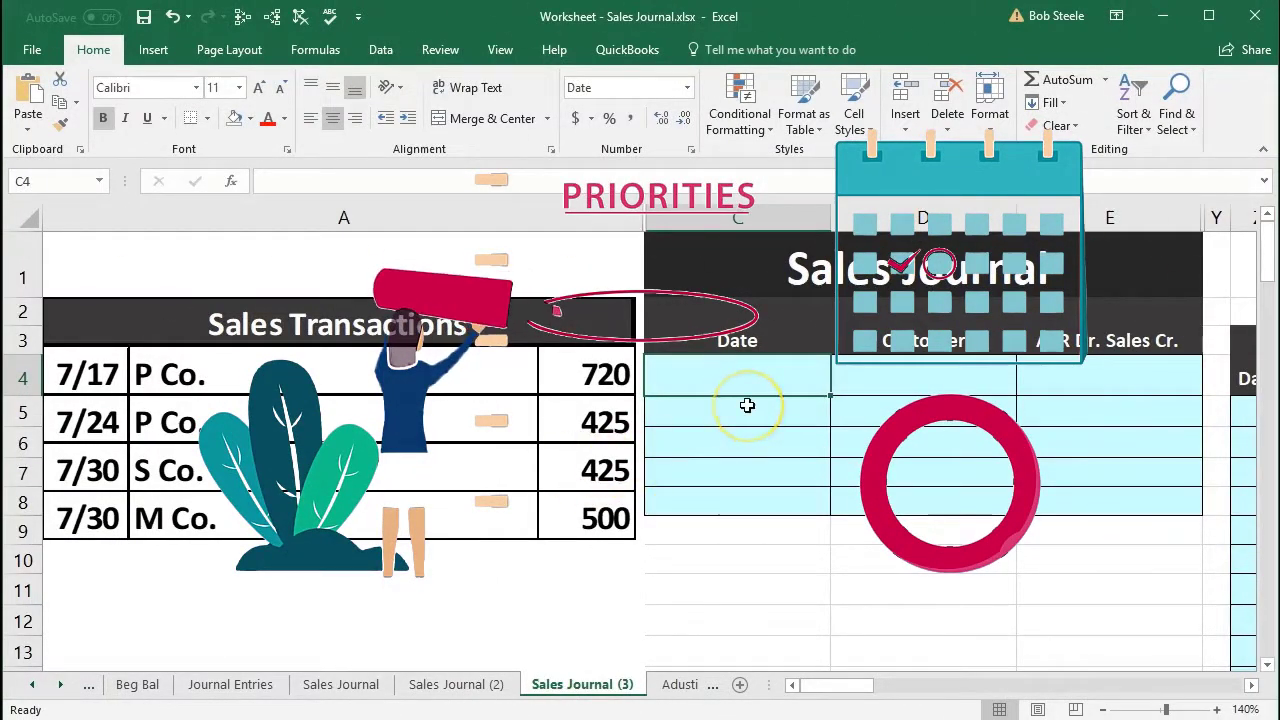
text(7/17)
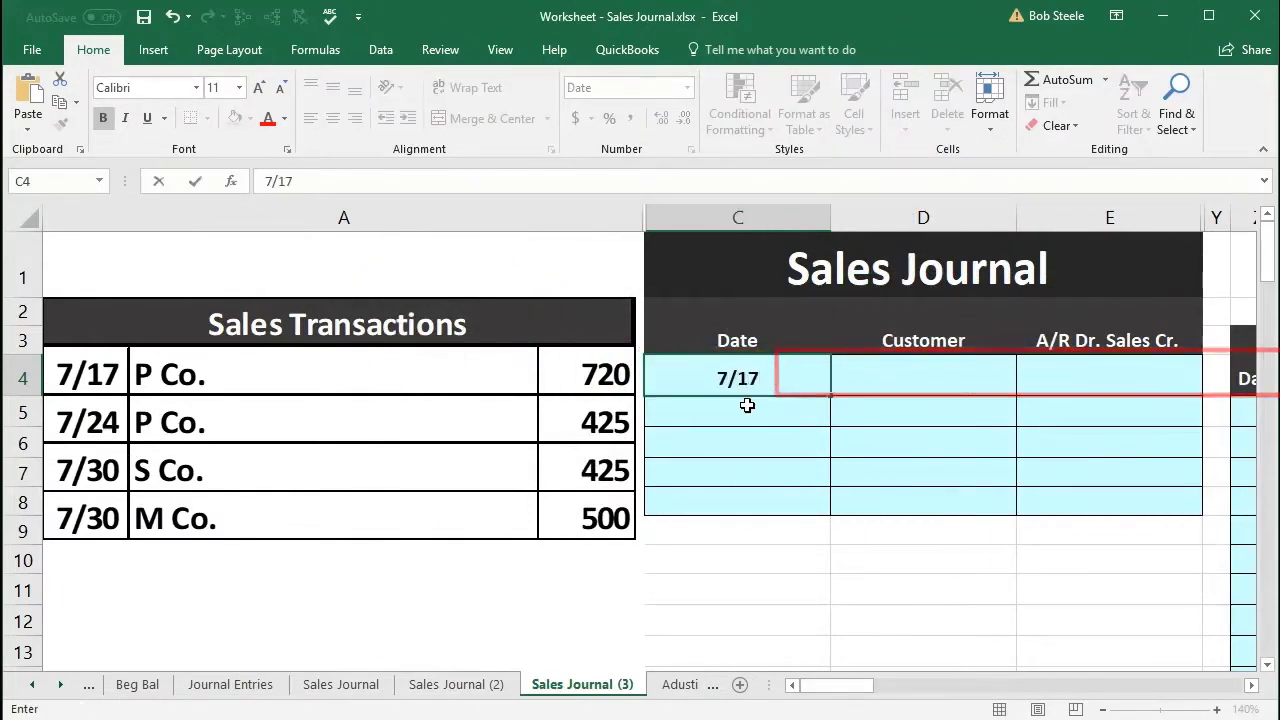
key(Tab)
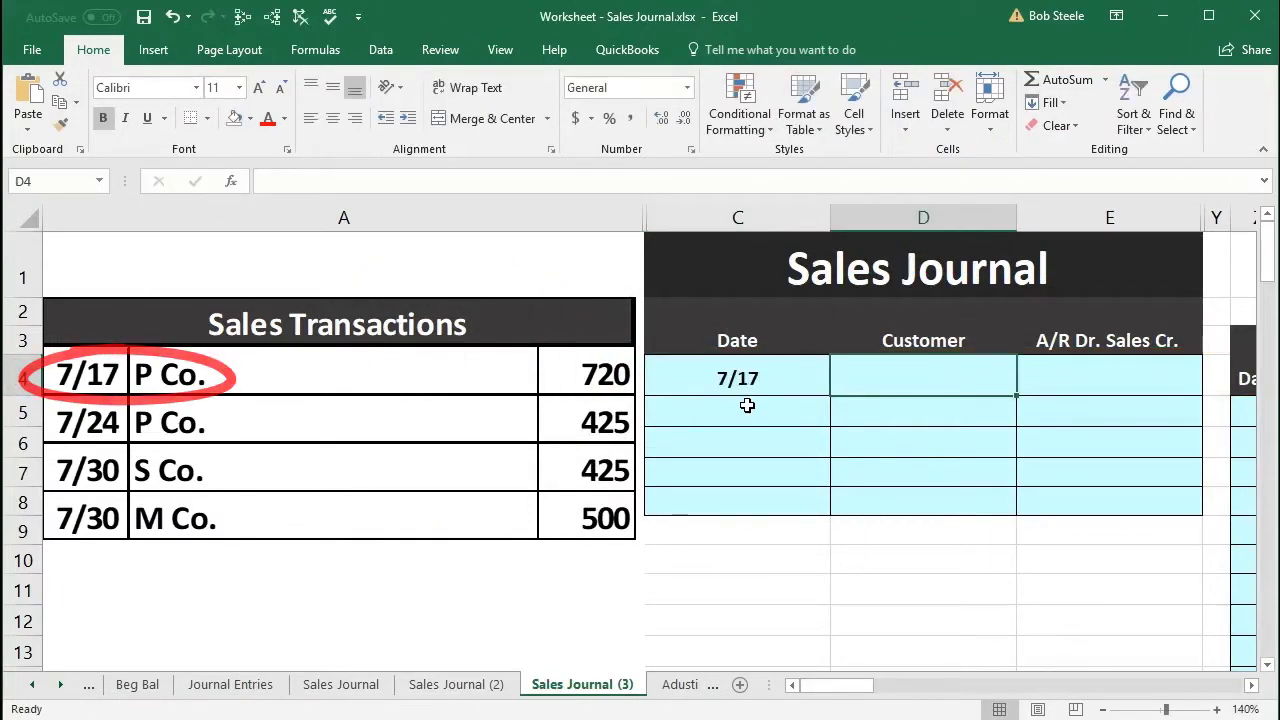
text(P C)
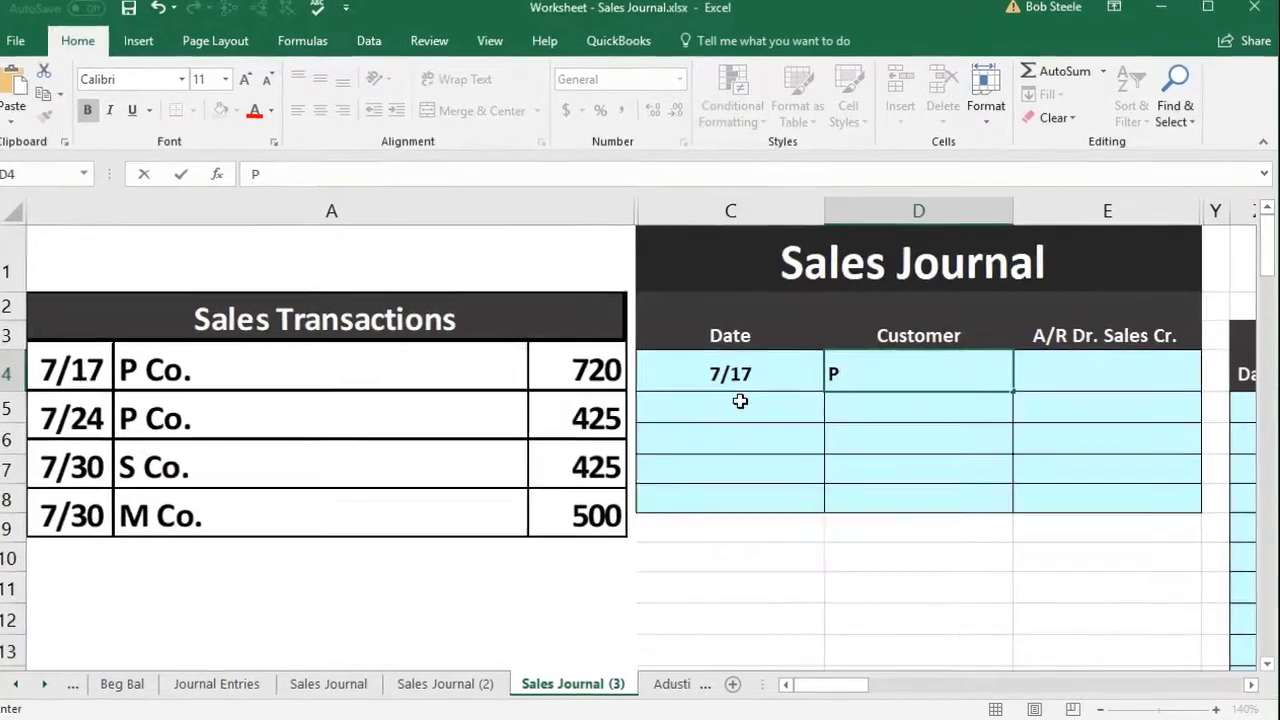
text(o.)
key(Tab)
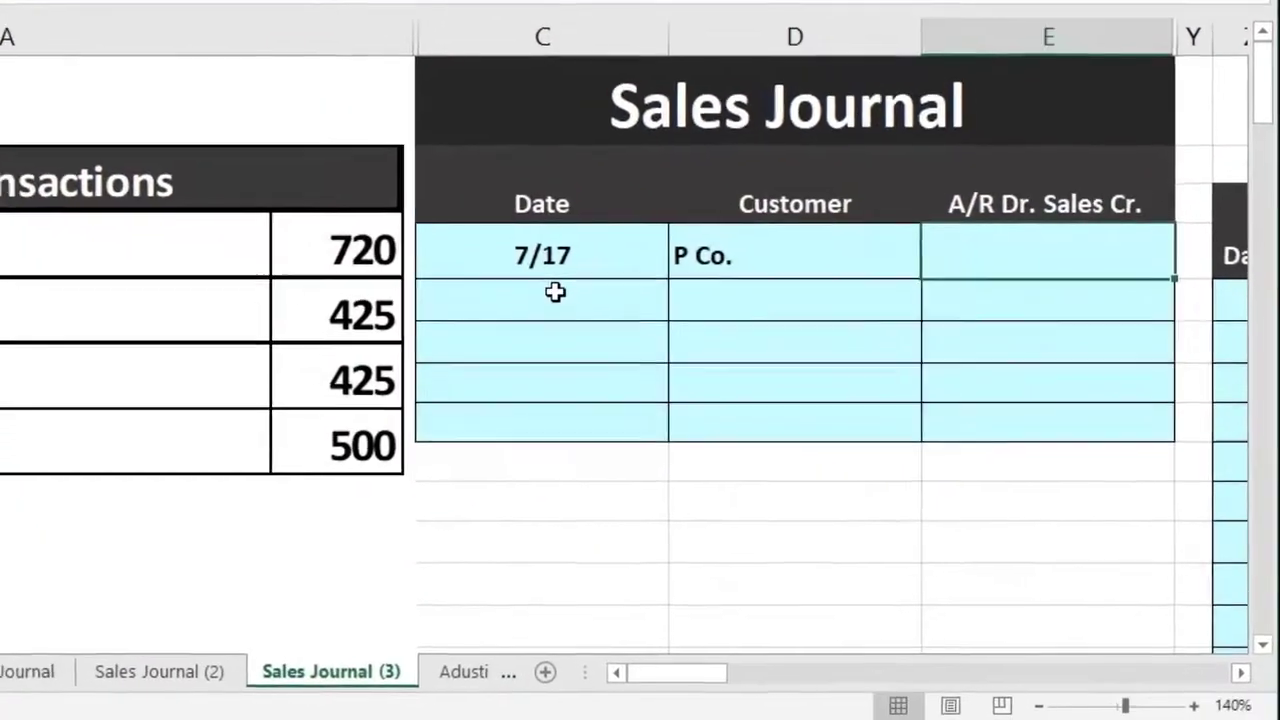
text(72)
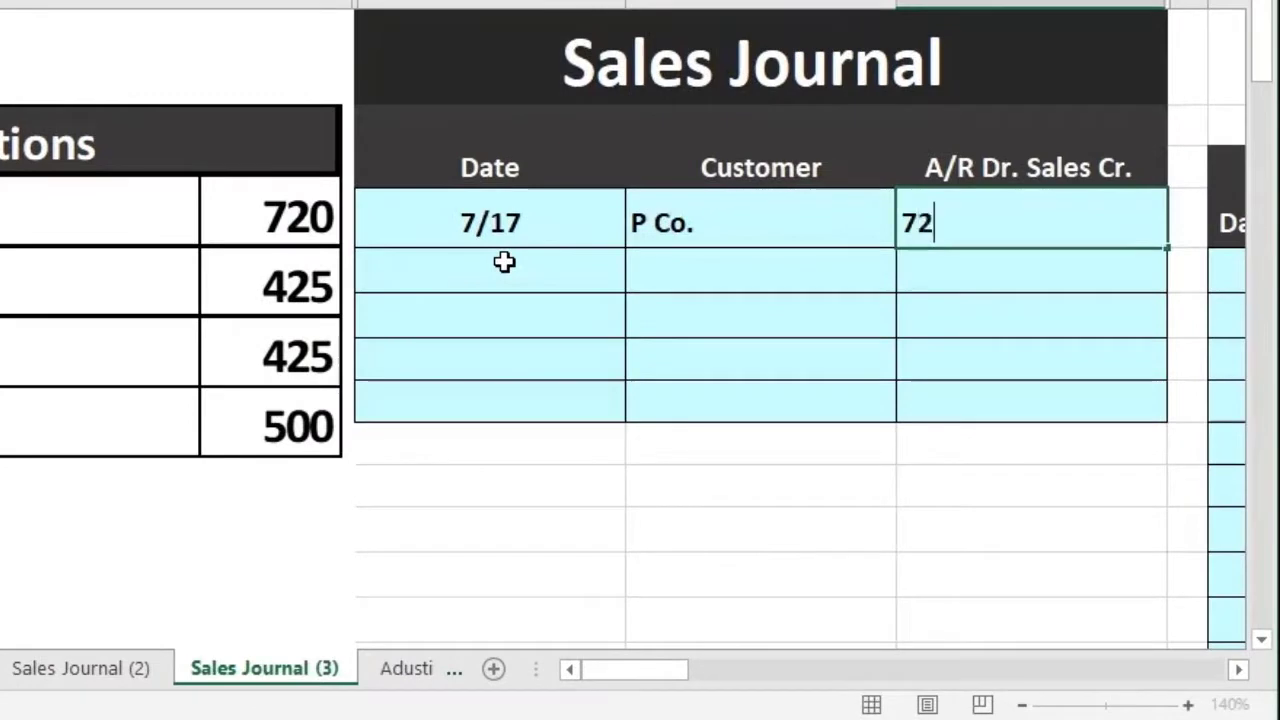
text(0)
key(Return)
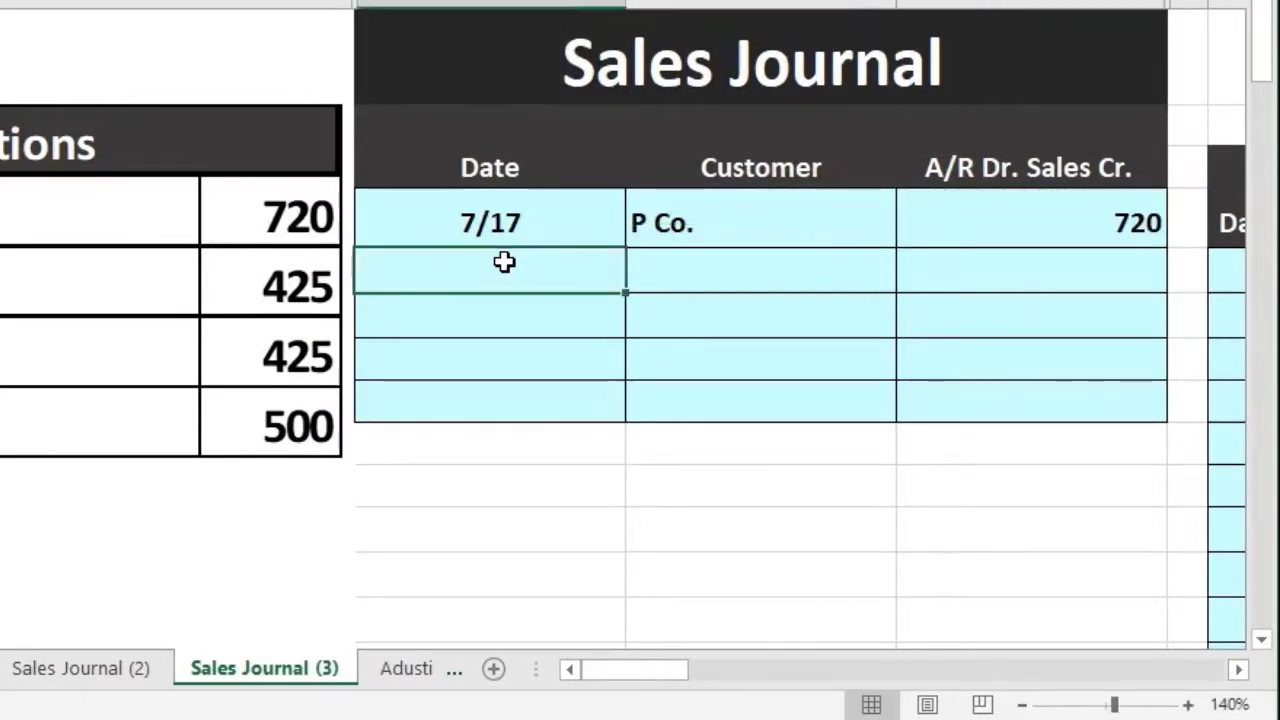
- Post the sale to P Co.'s accounts receivable subsidiary ledger by linking its first debit cell to the 7/17 amount in the Sales Journal
click(1013, 155)
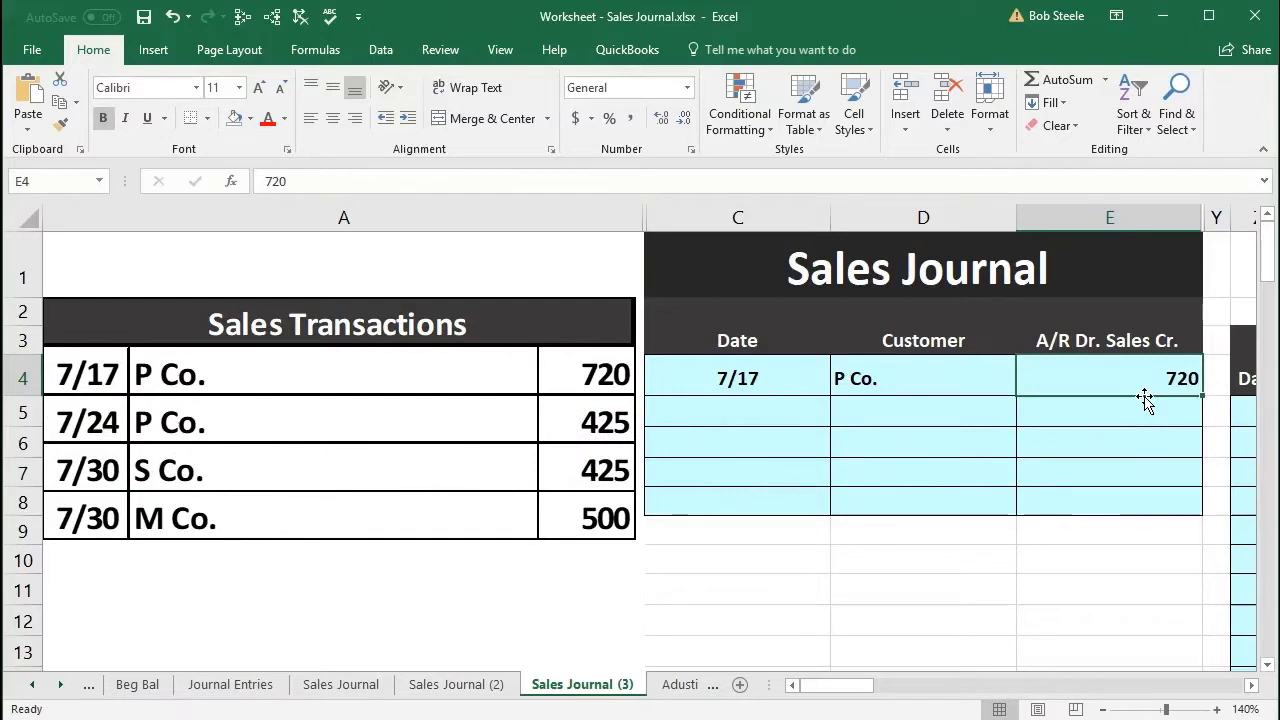
key(Right)
key(Right)
key(Right)
key(Right)
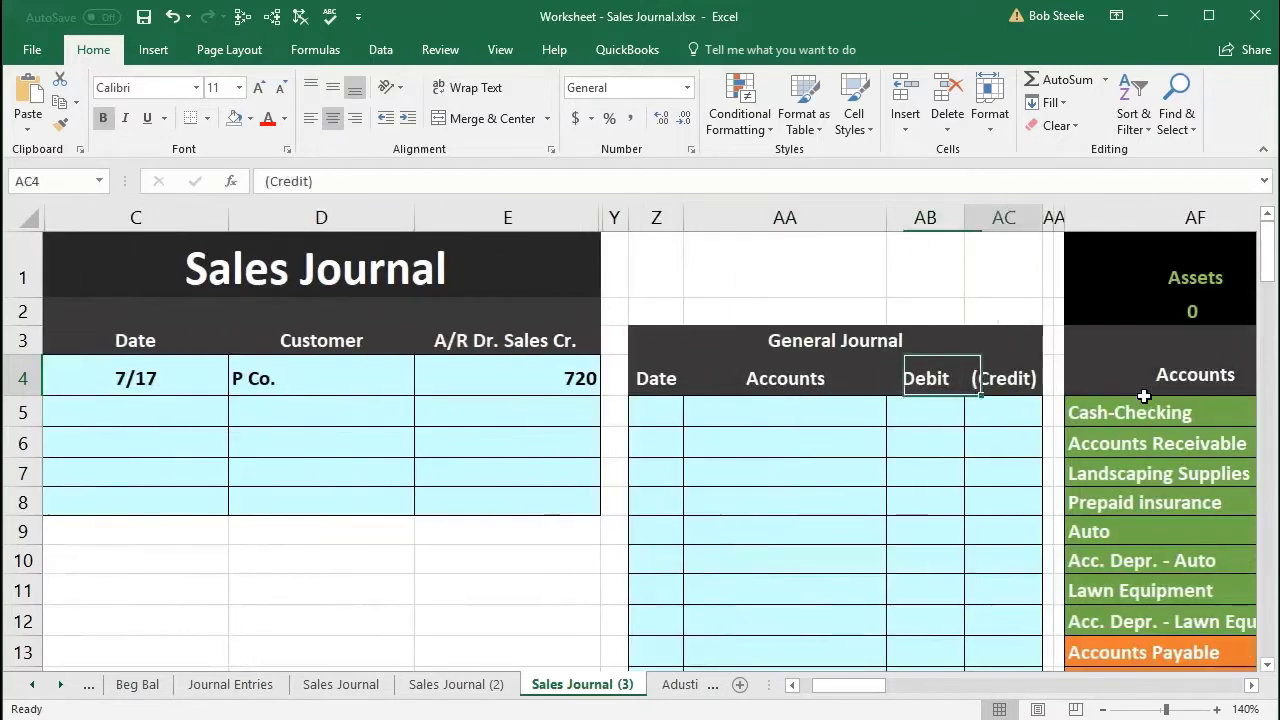
key(Right)
key(Right)
key(Right)
key(Right)
key(Right)
key(Right)
key(Right)
key(Right)
key(Right)
key(Right)
key(Right)
key(Right)
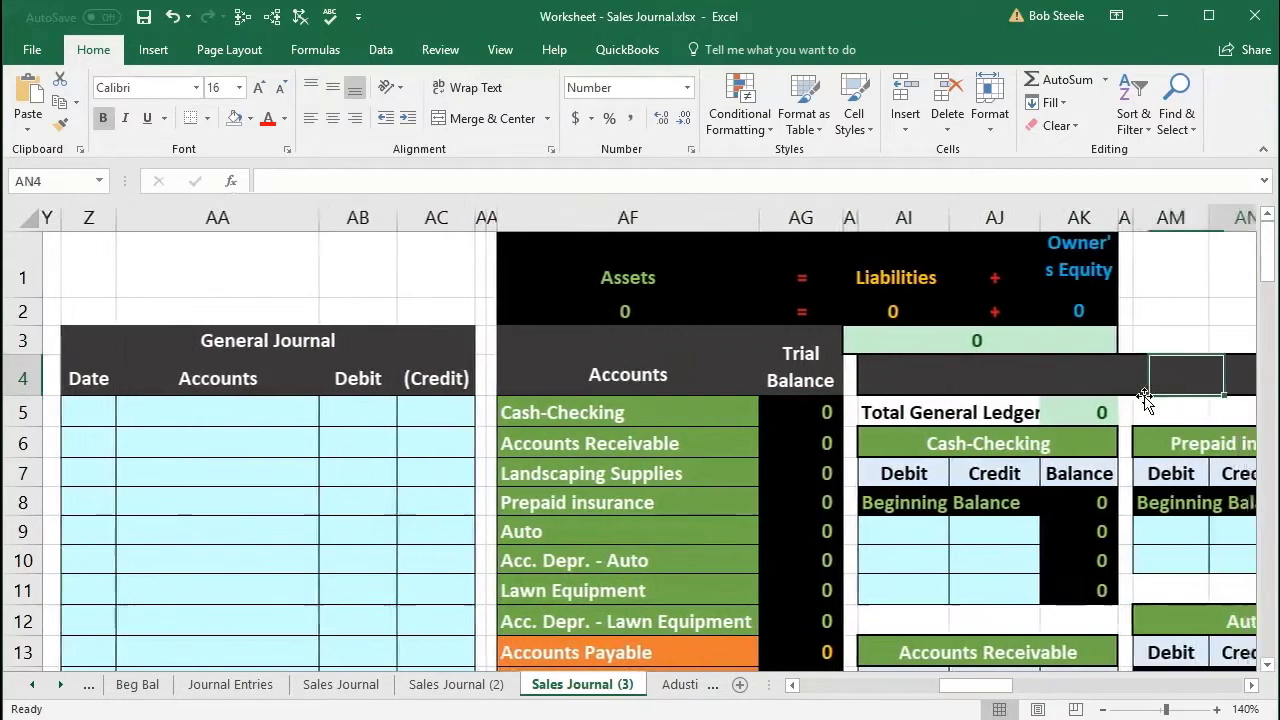
scroll(1000, 440, down, 4)
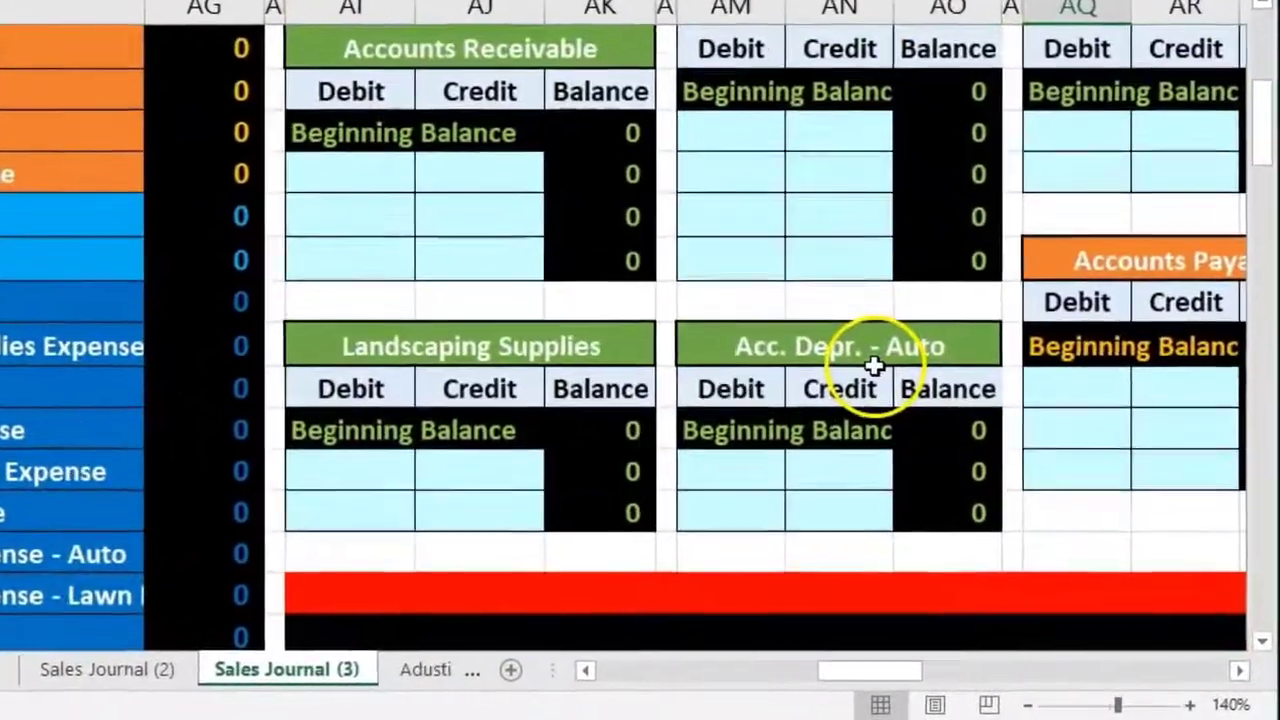
scroll(874, 366, down, 2)
scroll(724, 367, down, 1)
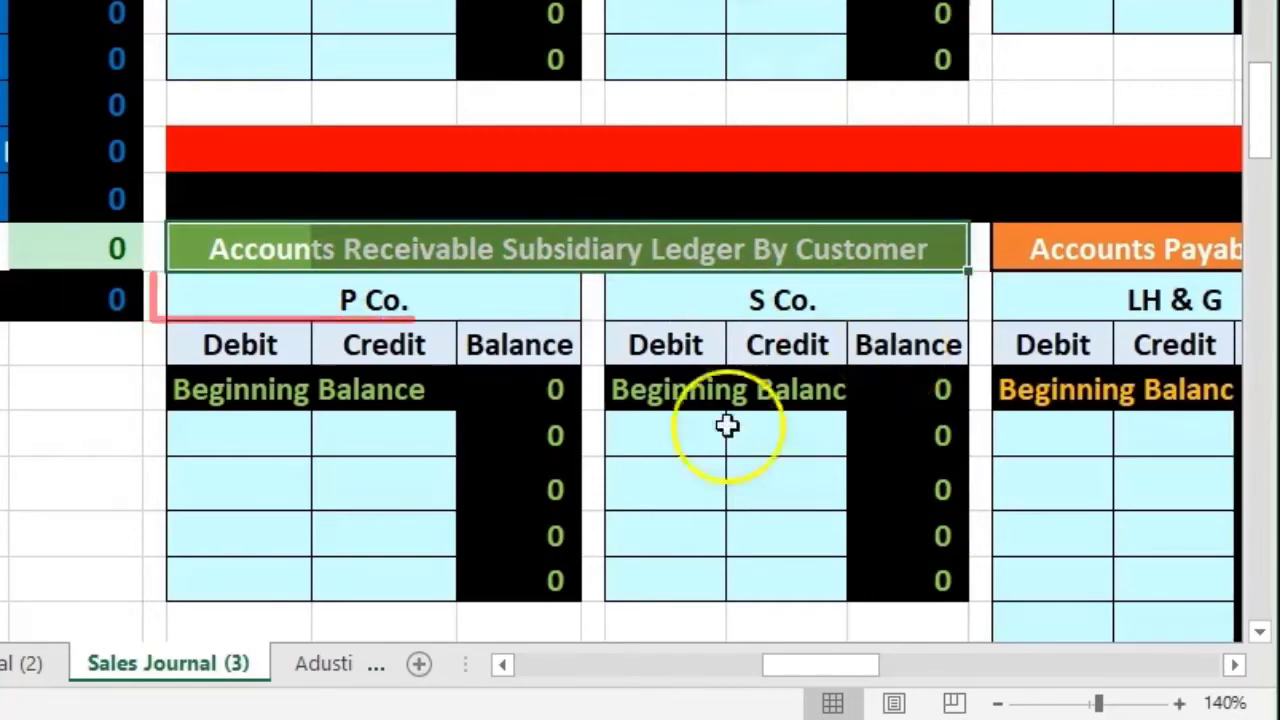
click(295, 432)
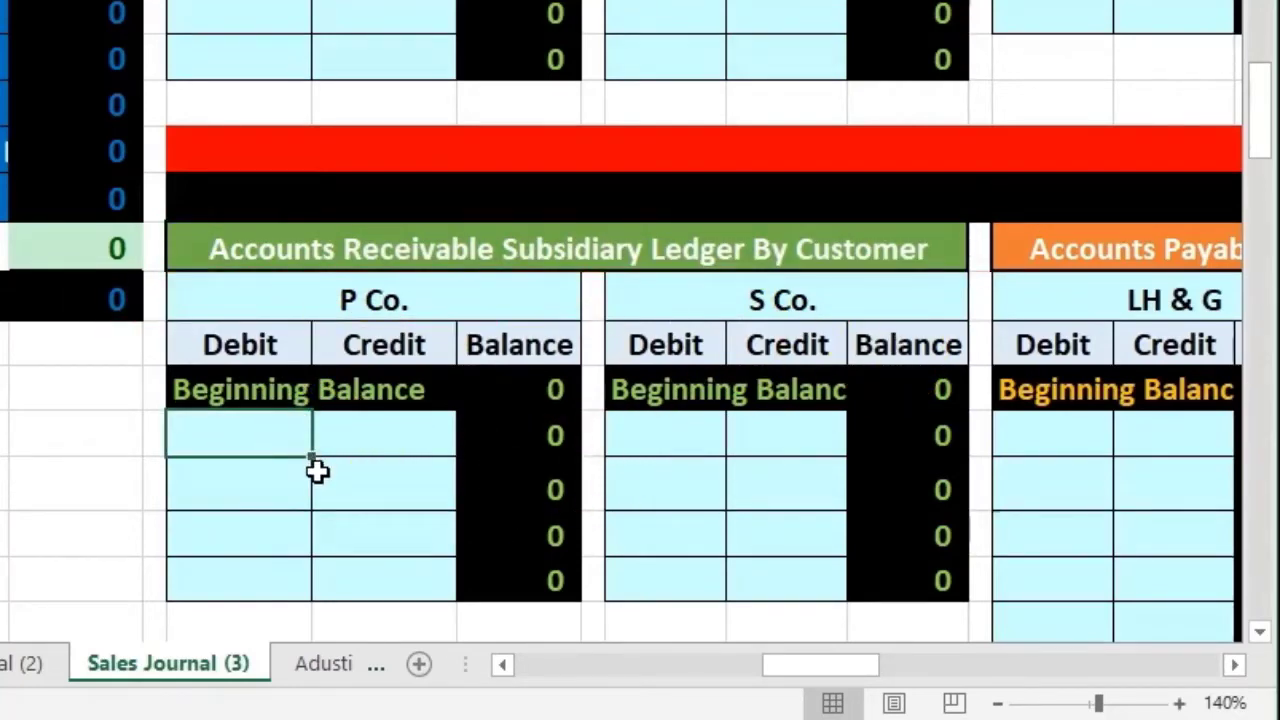
scroll(320, 455, down, 1)
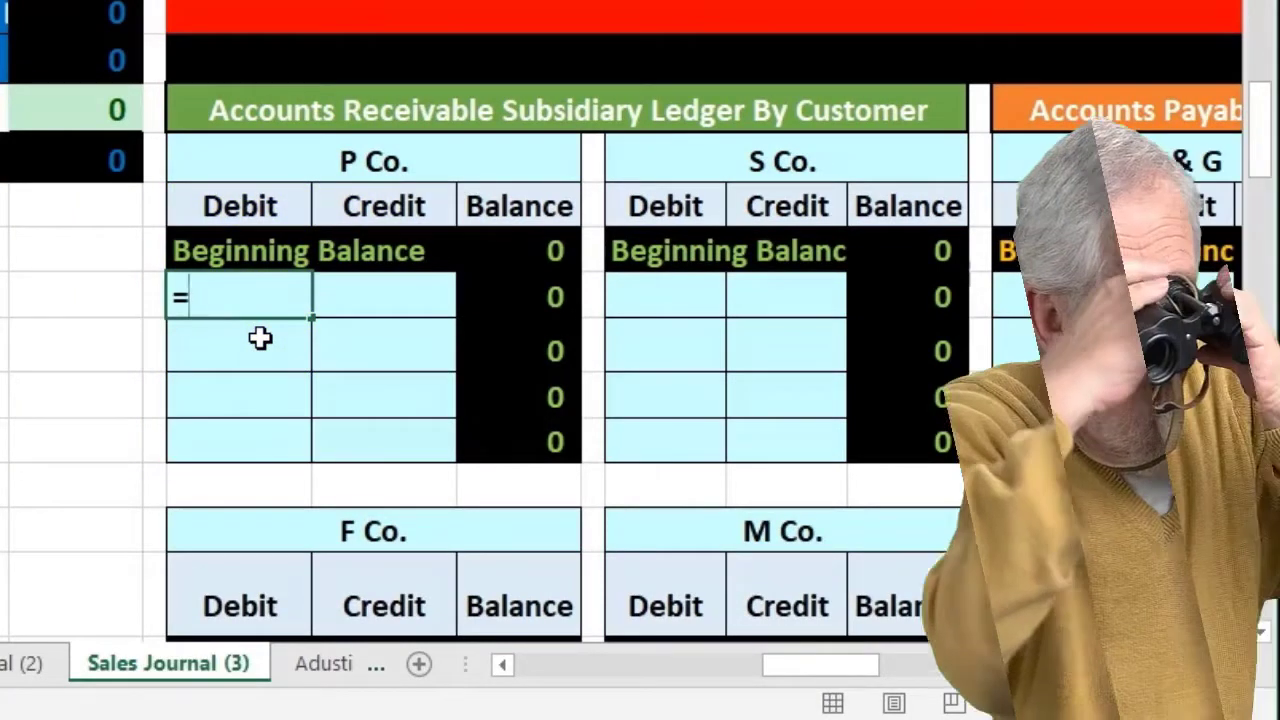
scroll(620, 360, up, 10)
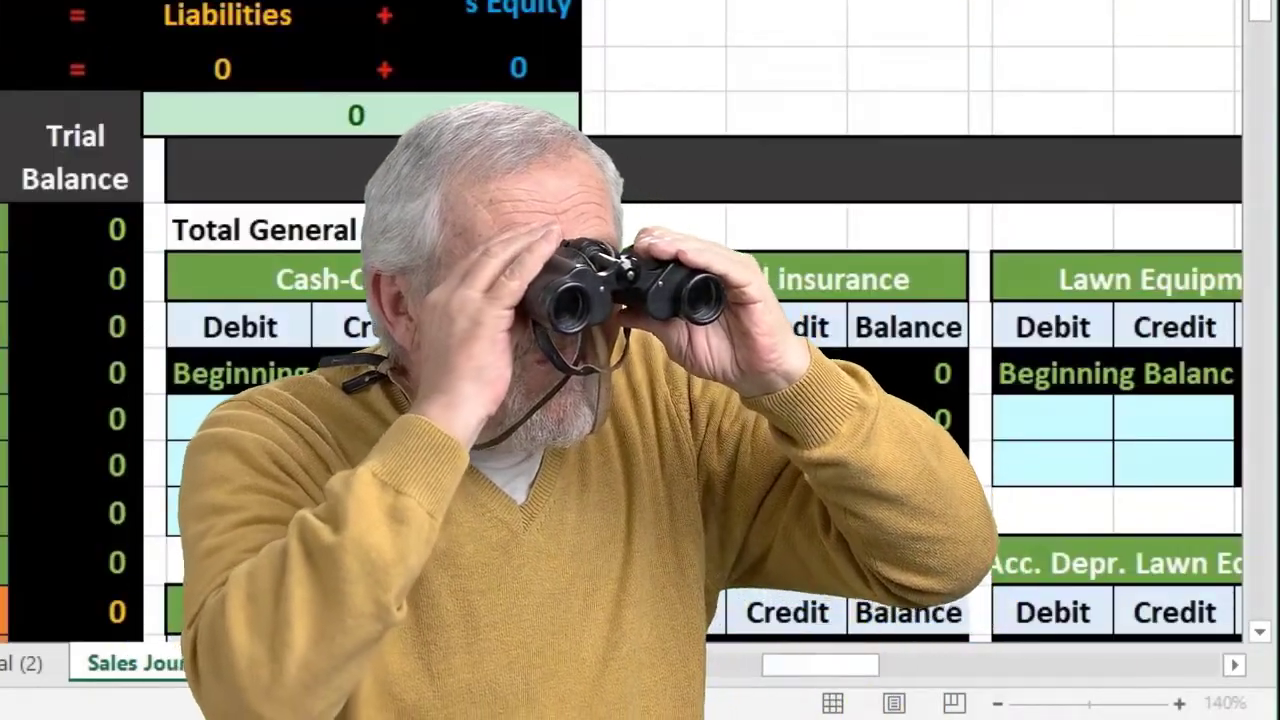
scroll(727, 680, left, 10)
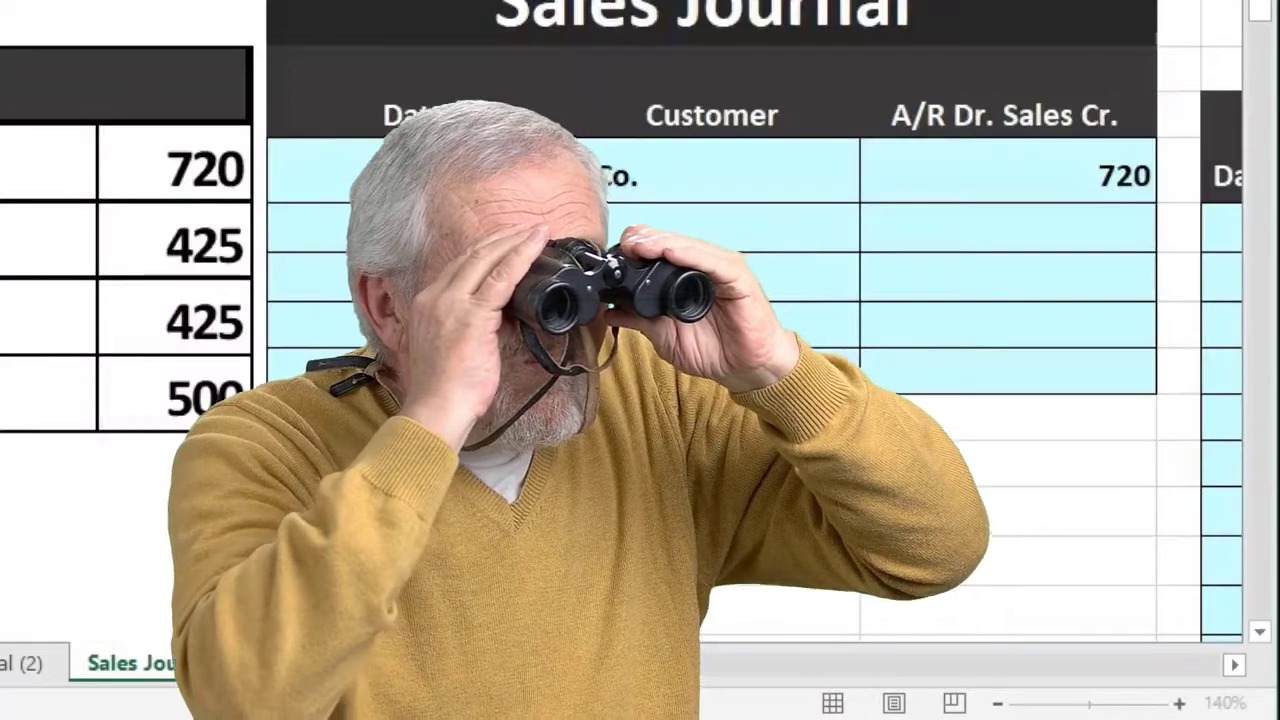
click(971, 177)
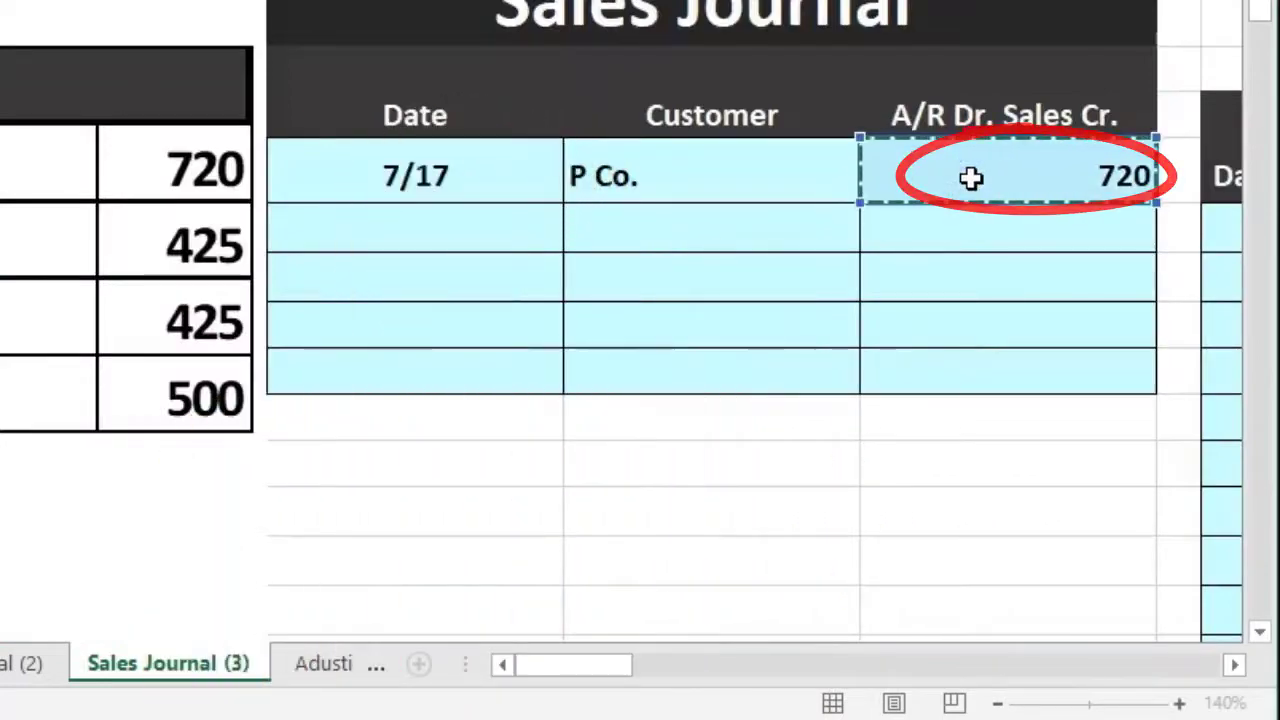
key(Return)
- Examine the P Co. ledger posting and the formula behind the total AR subsidiary ledger by customer
scroll(971, 177, right, 3)
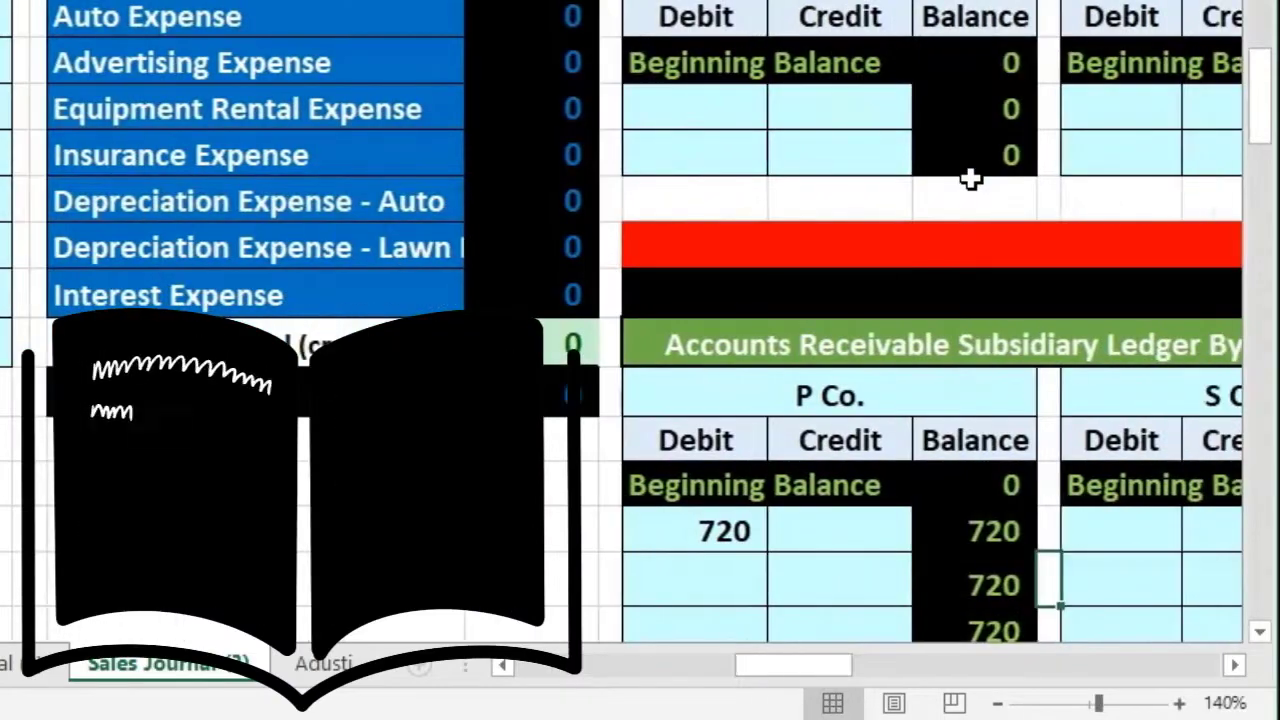
scroll(971, 177, down, 2)
click(745, 257)
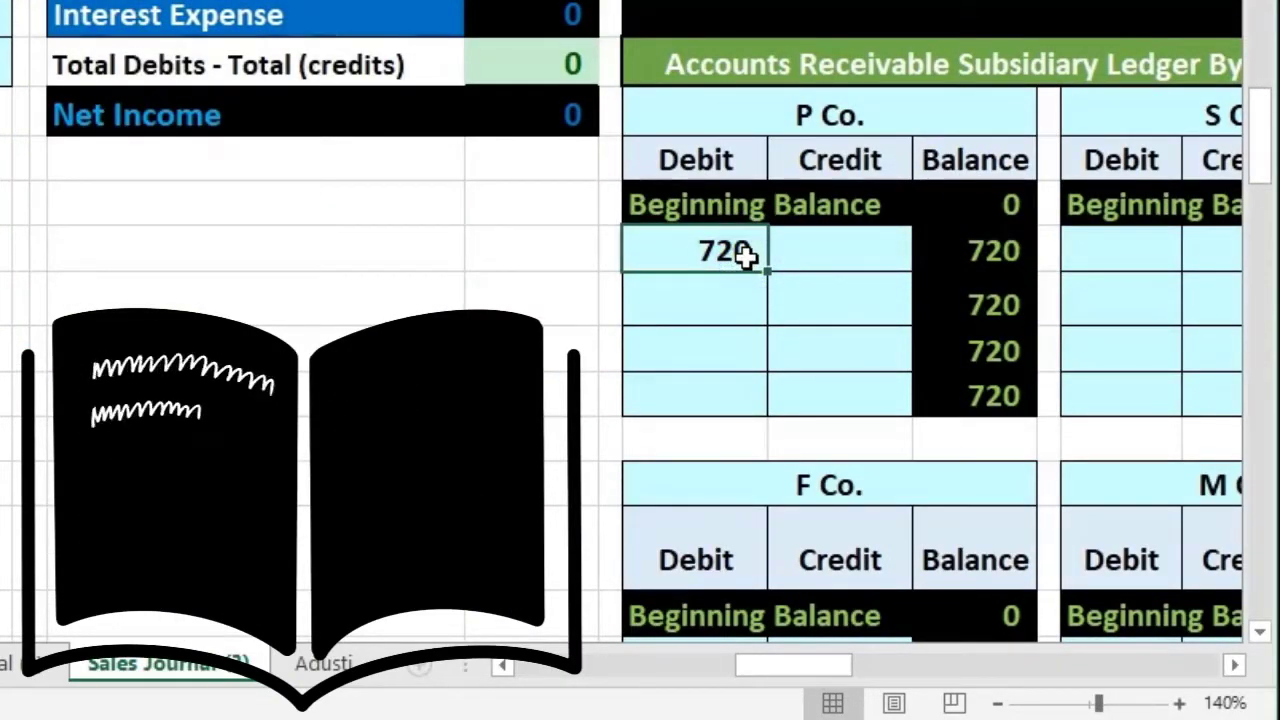
double_click(737, 260)
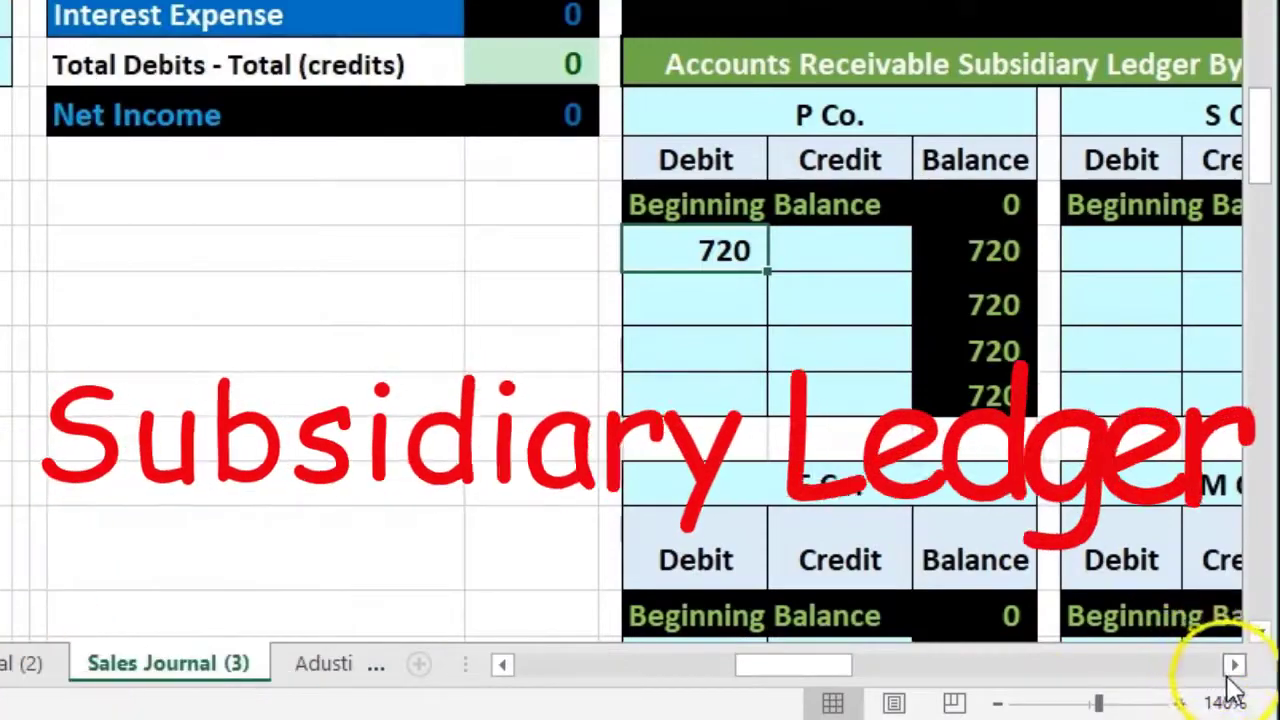
scroll(1233, 669, right, 4)
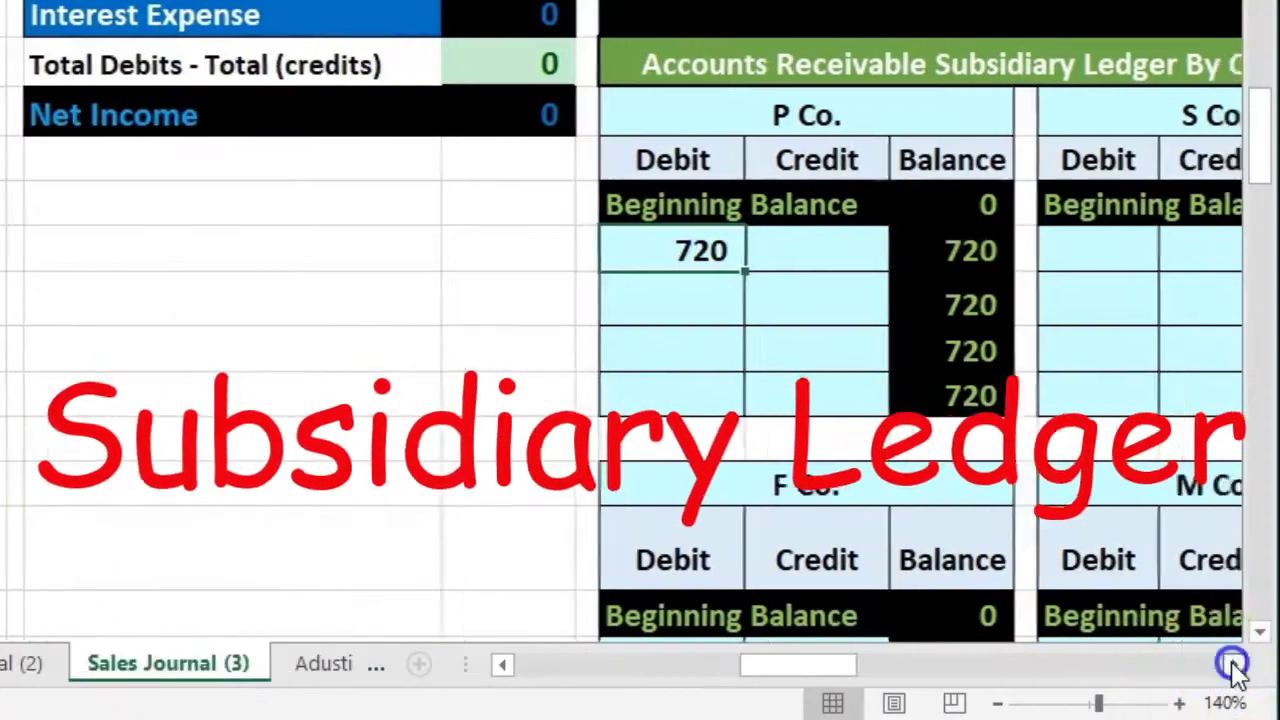
scroll(1114, 509, down, 3)
scroll(251, 194, up, 2)
scroll(260, 214, down, 3)
scroll(607, 489, down, 2)
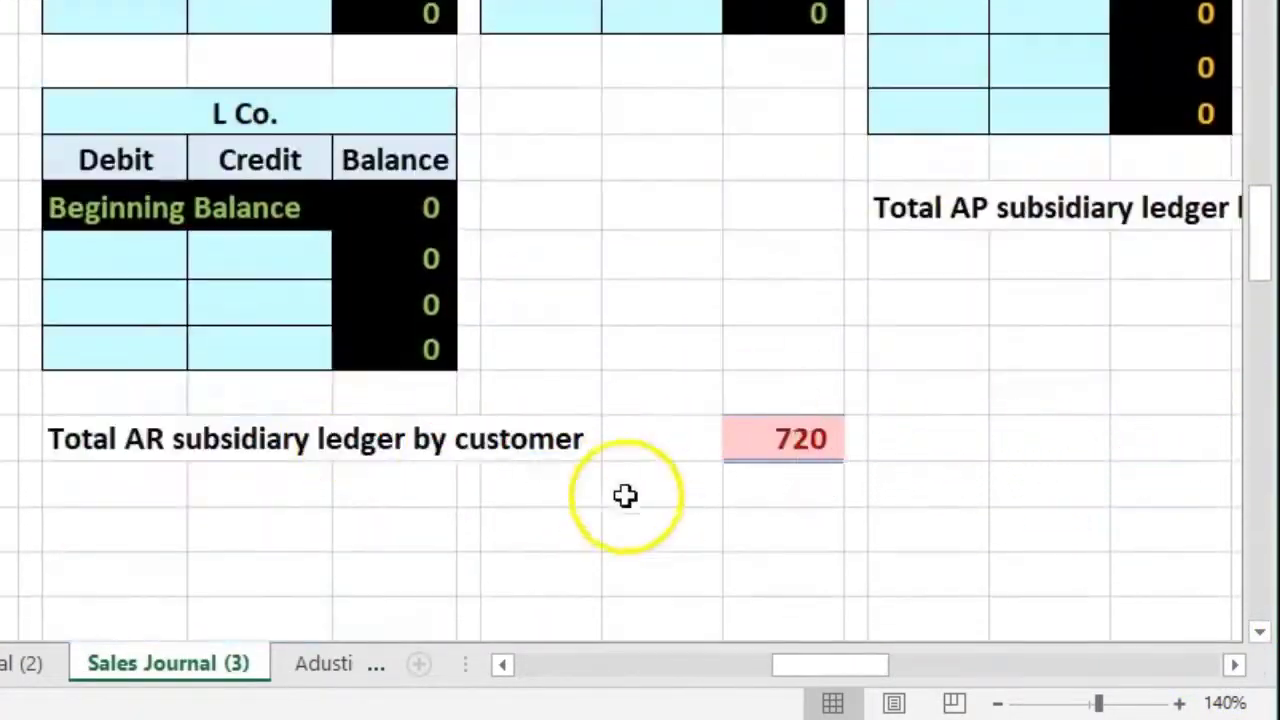
scroll(637, 509, up, 5)
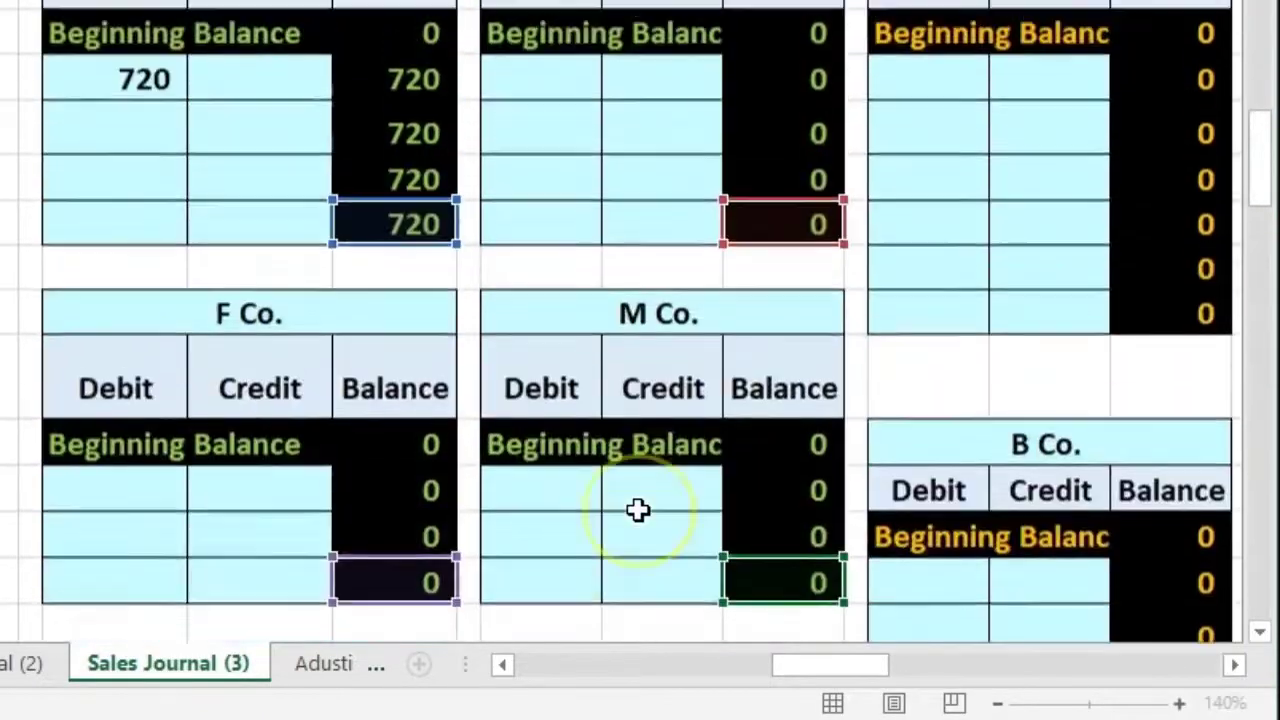
scroll(637, 509, down, 5)
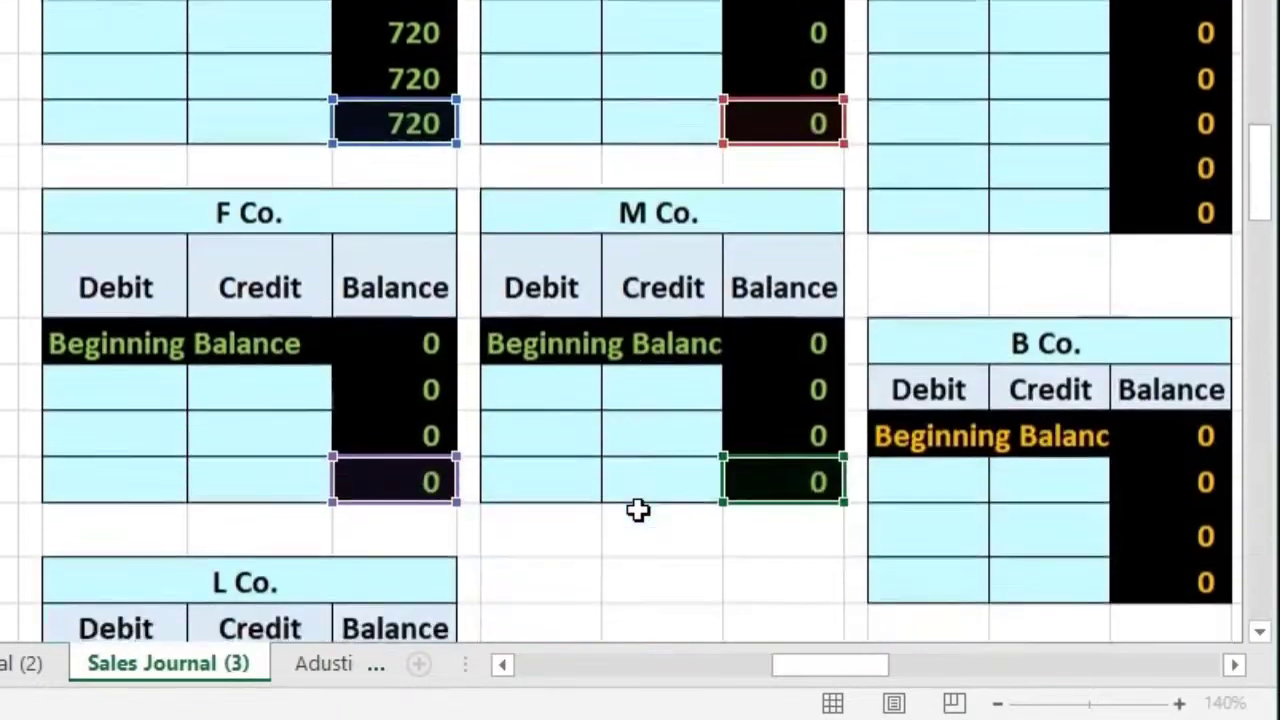
scroll(638, 510, down, 1)
key(Return)
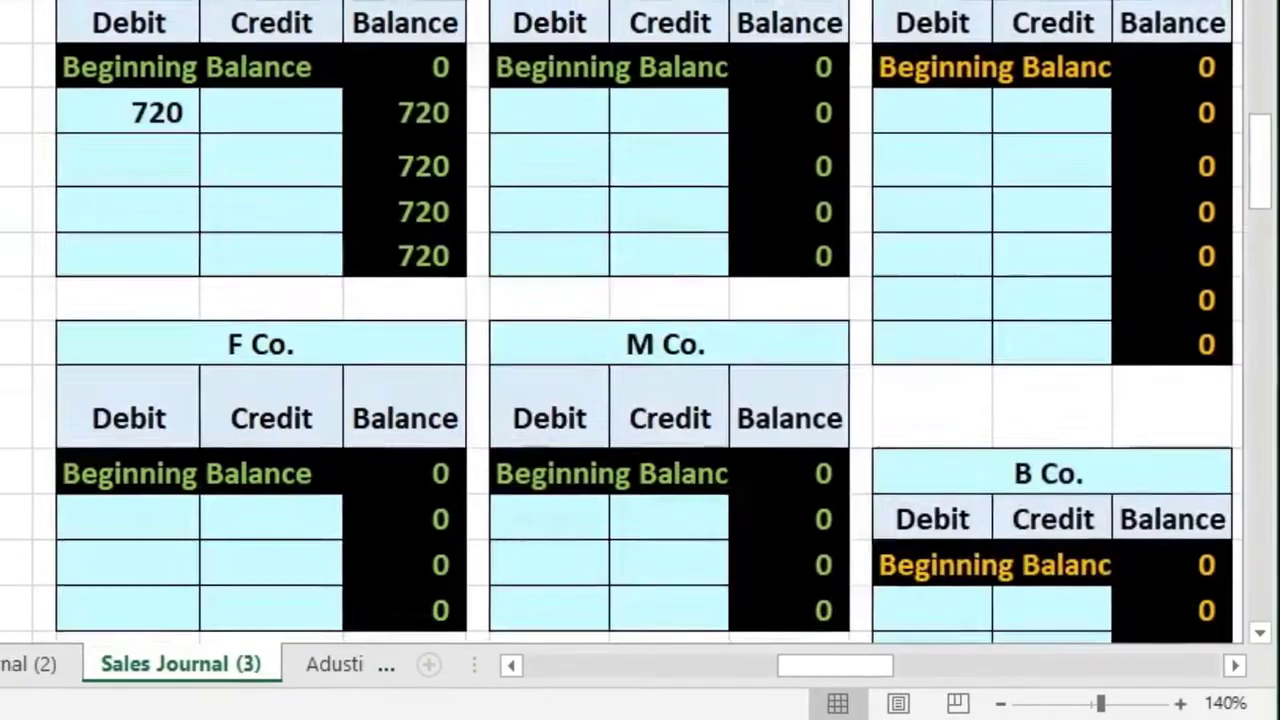
- Record the second sale in the Sales Journal: date 7/24, customer P Co., amount 425
scroll(640, 360, up, 15)
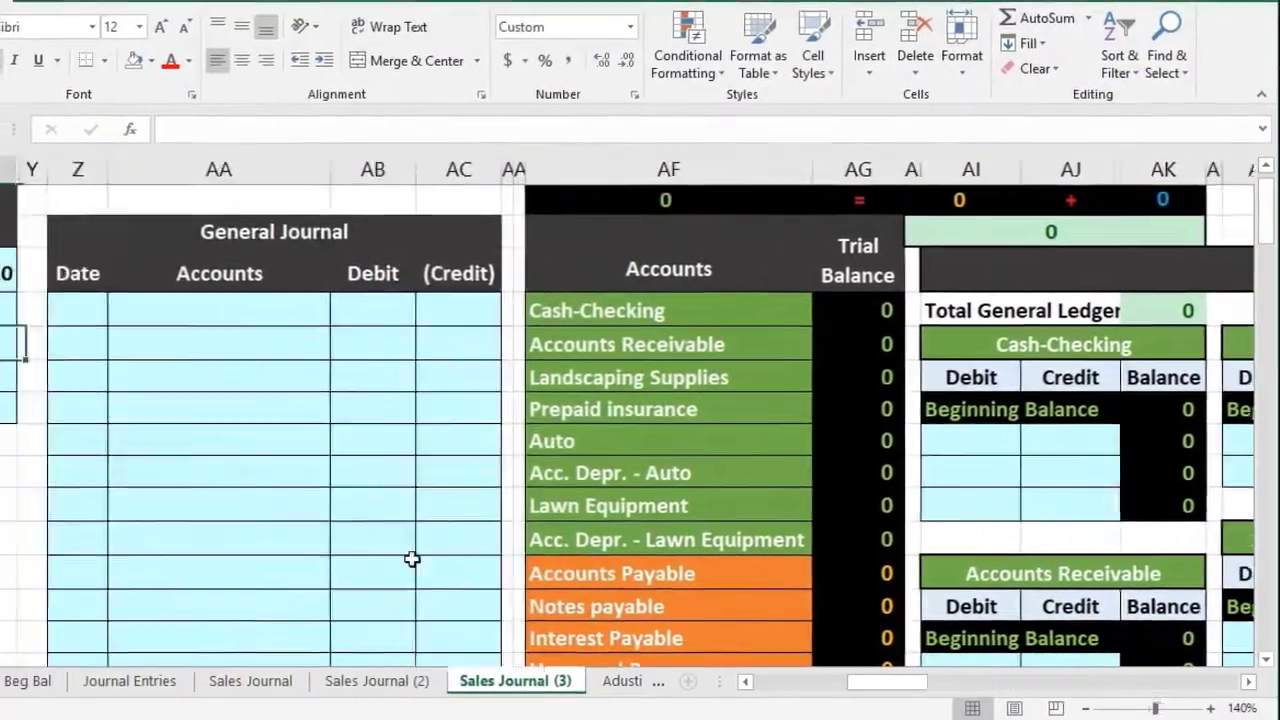
scroll(412, 558, left, 3)
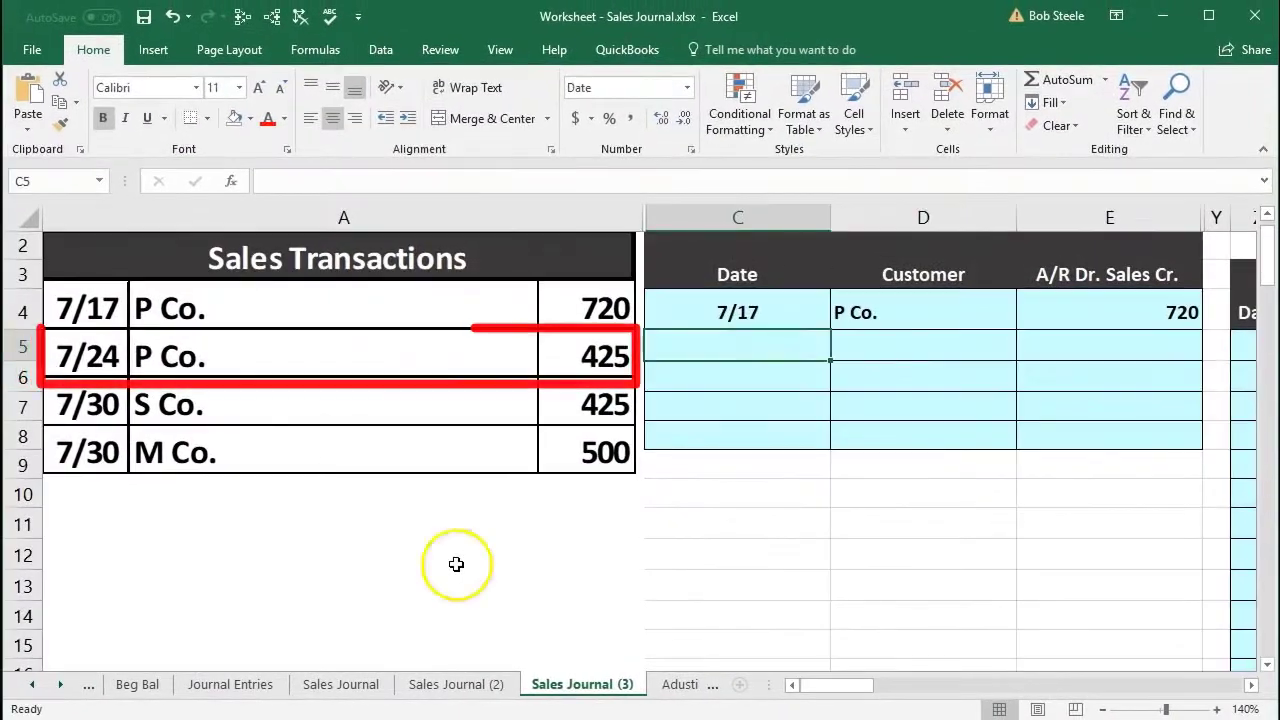
text(7/24)
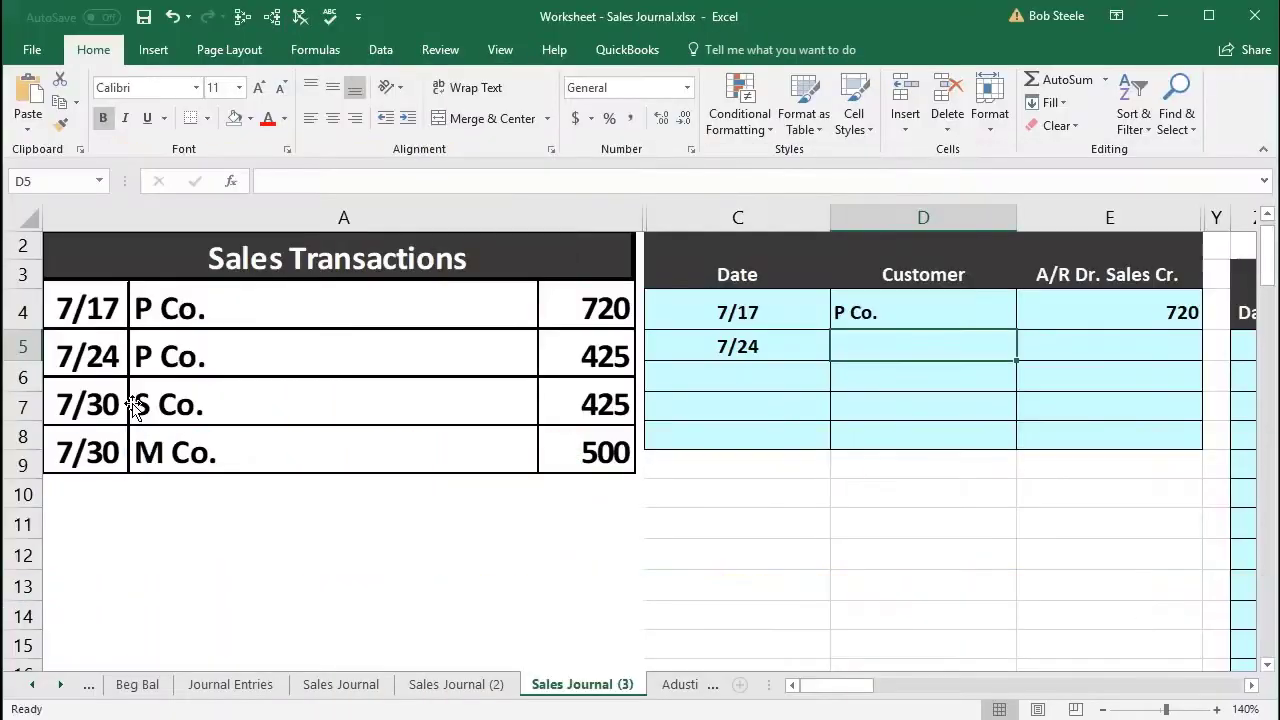
text(P Co.)
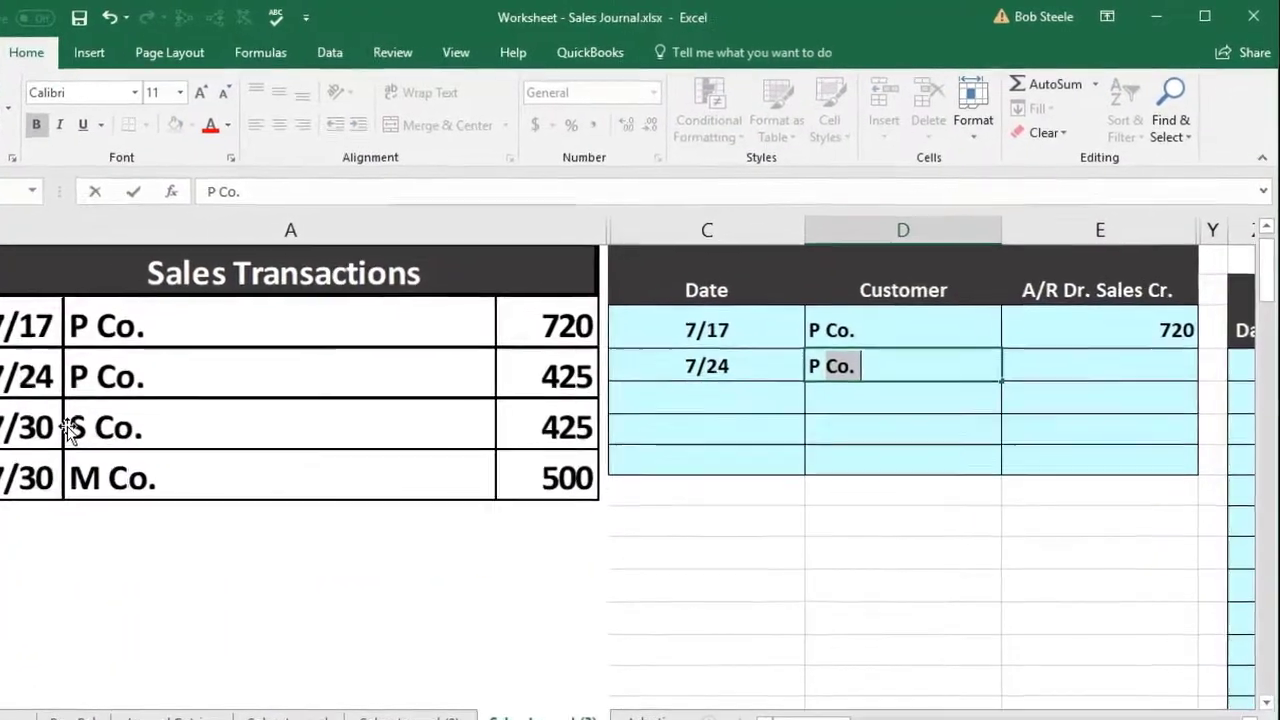
key(Tab)
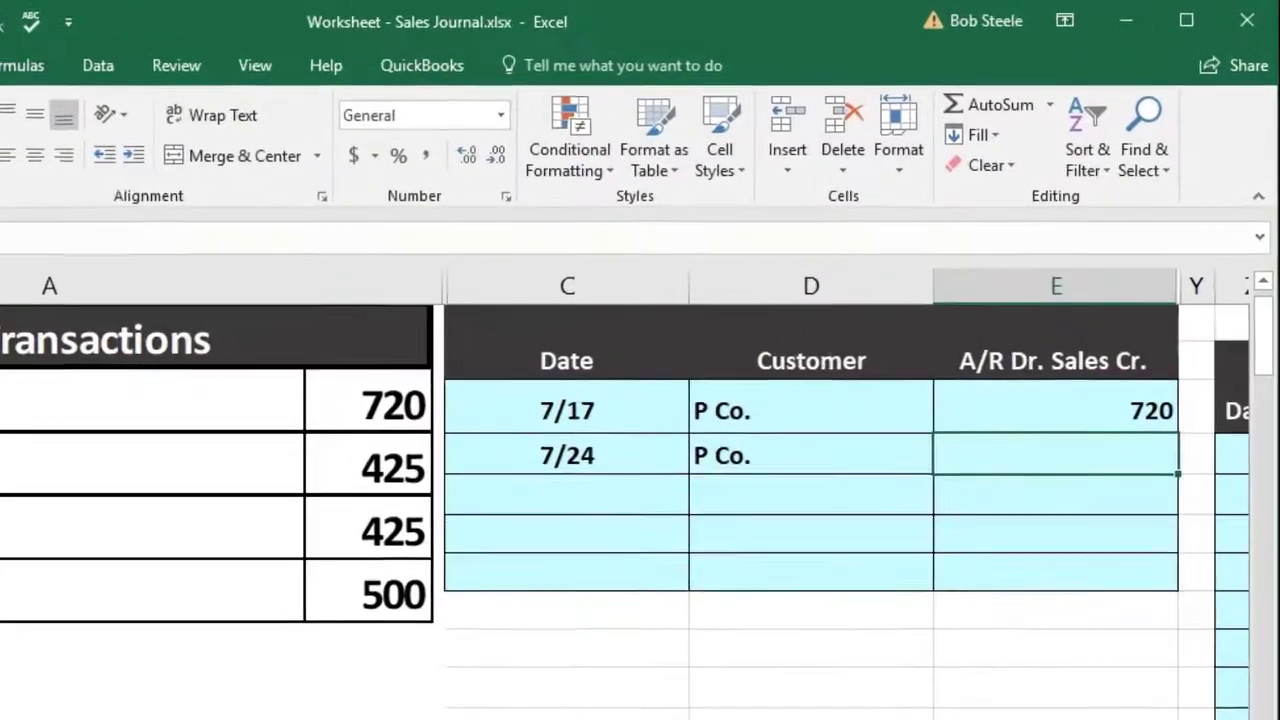
text(425)
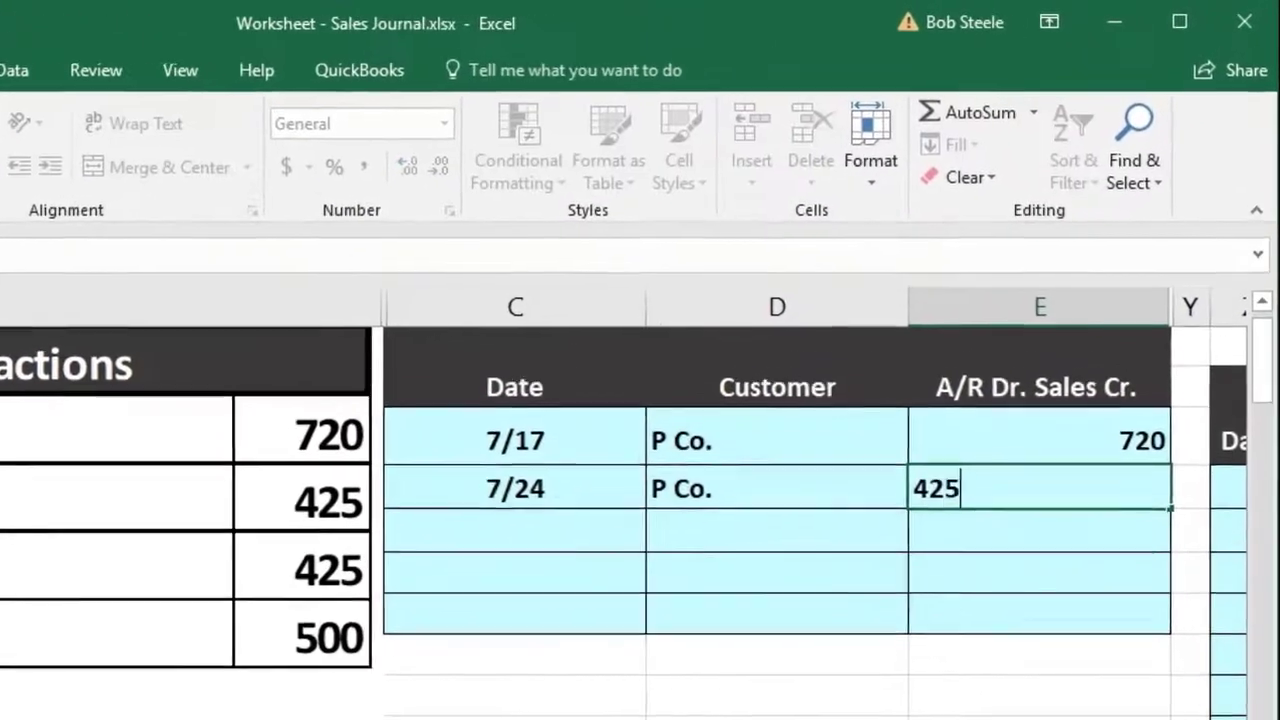
key(Return)
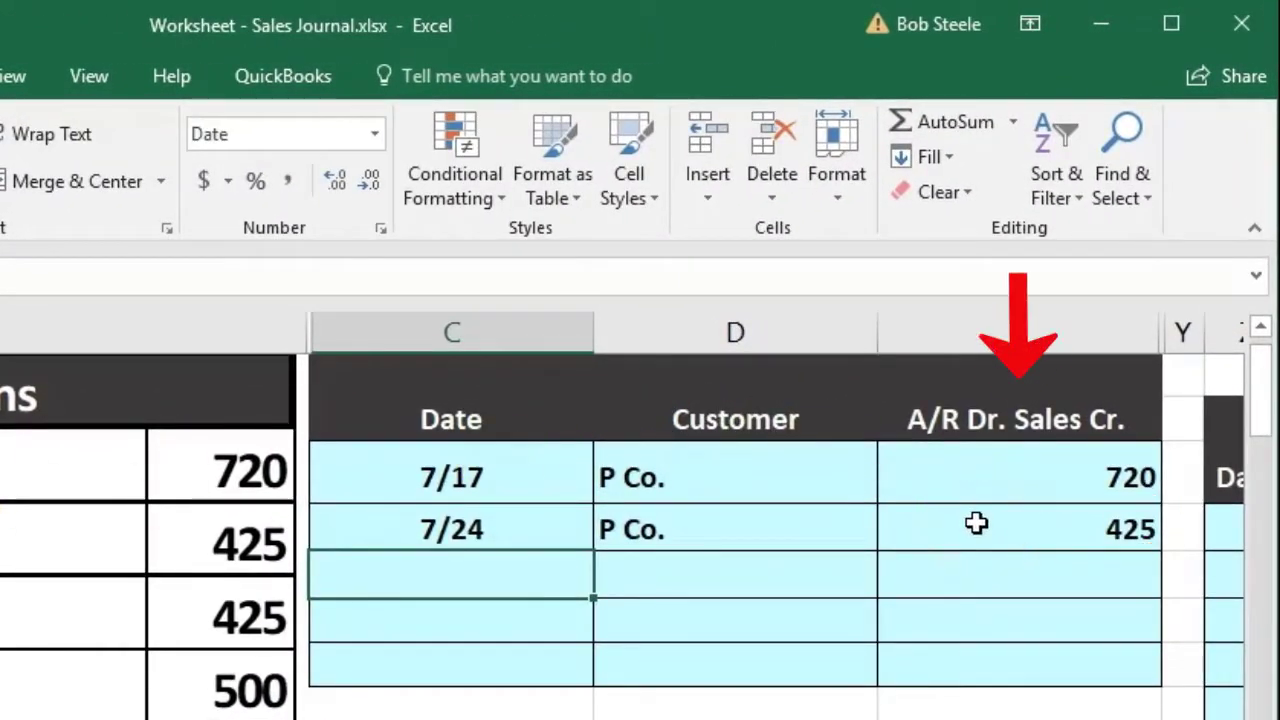
- Post the 7/24 sale to P Co.'s accounts receivable subsidiary ledger by linking its second debit cell to the Sales Journal amount in E5
click(982, 410)
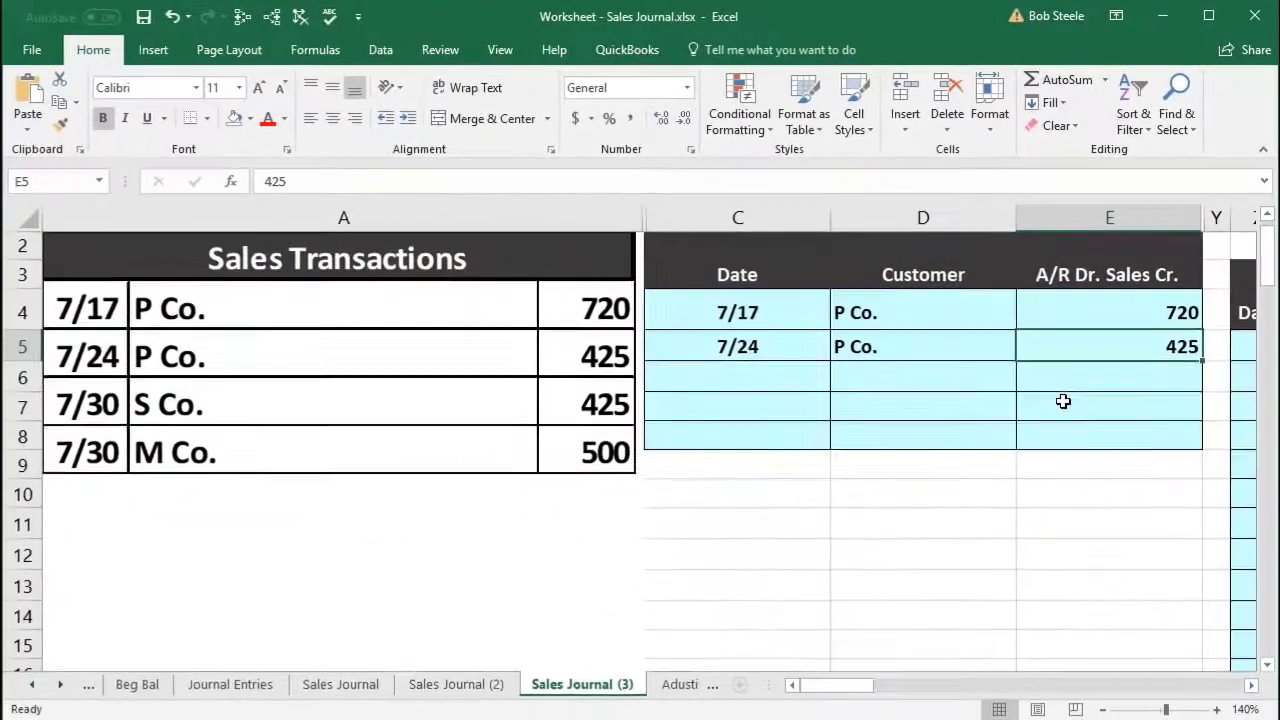
key(Right)
key(Right)
key(Right)
key(Right)
key(Right)
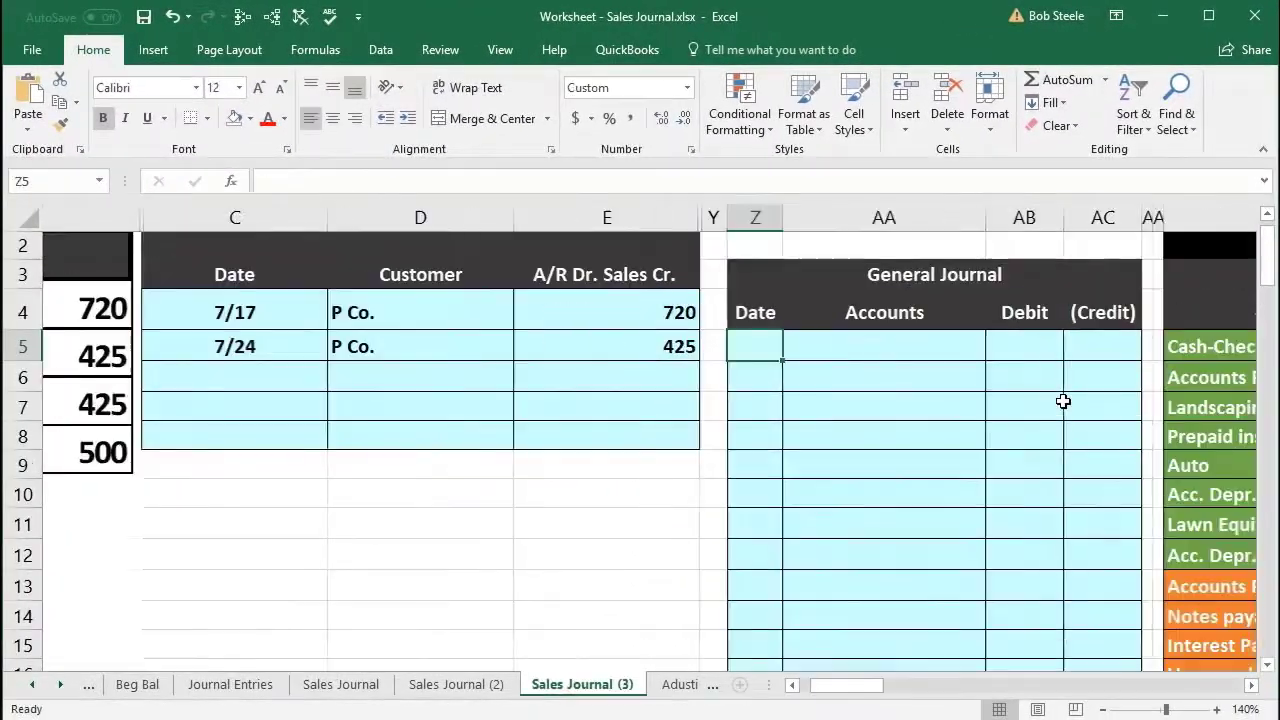
key(Right)
key(Right)
key(Right)
key(Right)
key(Right)
key(Right)
key(Right)
key(Right)
key(Right)
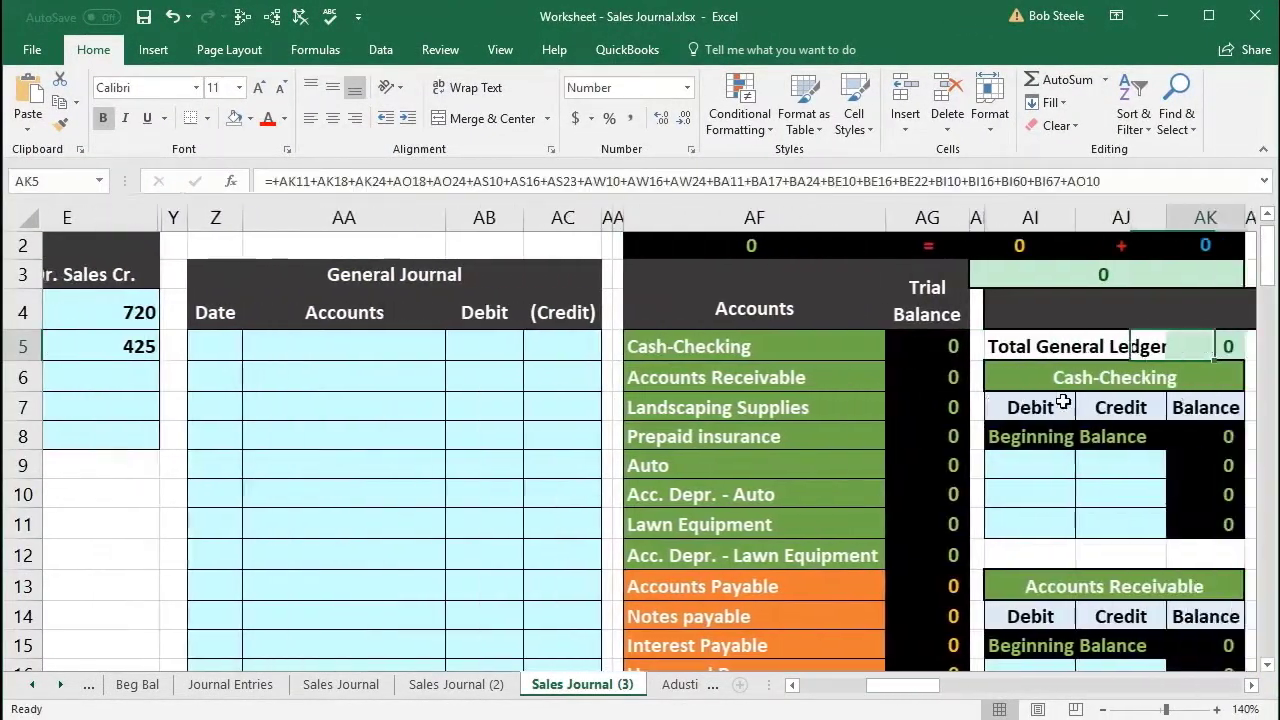
scroll(1063, 403, down, 7)
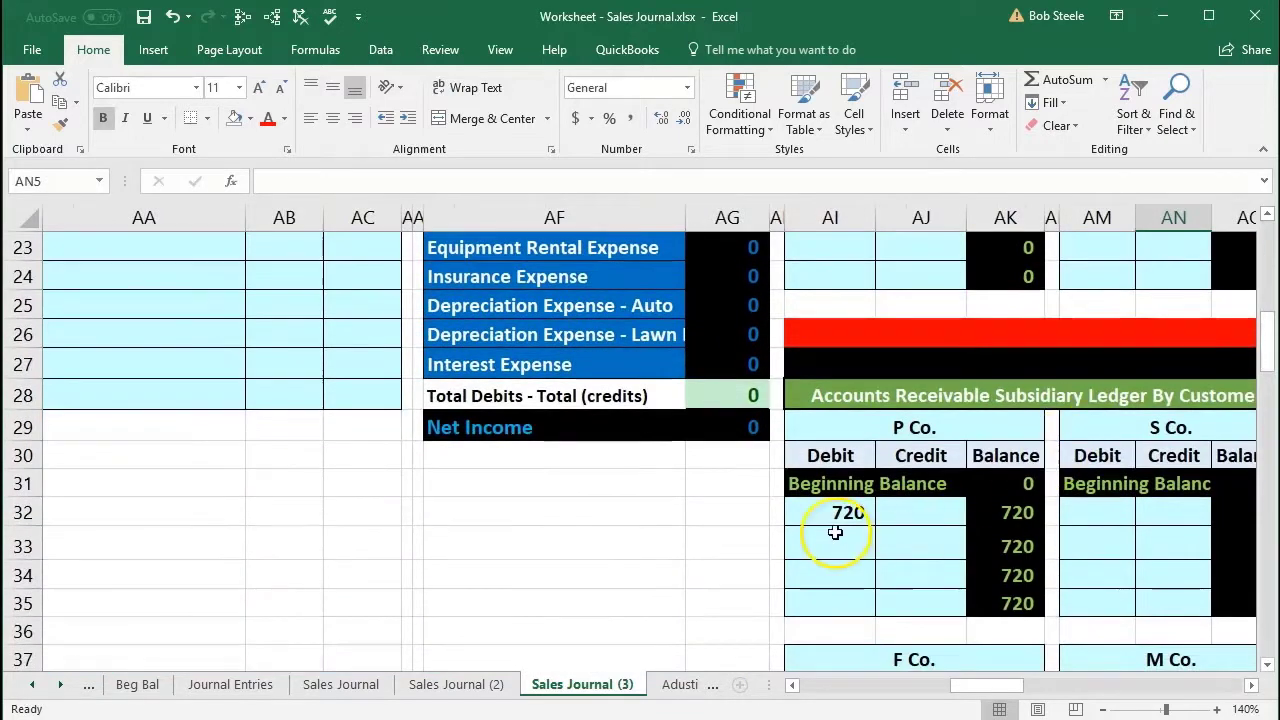
click(835, 533)
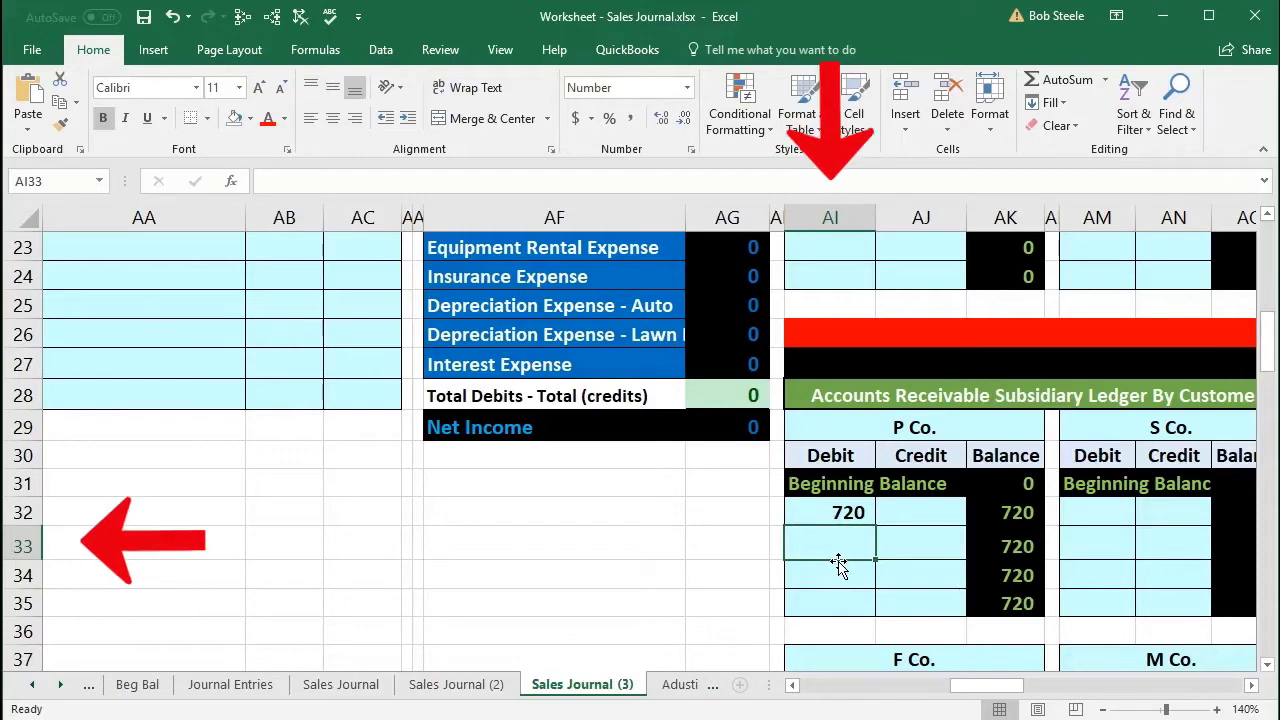
text(=)
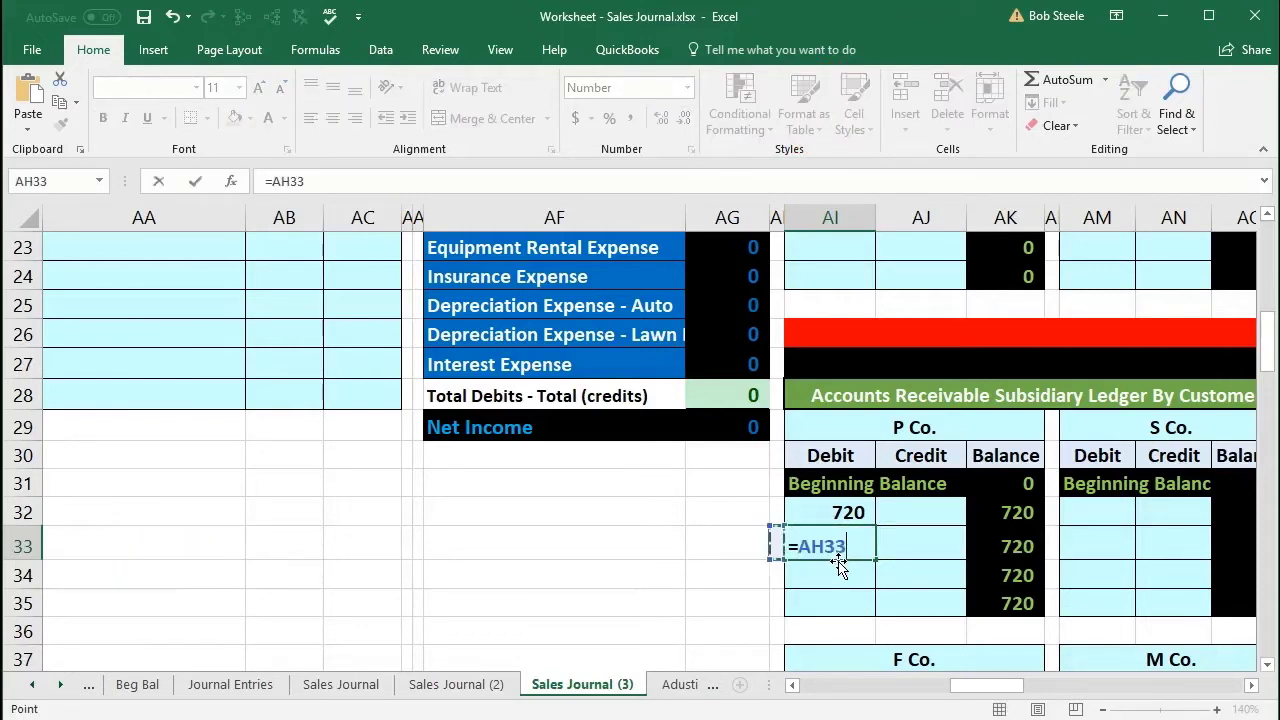
key(Left)
key(Left)
key(Left)
key(Left)
key(Left)
key(Left)
key(Left)
key(Left)
key(Left)
key(Left)
key(Left)
key(Left)
key(Left)
key(Left)
key(Left)
key(Left)
key(Left)
key(Left)
key(Left)
key(Left)
key(Up)
key(Up)
key(Up)
key(Up)
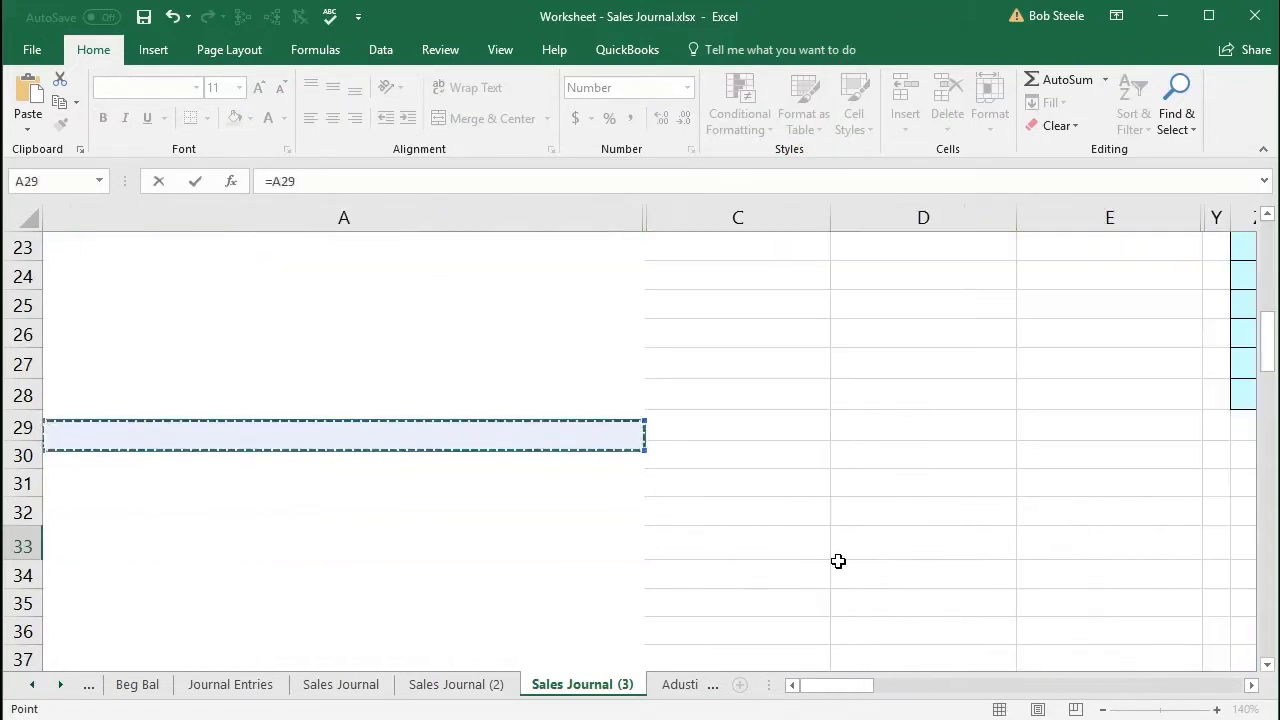
key(Up)
key(Up)
key(Up)
key(Up)
key(Up)
key(Up)
key(Up)
key(Up)
key(Up)
key(Up)
key(Up)
key(Up)
key(Up)
key(Up)
key(Up)
key(Up)
key(Up)
key(Up)
key(Up)
key(Up)
key(Down)
key(Down)
key(Down)
key(Down)
key(Down)
key(Right)
key(Right)
key(Right)
key(Up)
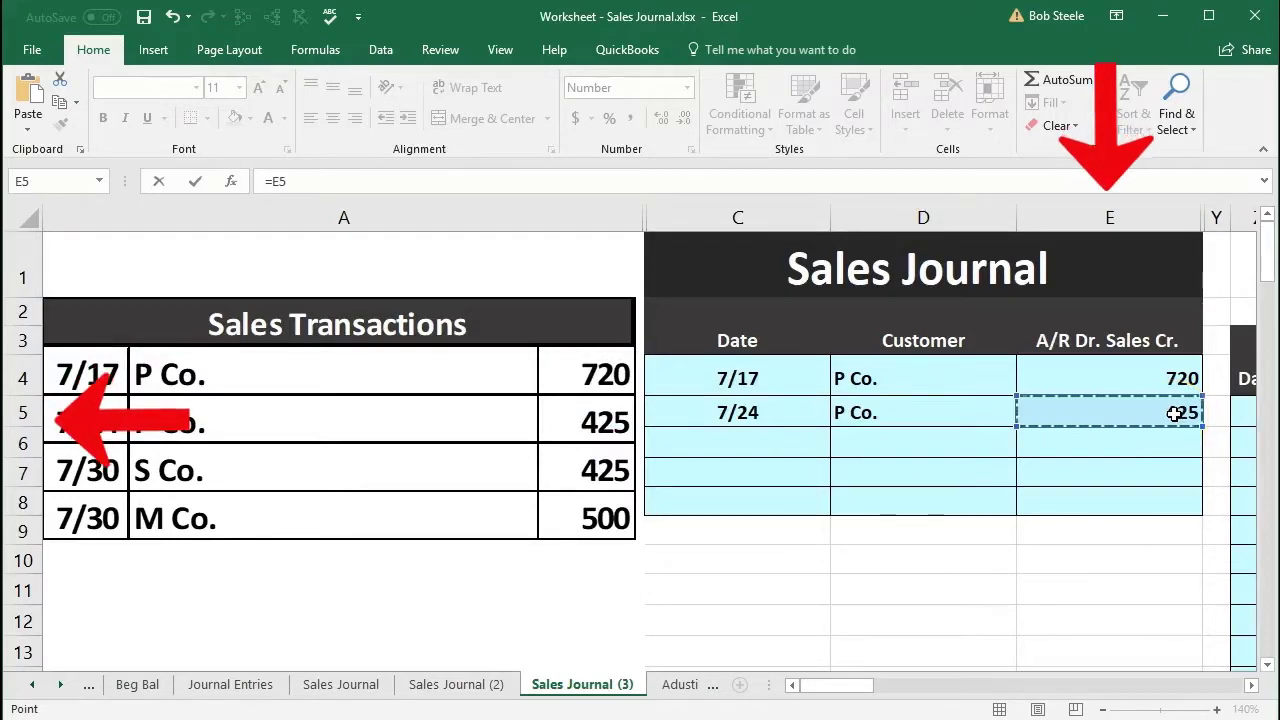
key(Return)
- Examine P Co.'s ledger debits and running balances, as well as the total AR subsidiary ledger by customer
scroll(1173, 413, right, 2)
key(Up)
key(Left)
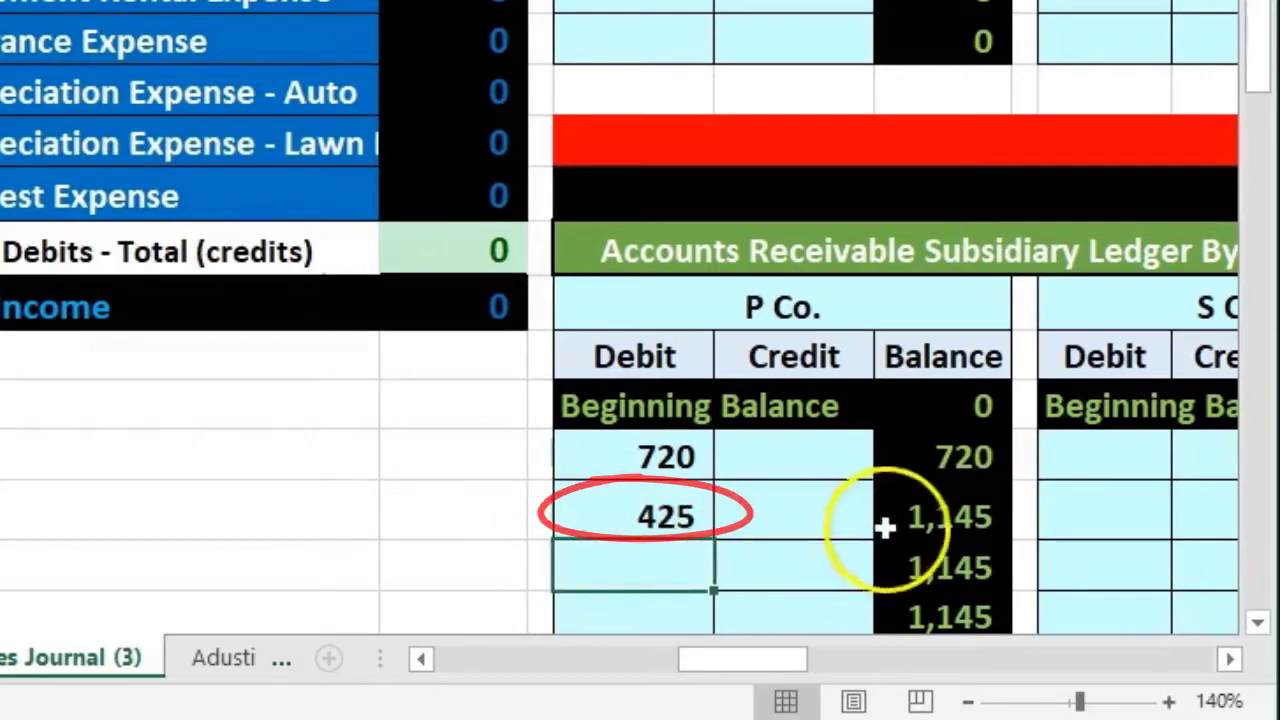
click(914, 462)
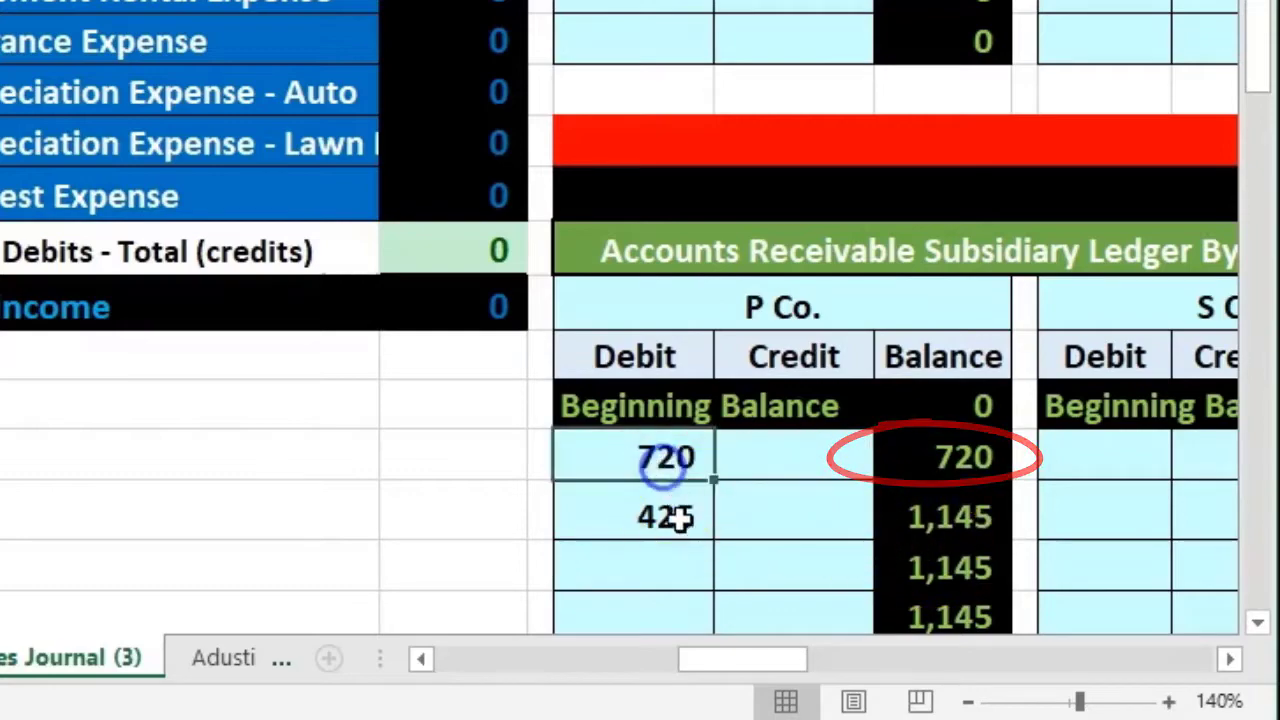
click(926, 522)
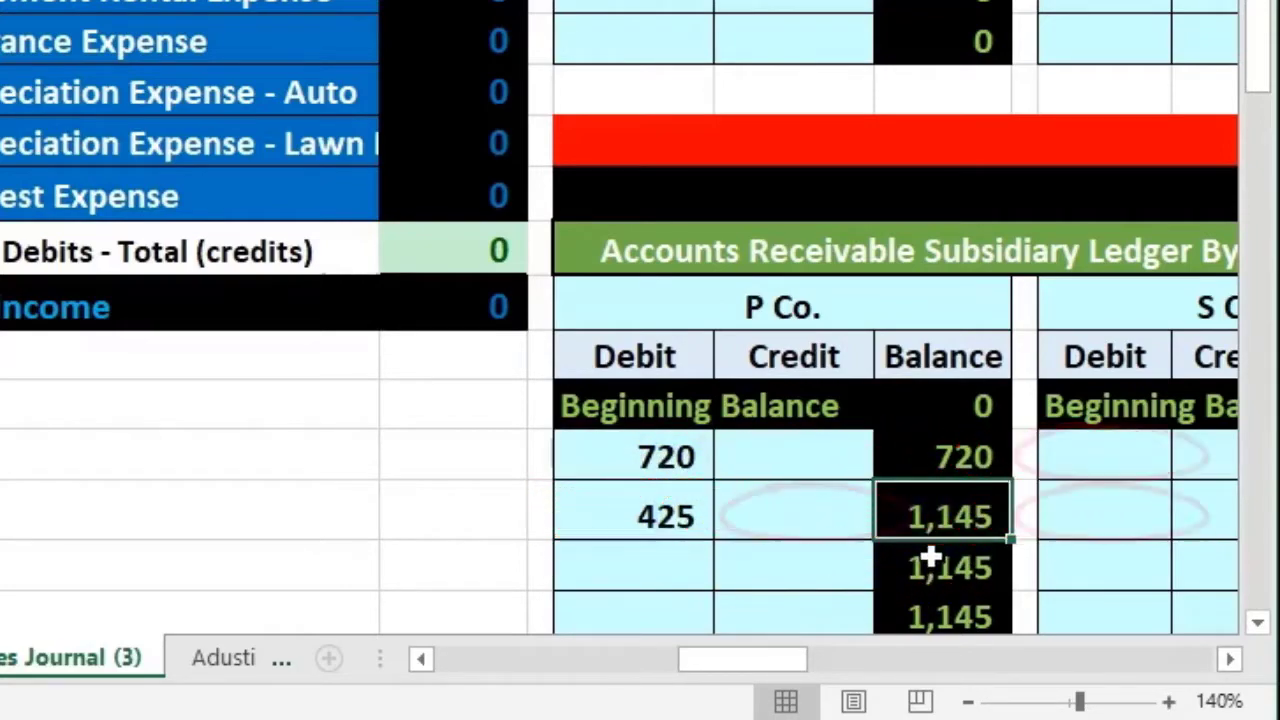
scroll(925, 610, down, 1)
drag(880, 683, 889, 683)
scroll(905, 550, down, 4)
scroll(860, 455, down, 2)
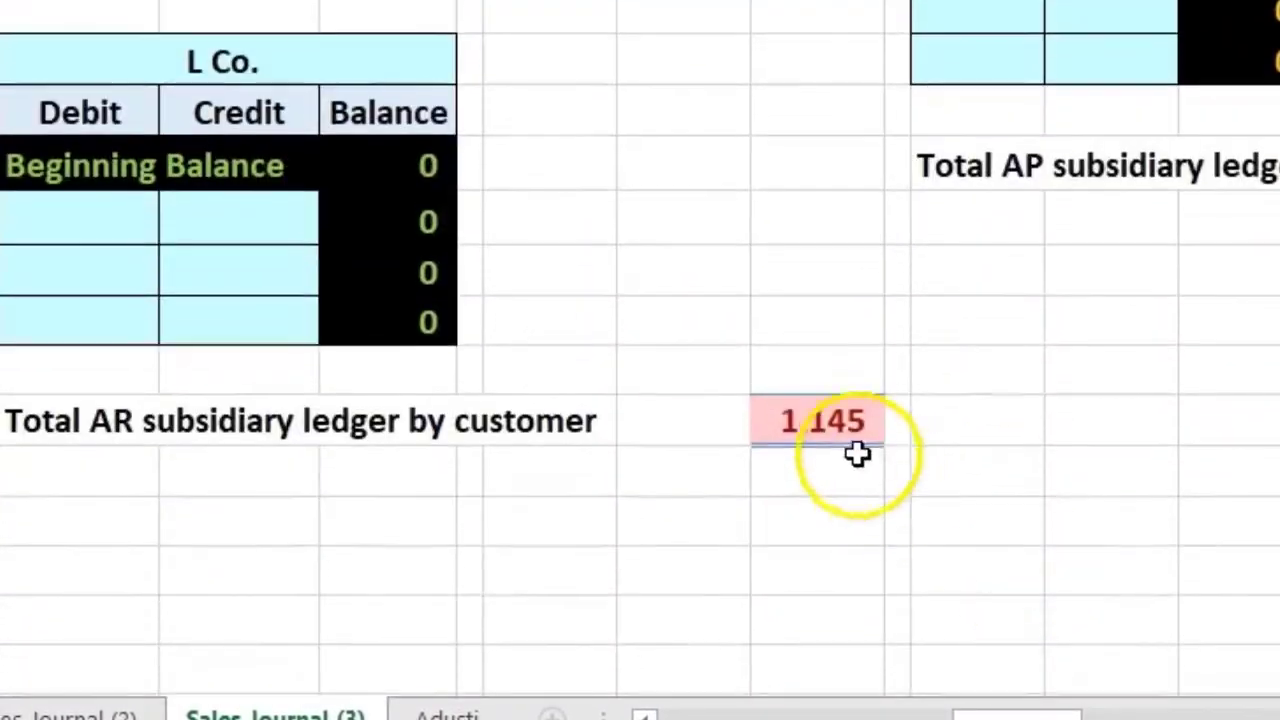
- Record the third sale in the Sales Journal: date 7/30, customer S Co., amount 425
drag(1045, 700, 877, 700)
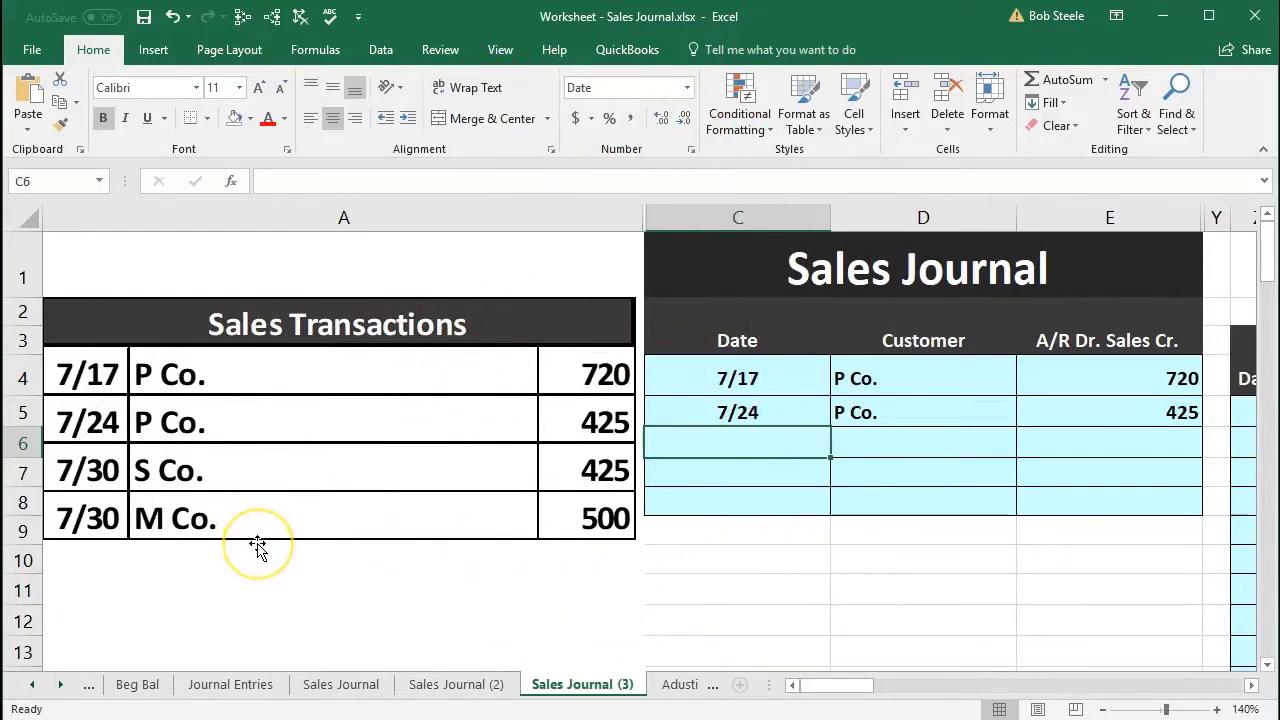
text(/30)
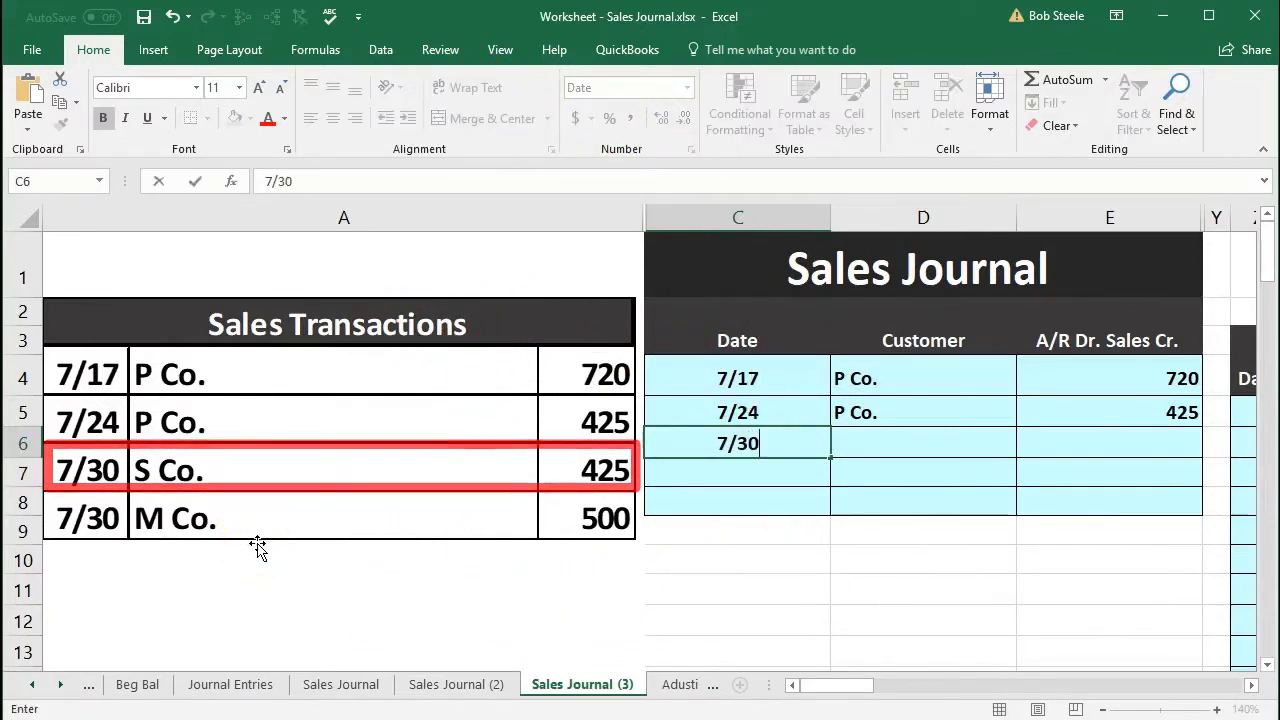
key(Tab)
text(S)
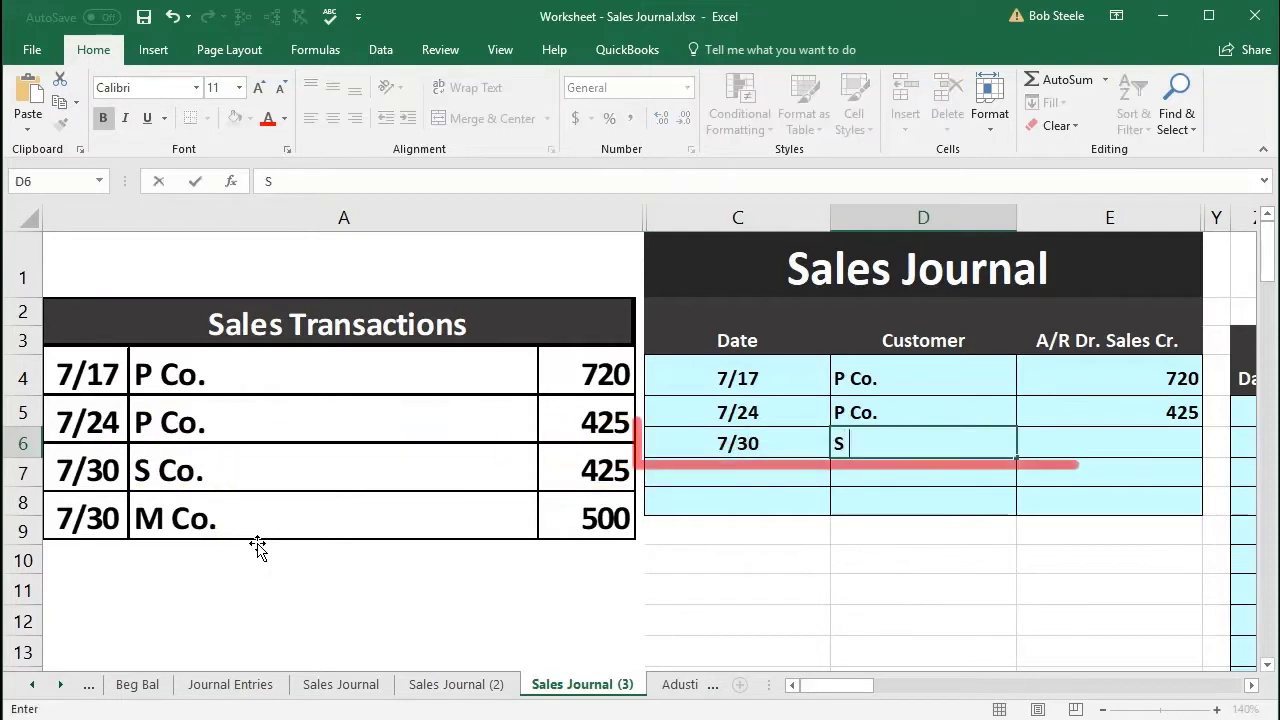
text( Co.)
key(Tab)
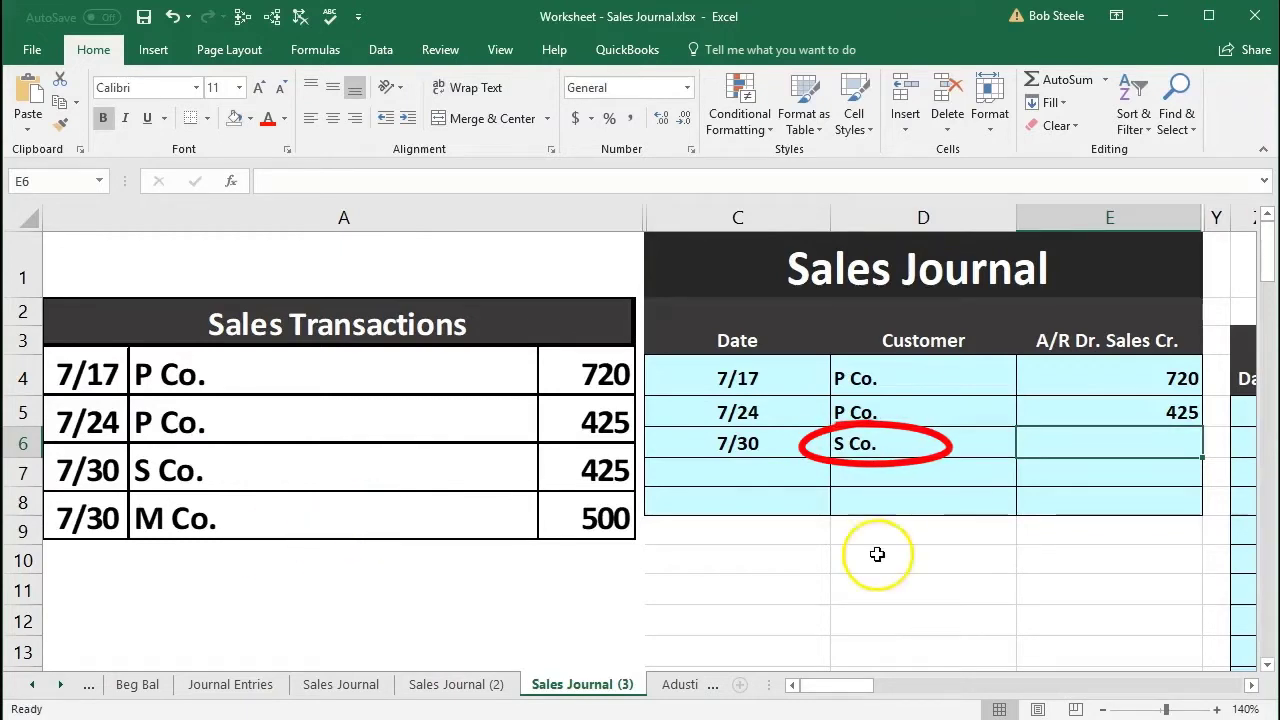
text(425)
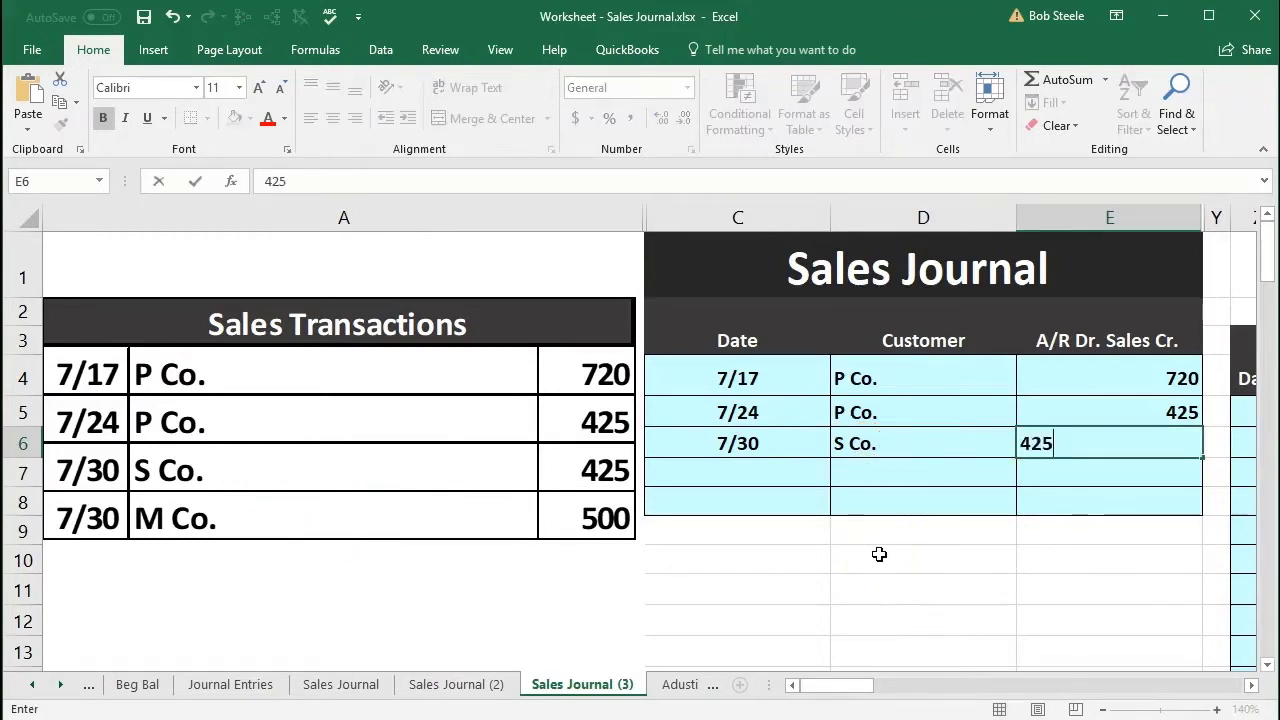
key(Return)
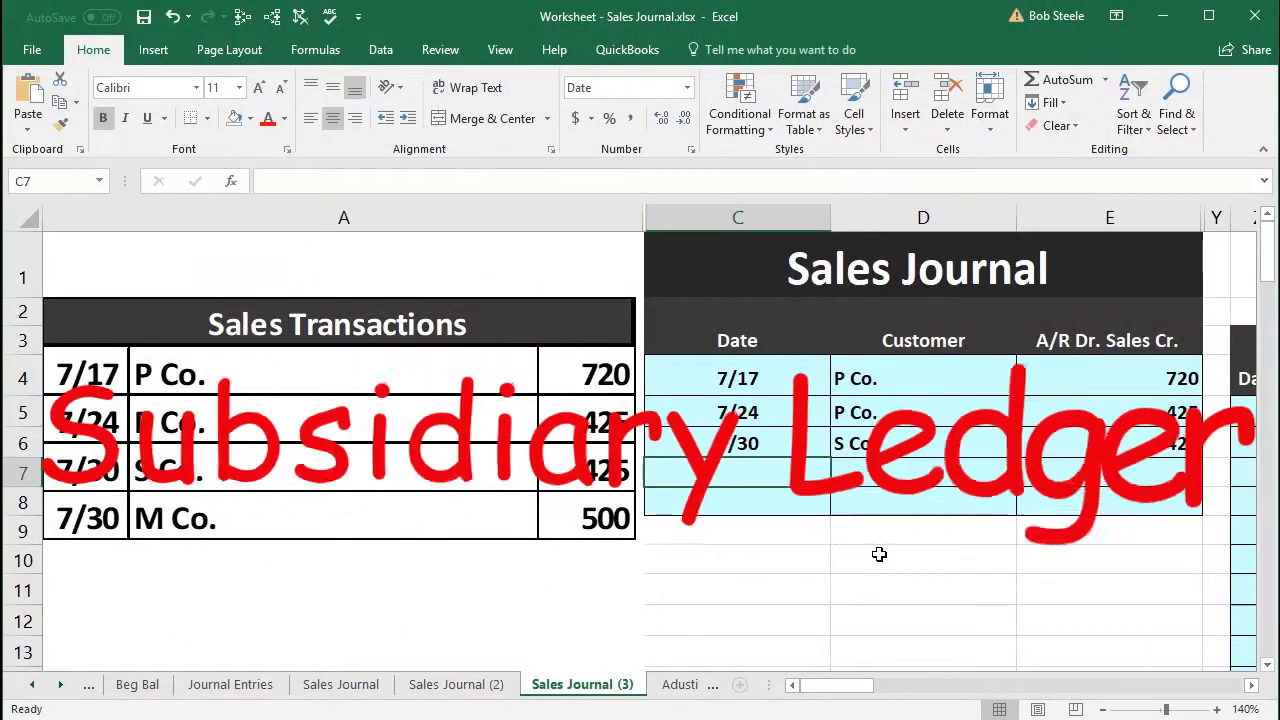
- Post the 7/30 sale to S Co.'s accounts receivable subsidiary ledger by linking its first debit cell to the Sales Journal amount in E6
key(Right)
key(Right)
key(Right)
key(Right)
key(Right)
key(Right)
key(Right)
key(Right)
key(Right)
key(Right)
key(Right)
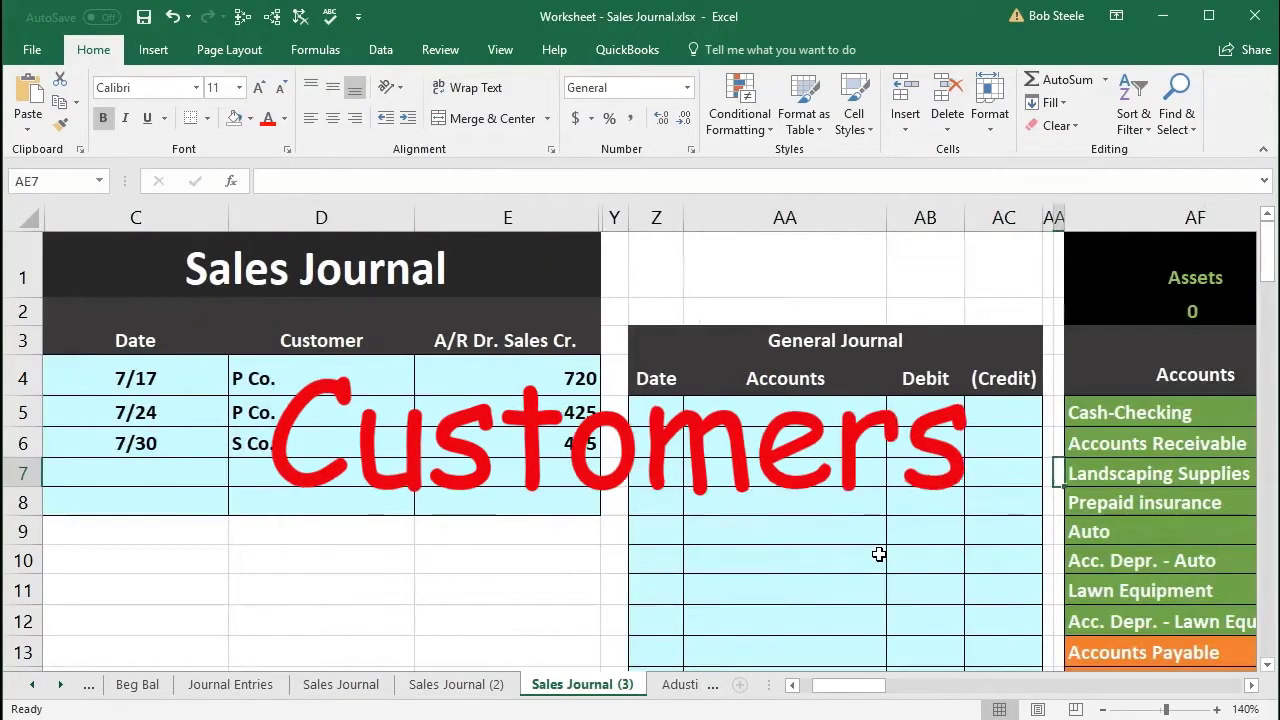
scroll(878, 553, down, 9)
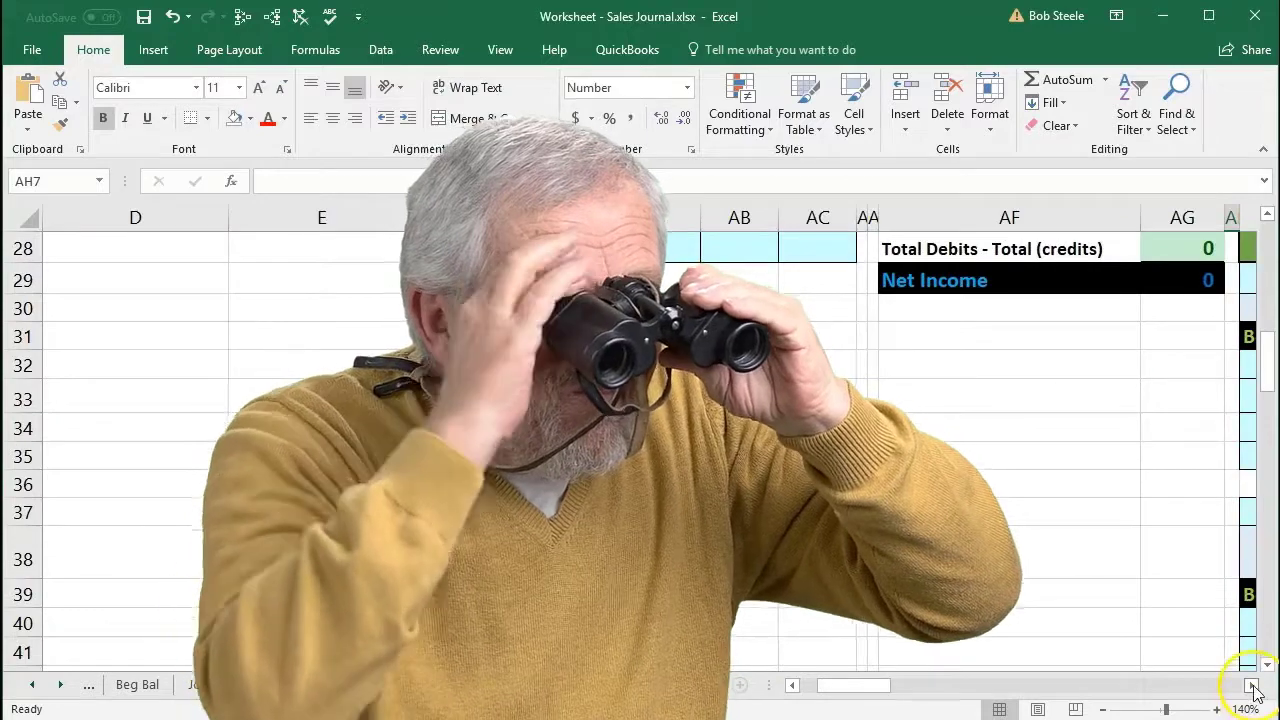
click(1251, 685)
click(1253, 686)
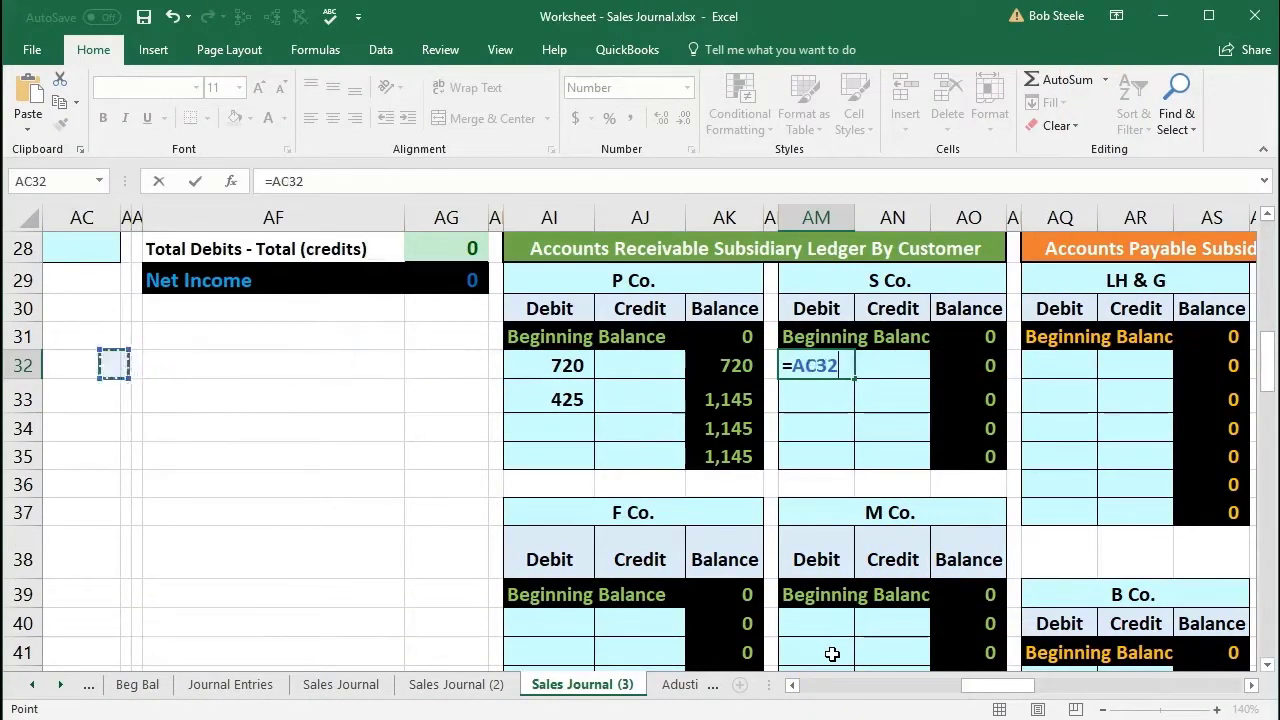
key(Left)
key(Left)
key(Left)
key(Left)
key(Left)
key(Left)
key(Left)
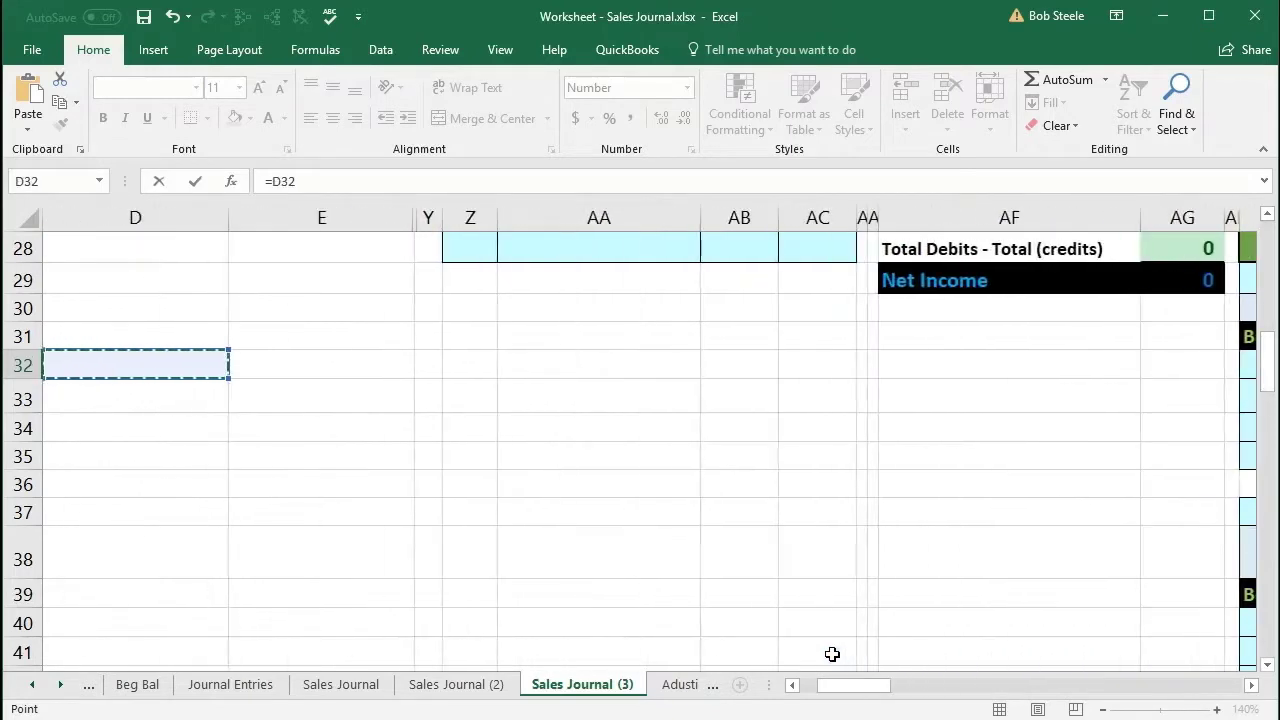
key(Up)
key(Up)
key(Up)
key(Up)
key(Up)
key(Up)
key(Up)
key(Up)
key(Up)
key(Up)
key(Up)
key(Up)
key(Up)
key(Up)
key(Up)
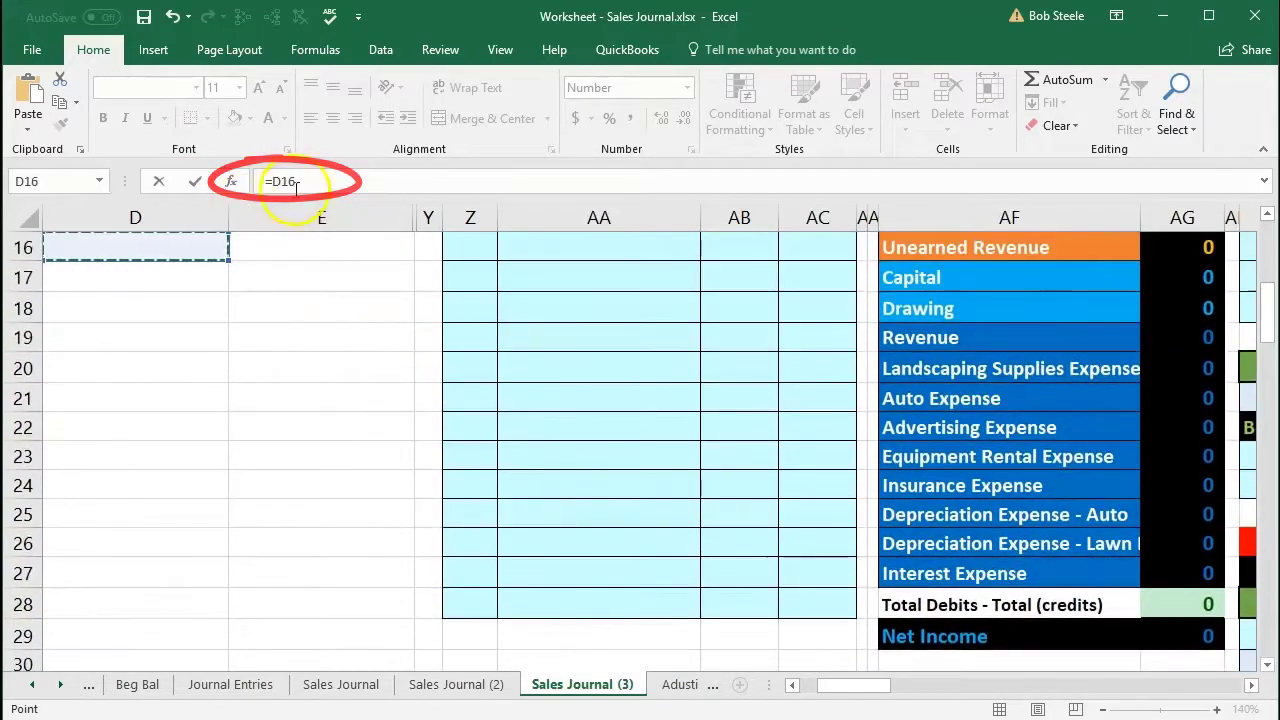
key(Up)
key(Up)
key(Up)
key(Up)
key(Up)
key(Up)
key(Up)
key(Up)
key(Up)
key(Up)
key(Up)
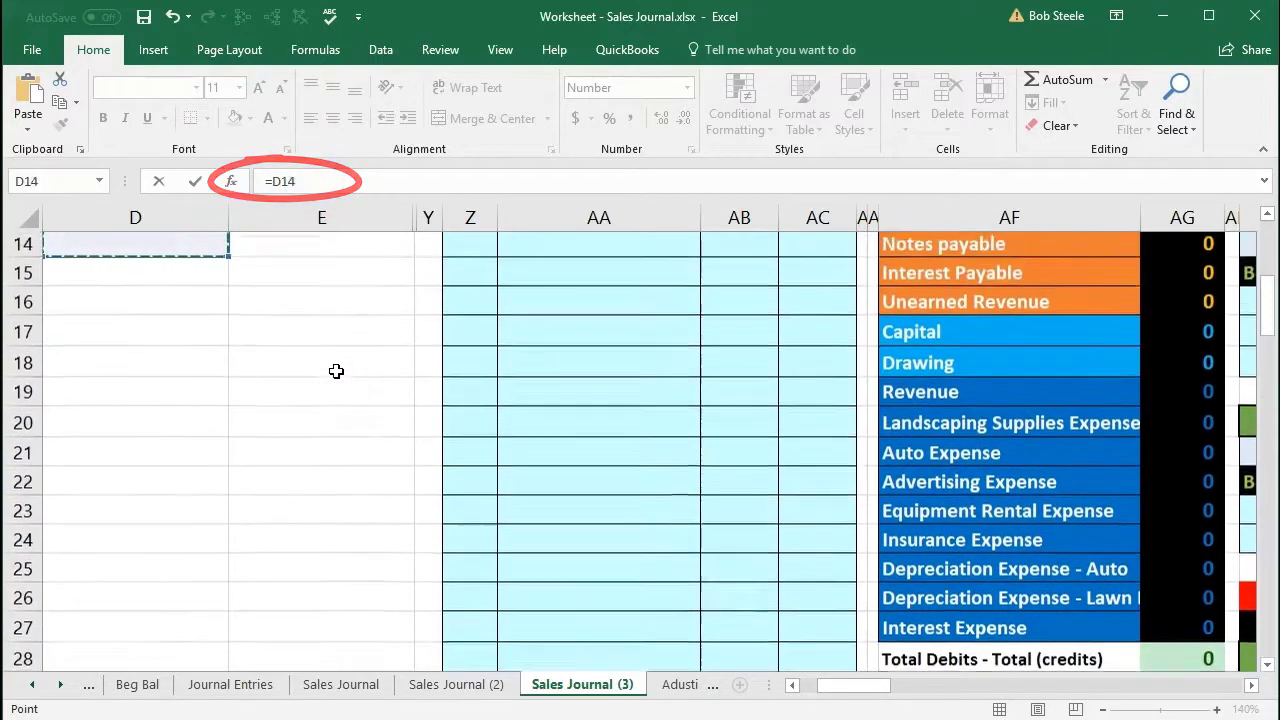
key(Up)
key(Up)
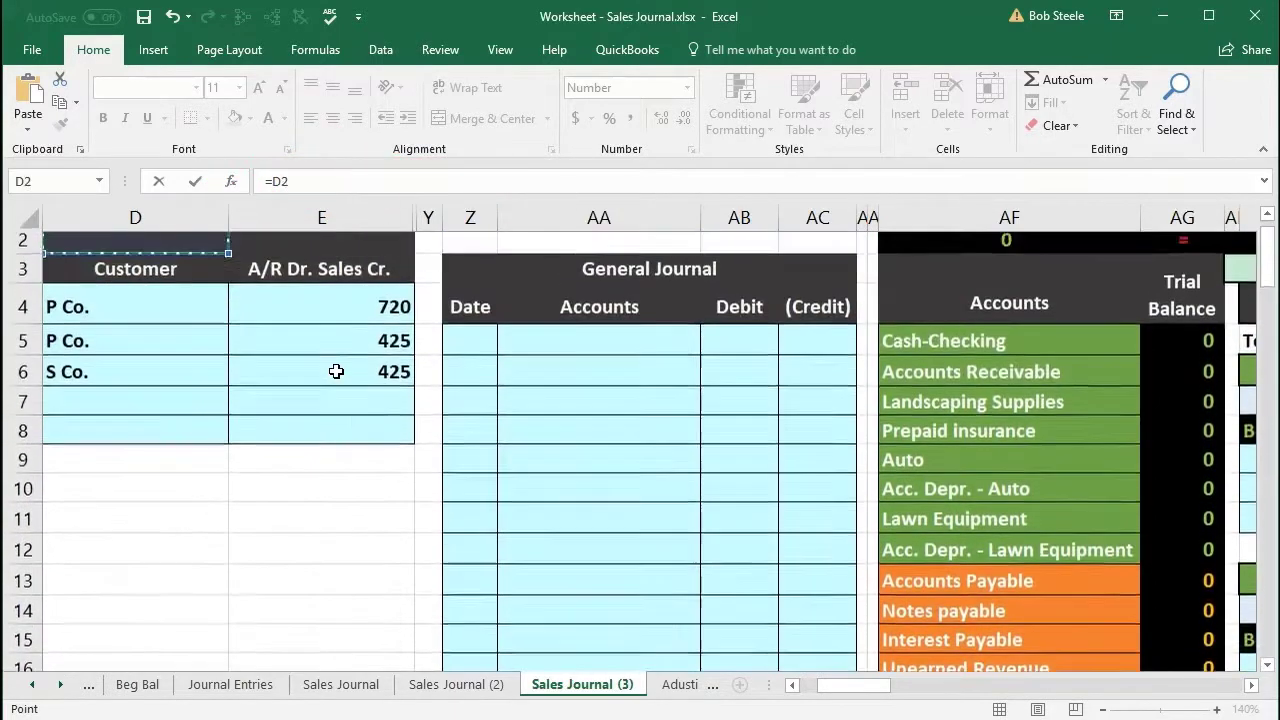
key(Down)
key(Down)
key(Down)
key(Right)
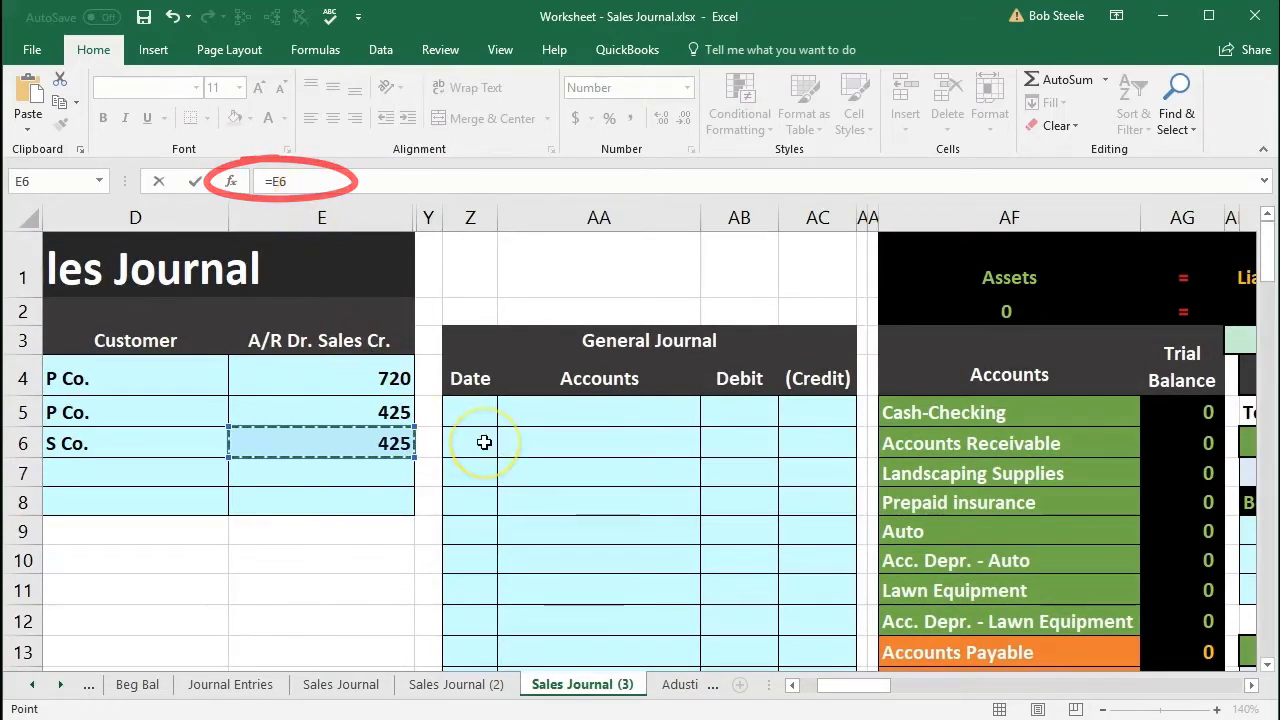
key(Tab)
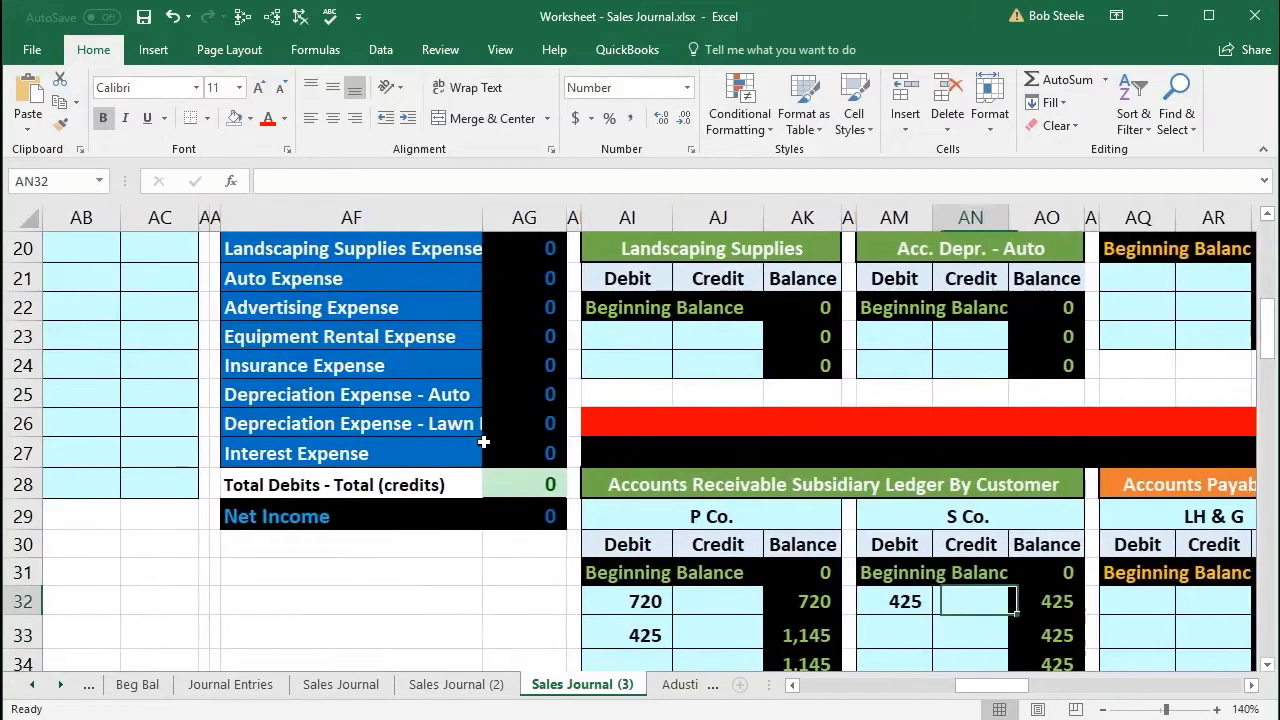
scroll(1000, 600, down, 1)
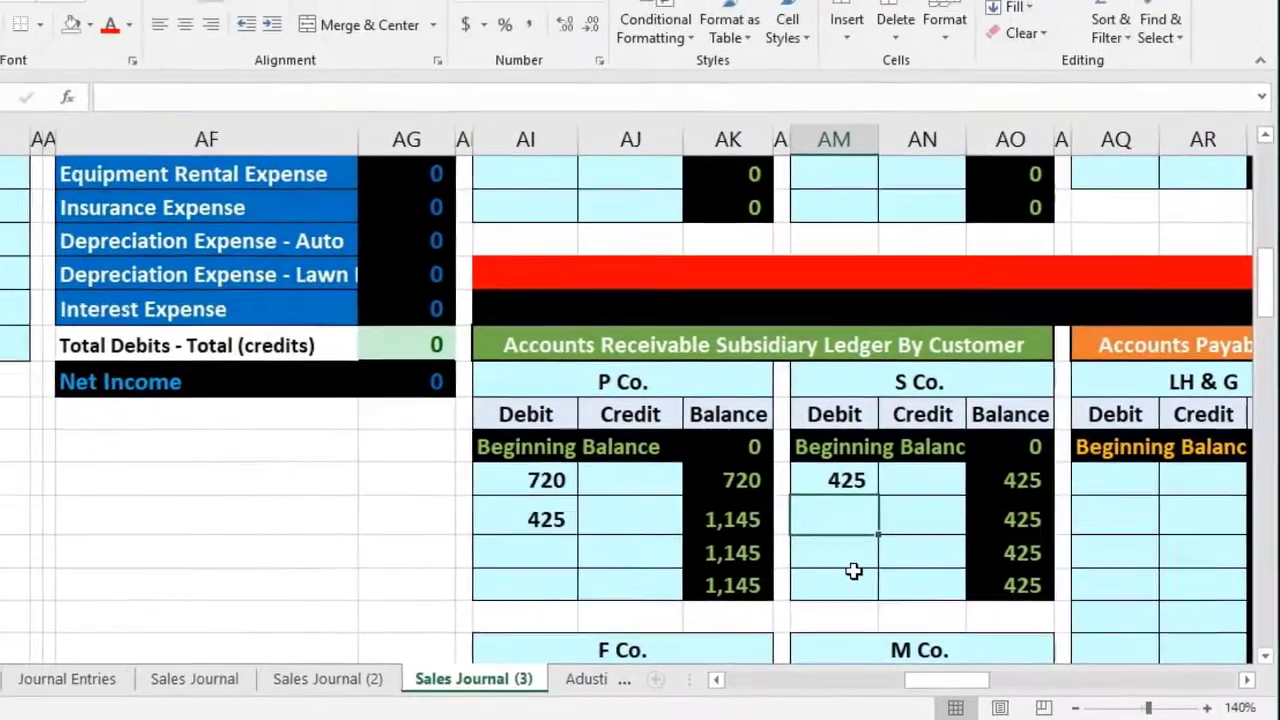
- Examine the formula behind the total AR subsidiary ledger by customer and the Accounts Receivable line in the trial balance
key(Left)
key(Left)
key(Left)
key(Left)
key(Left)
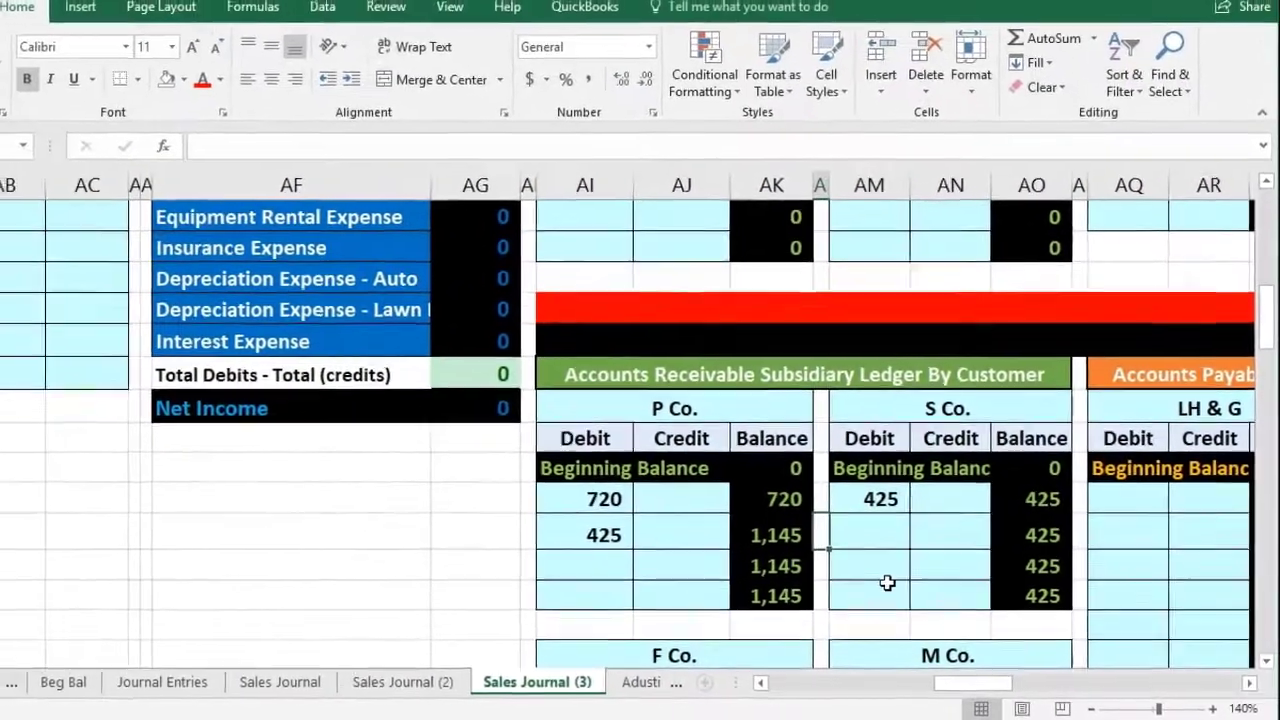
scroll(911, 591, down, 5)
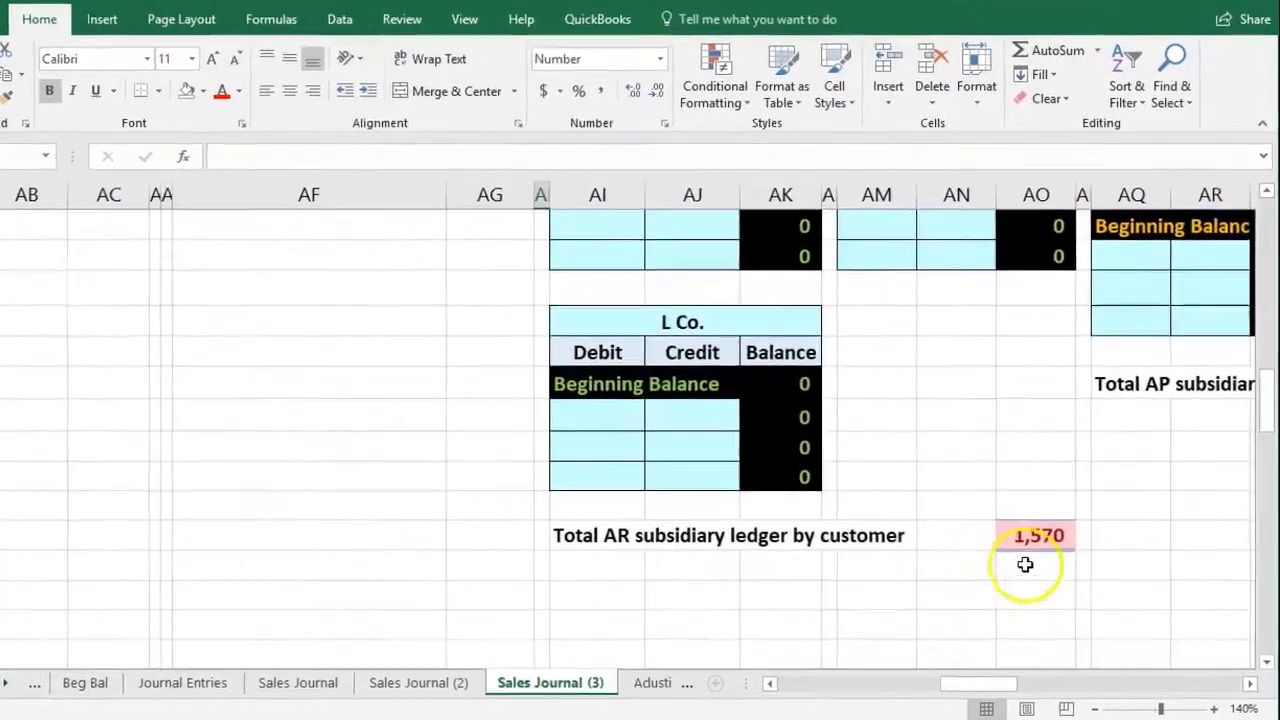
key(F2)
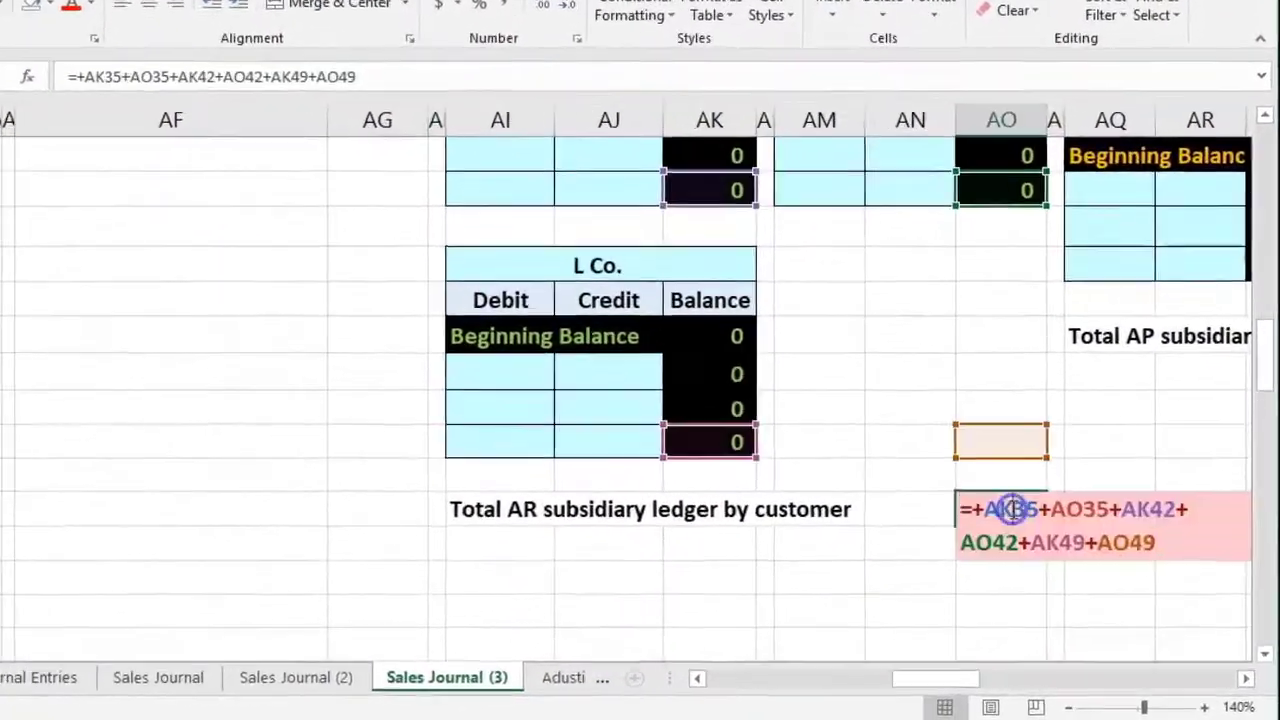
scroll(706, 633, up, 3)
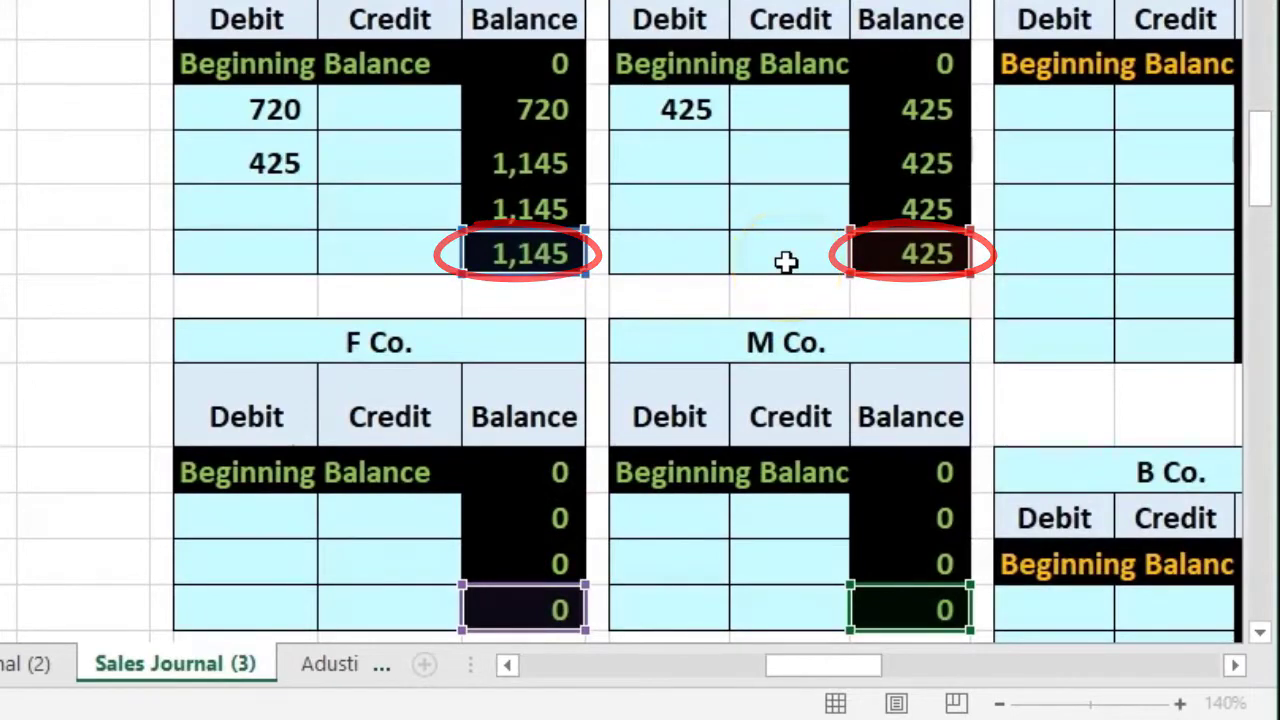
key(Return)
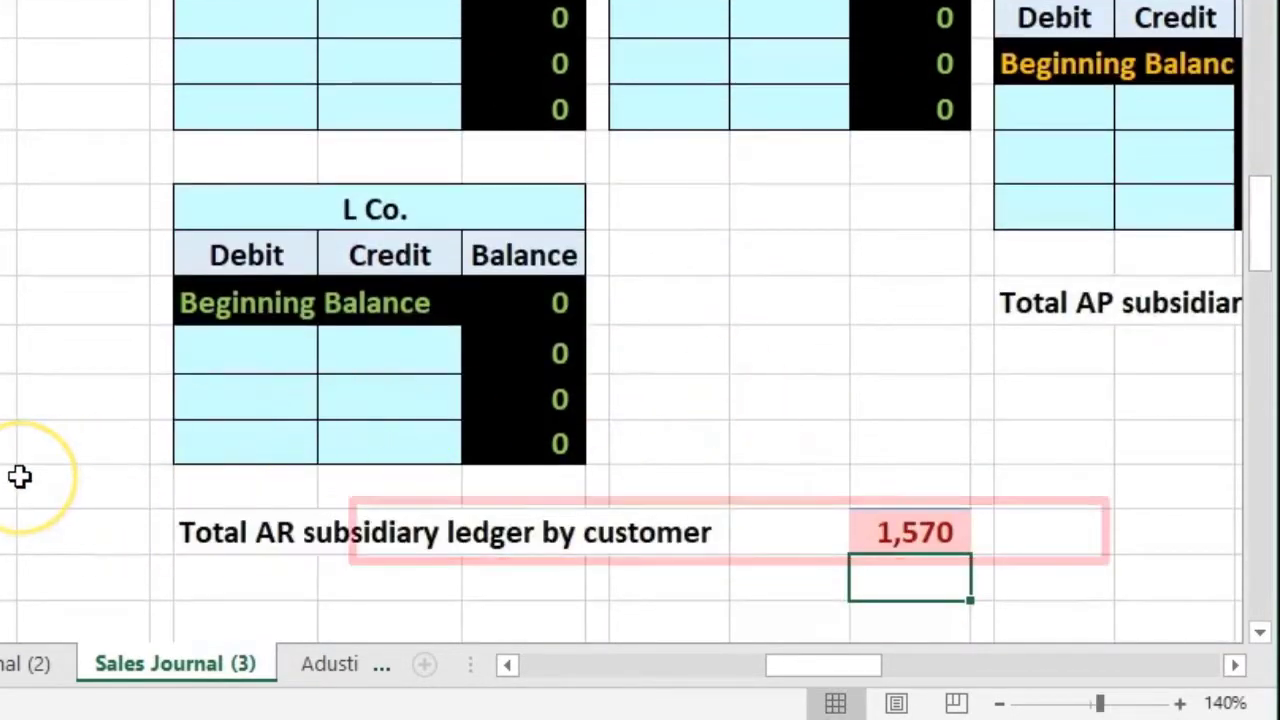
scroll(20, 477, up, 10)
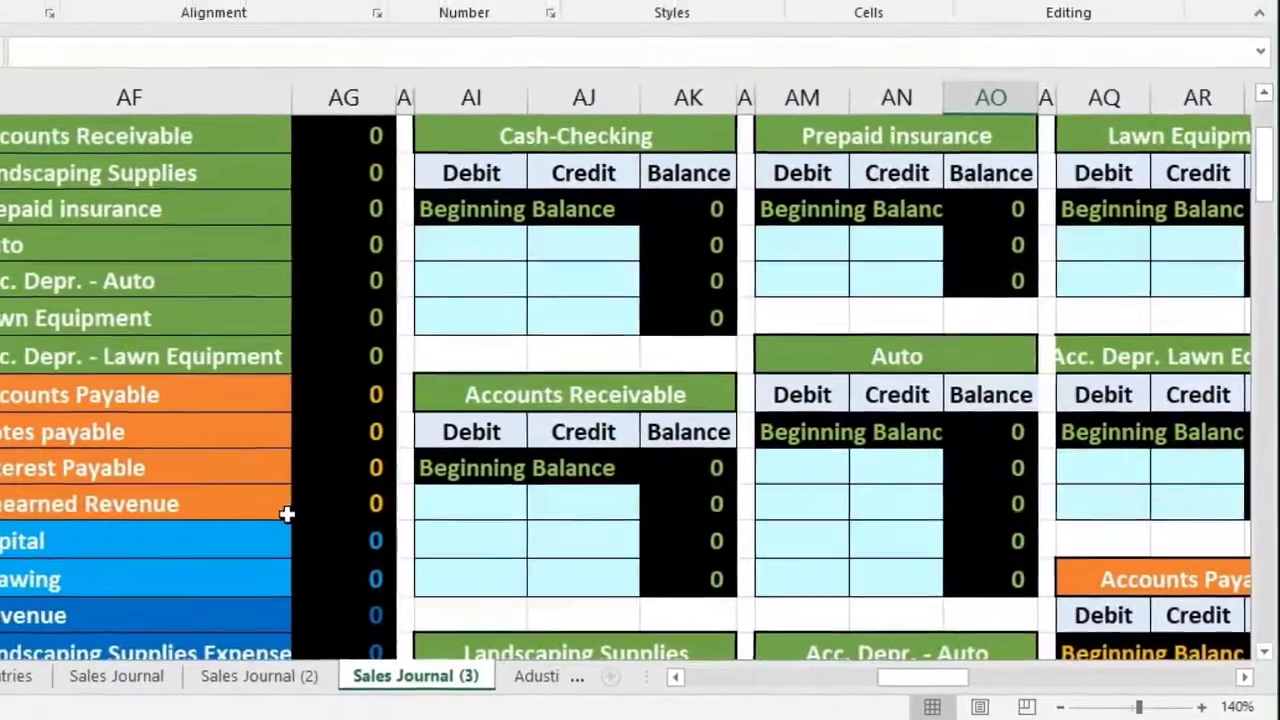
scroll(287, 514, up, 2)
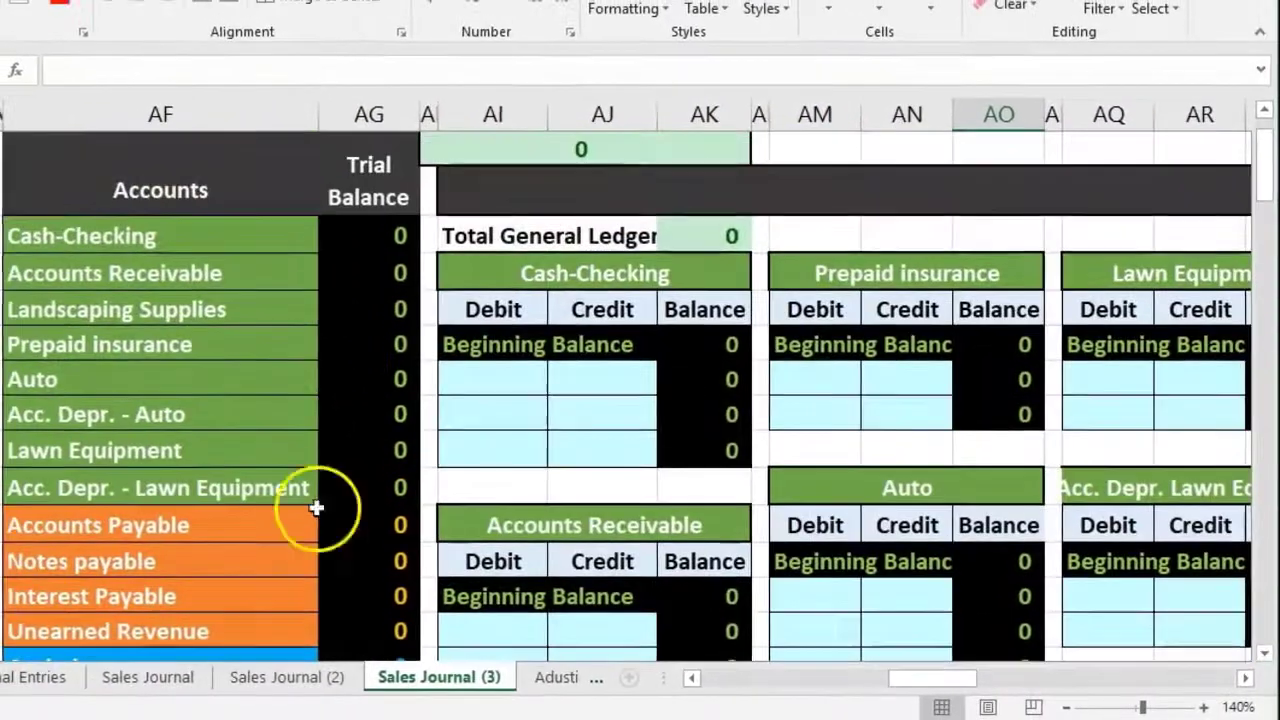
click(346, 268)
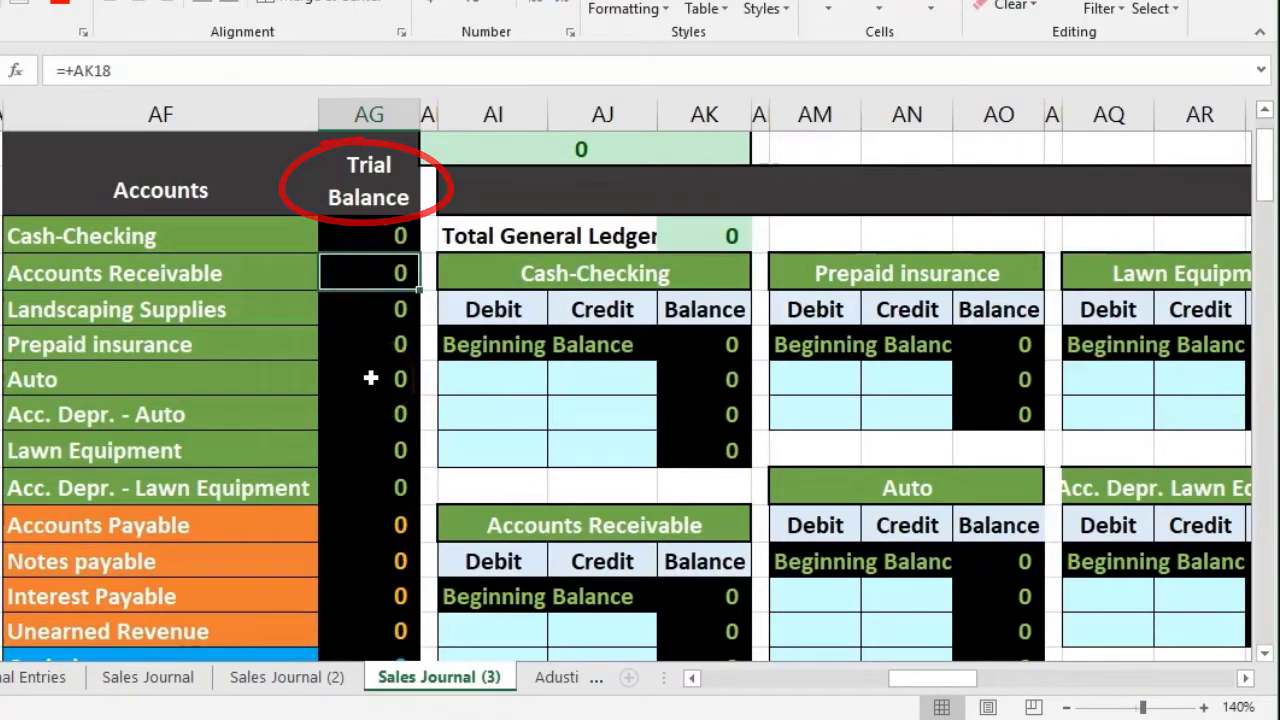
- Enter date 7/30 and customer M Co. in the fourth row of the Sales Journal
key(ctrl+Left)
key(ctrl+Left)
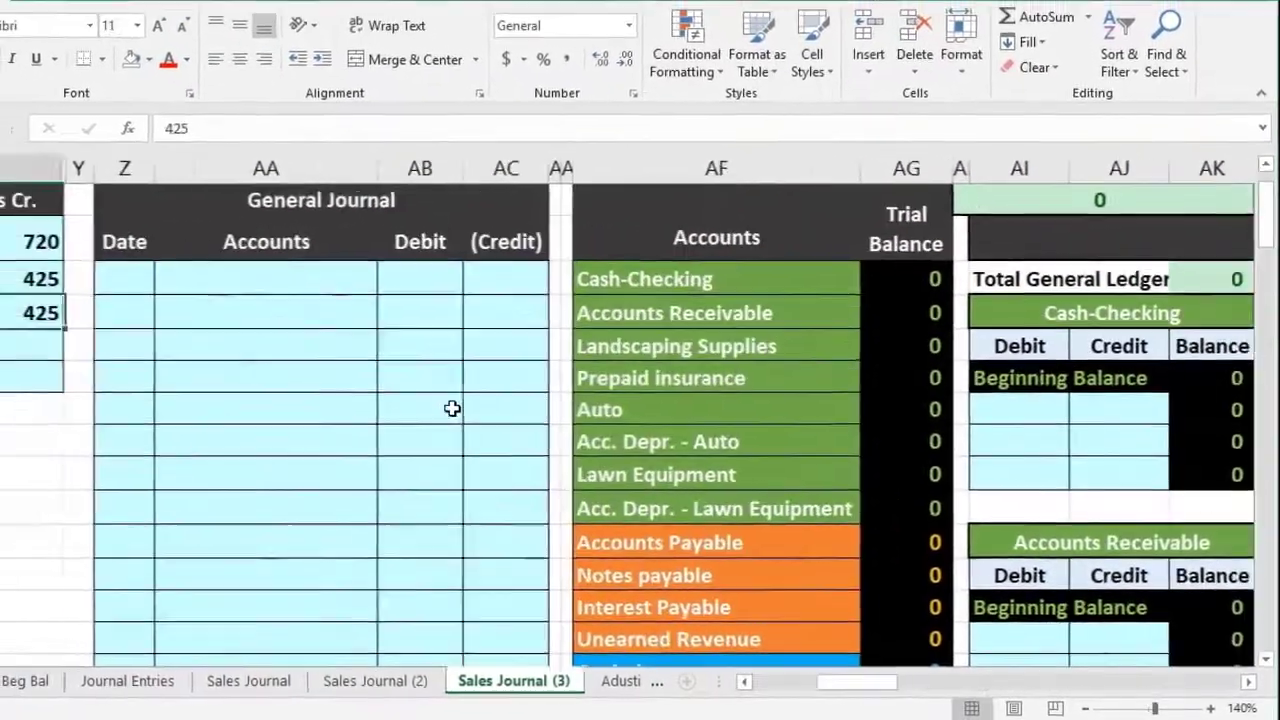
key(ctrl+Left)
key(Right)
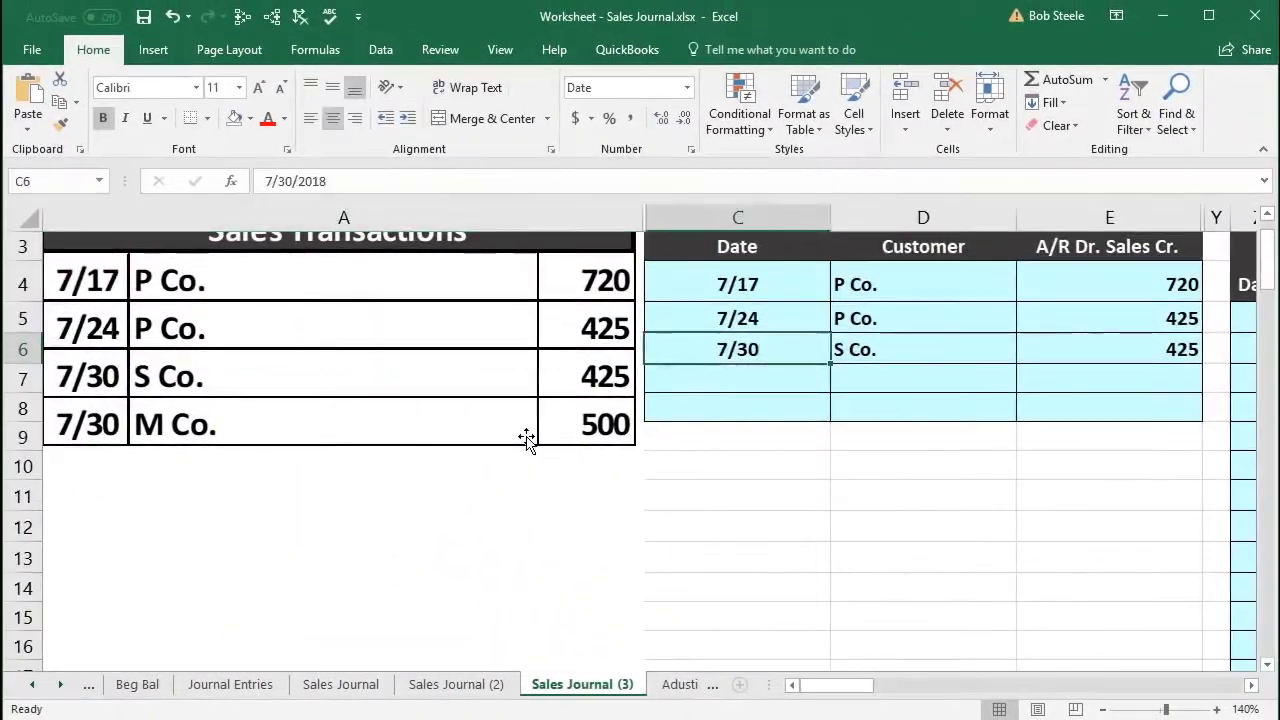
key(Down)
key(Left)
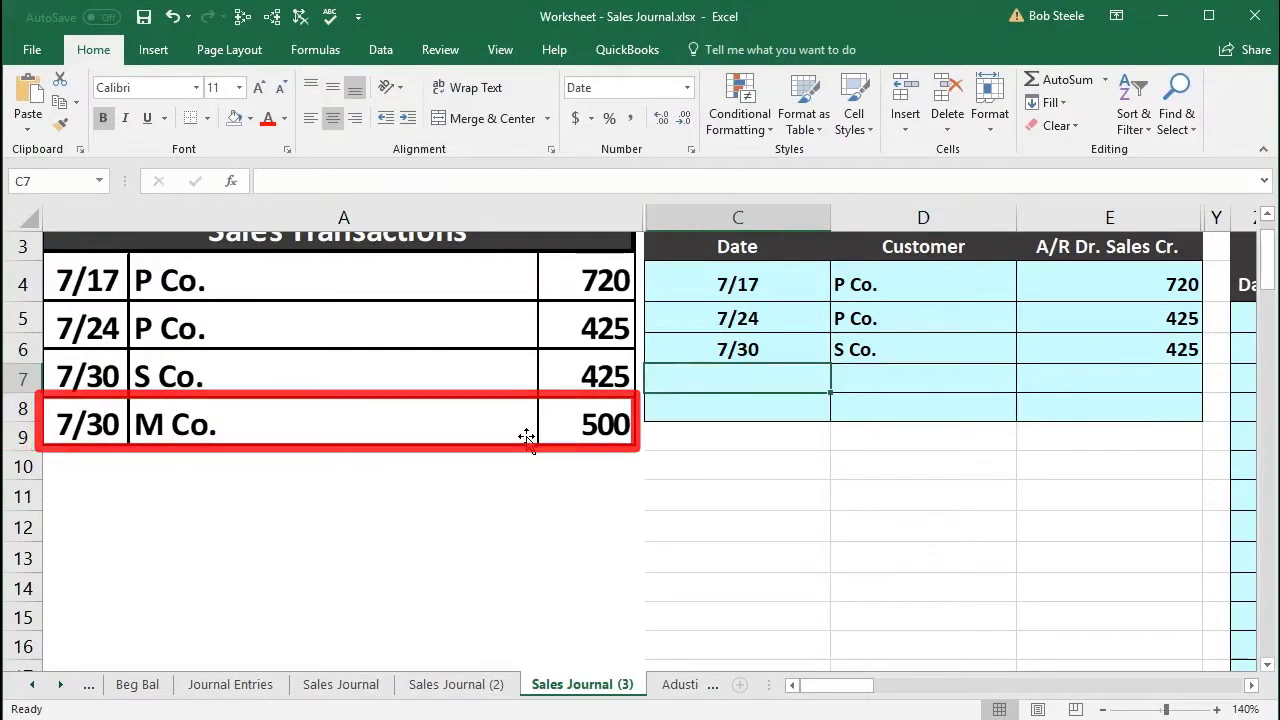
text(7/)
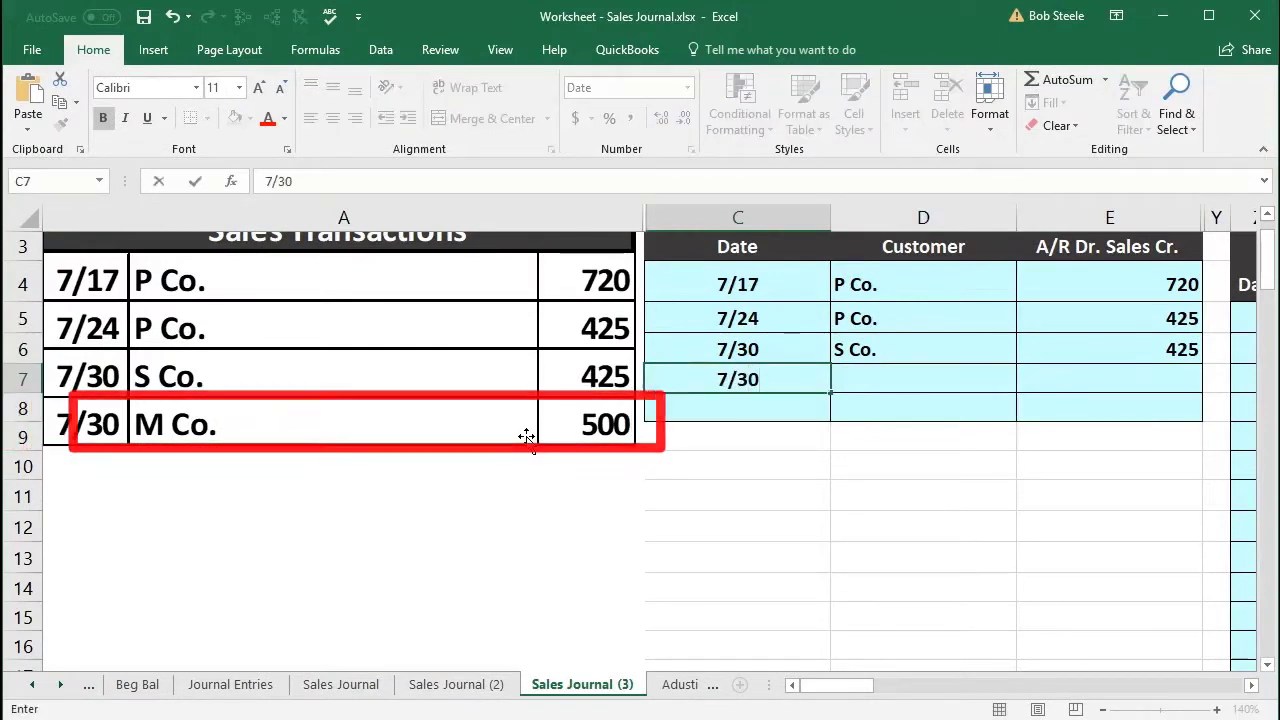
text(30)
key(Tab)
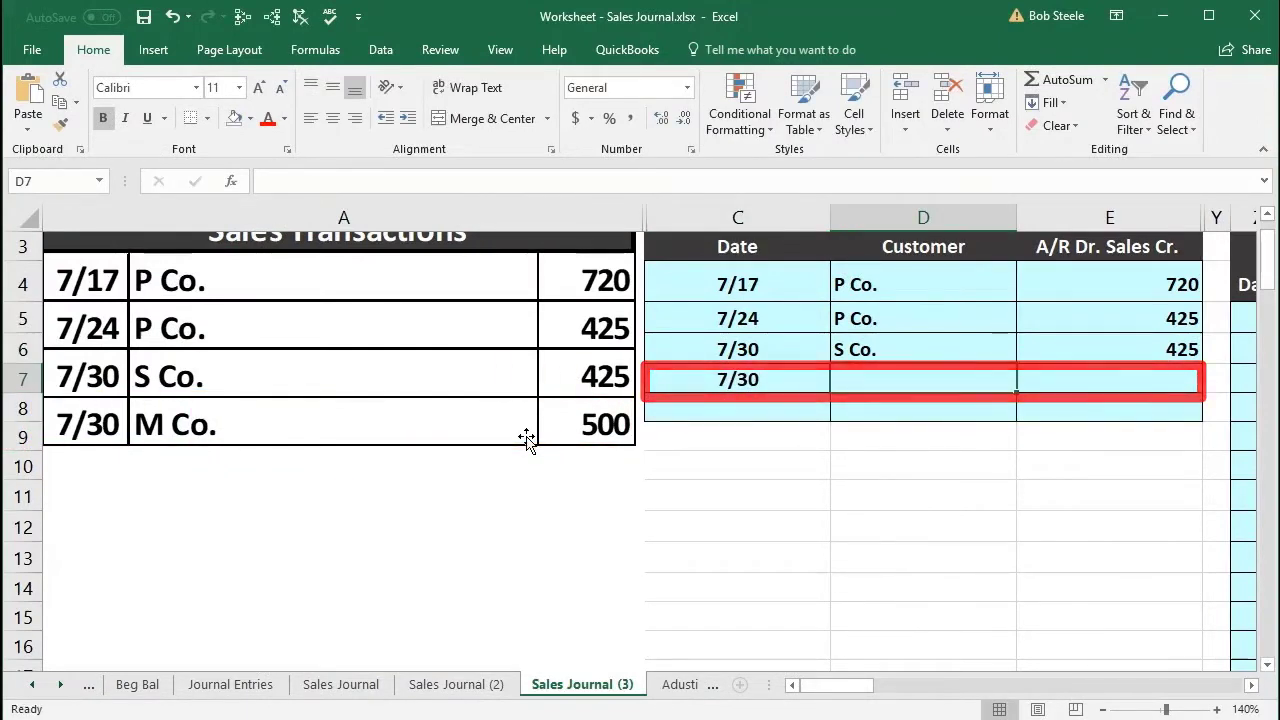
text(M Co.)
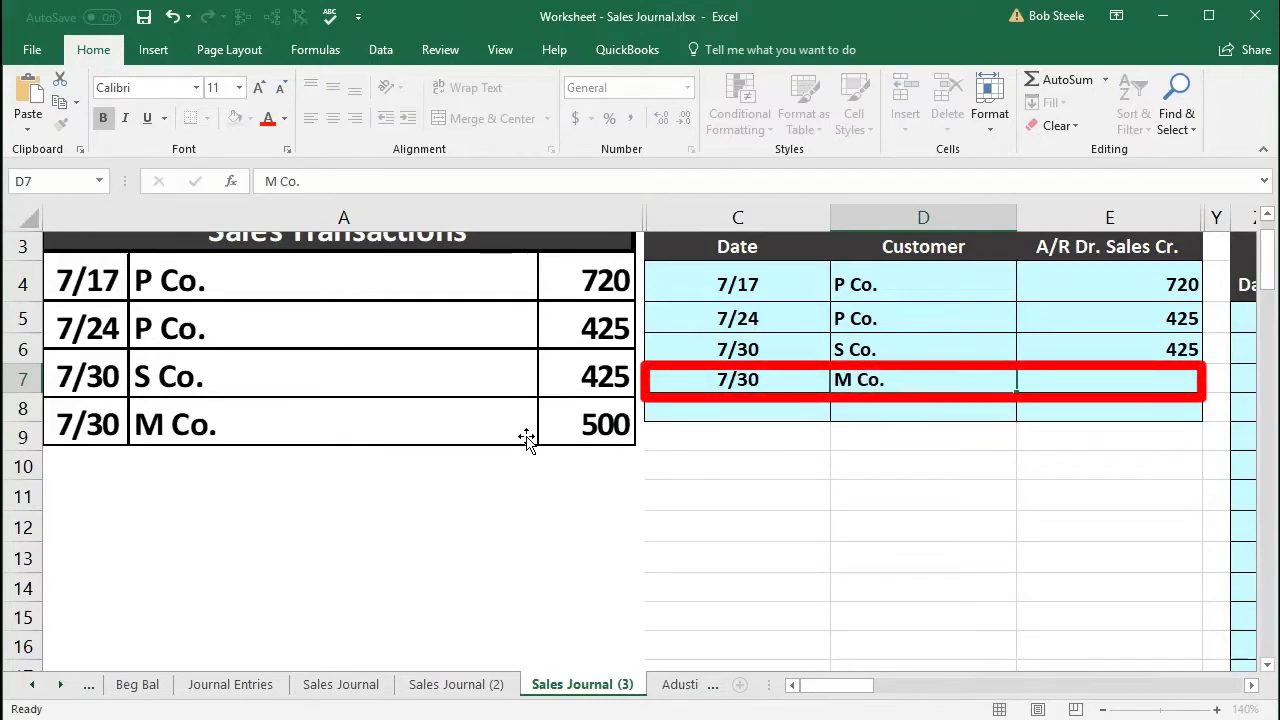
key(Tab)
text(42)
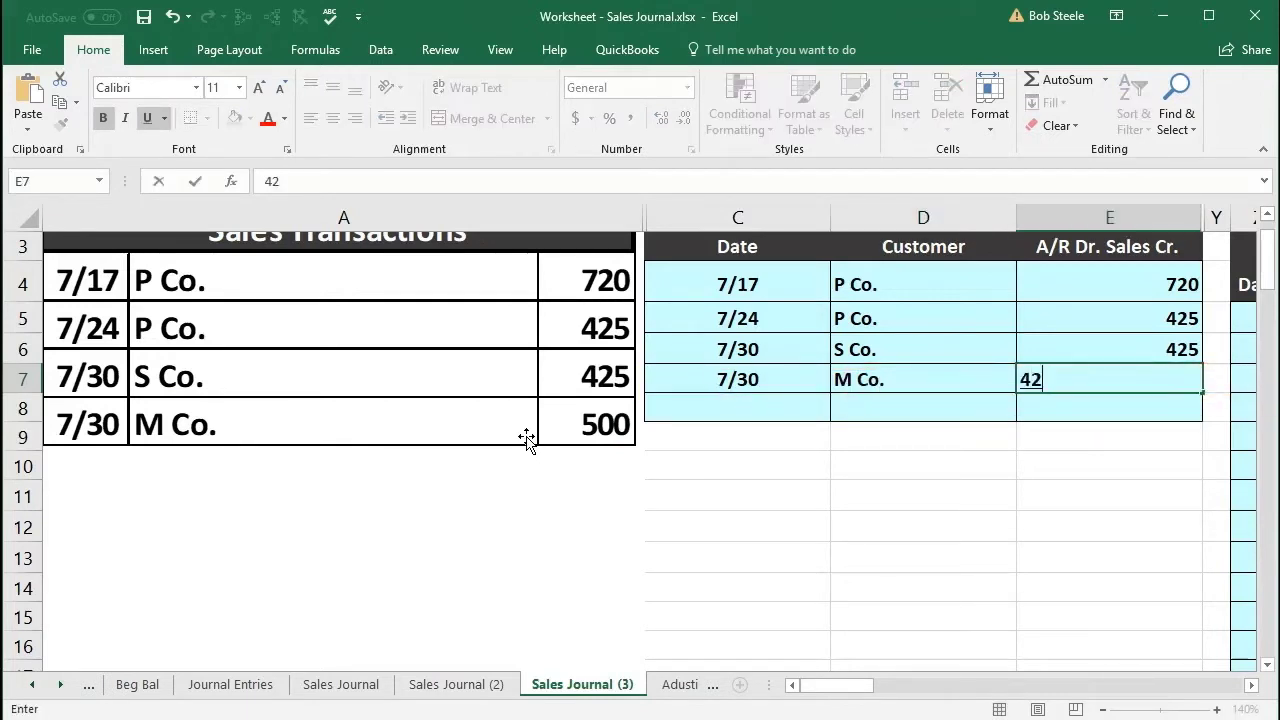
text(5)
key(Return)
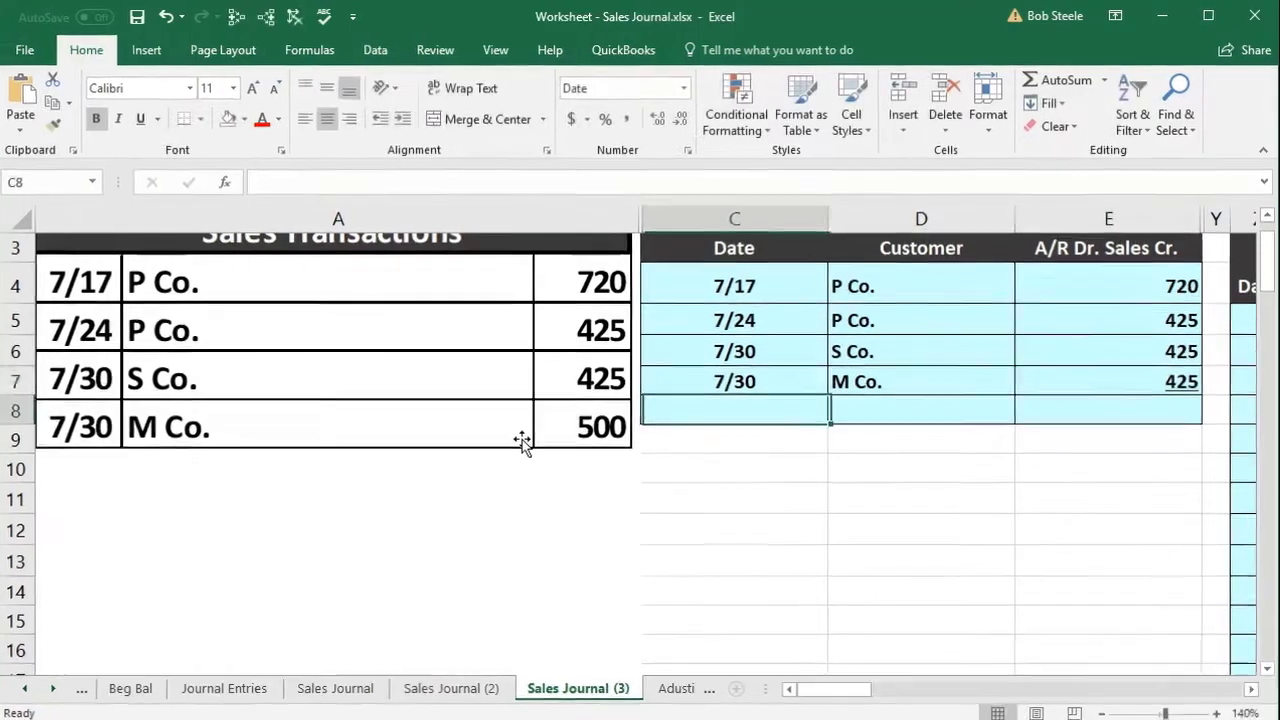
- Set the amount of M Co.'s 7/30 sale in the Sales Journal to 500
key(Up)
key(Right)
key(Right)
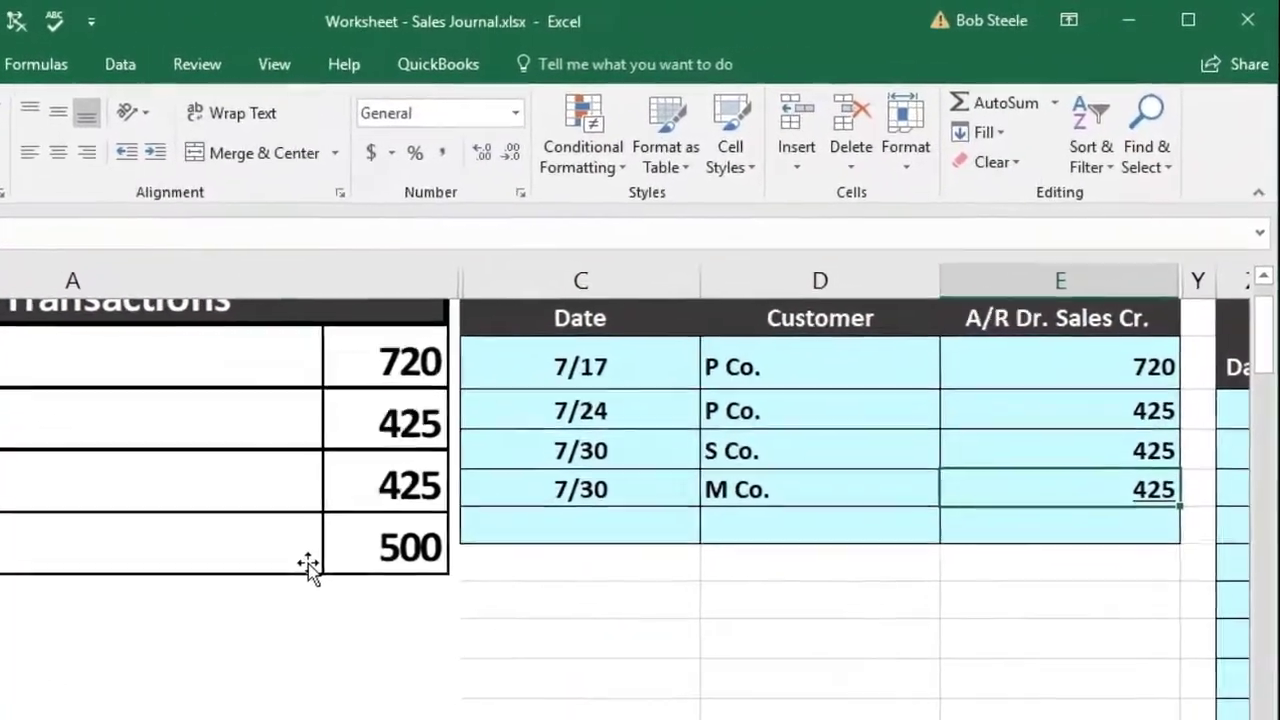
text(500)
key(Return)
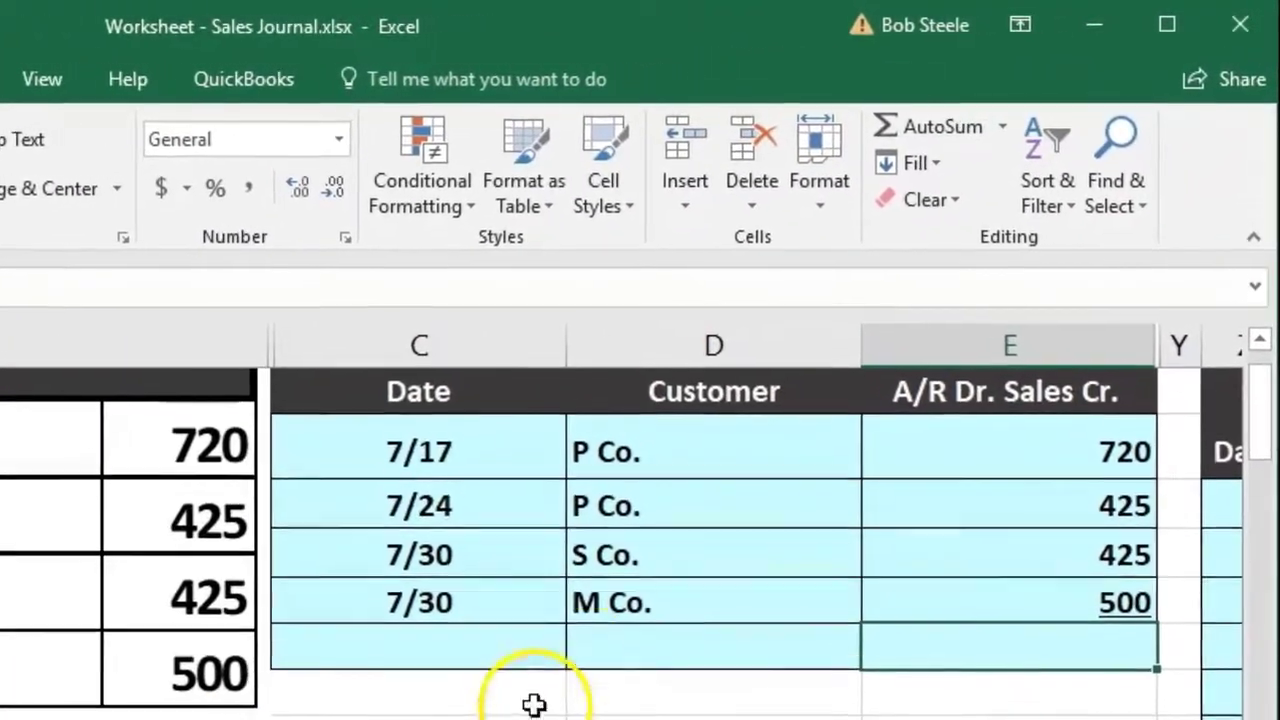
click(645, 590)
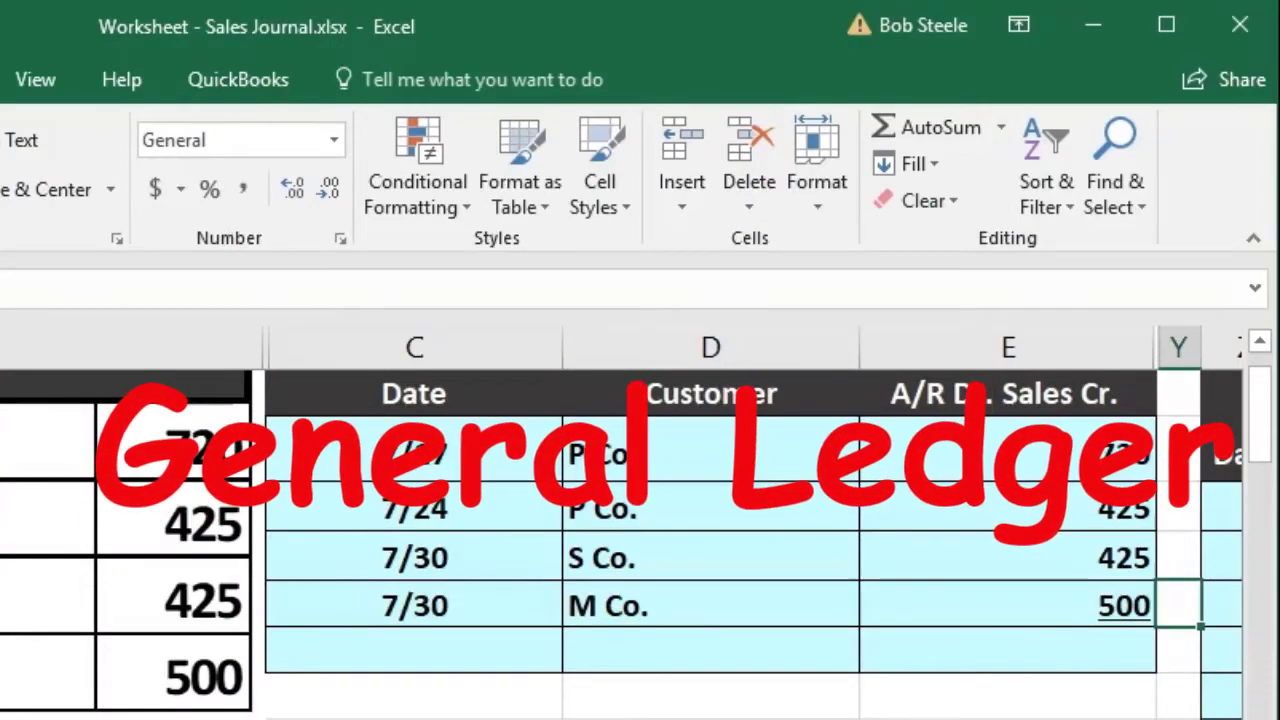
click(1008, 650)
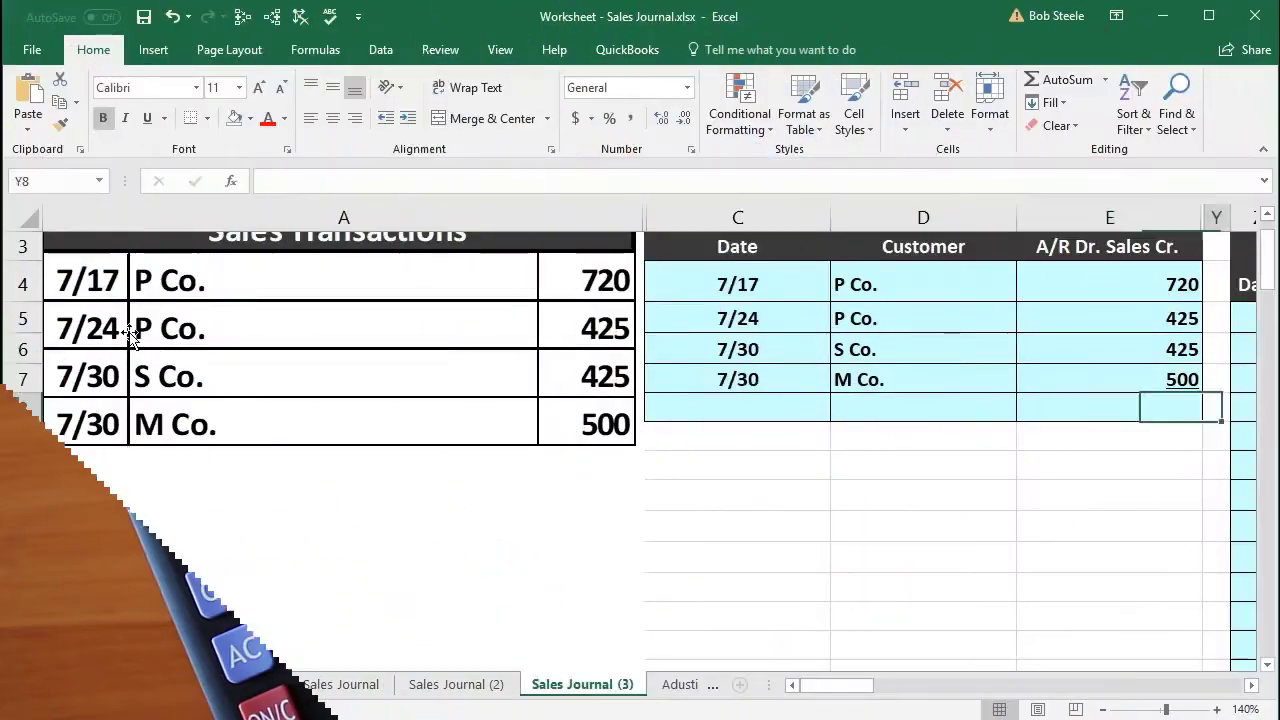
- Post the 7/30 sale to M Co.'s accounts receivable subsidiary ledger by linking its first debit cell to the Sales Journal amount in E7
key(Right)
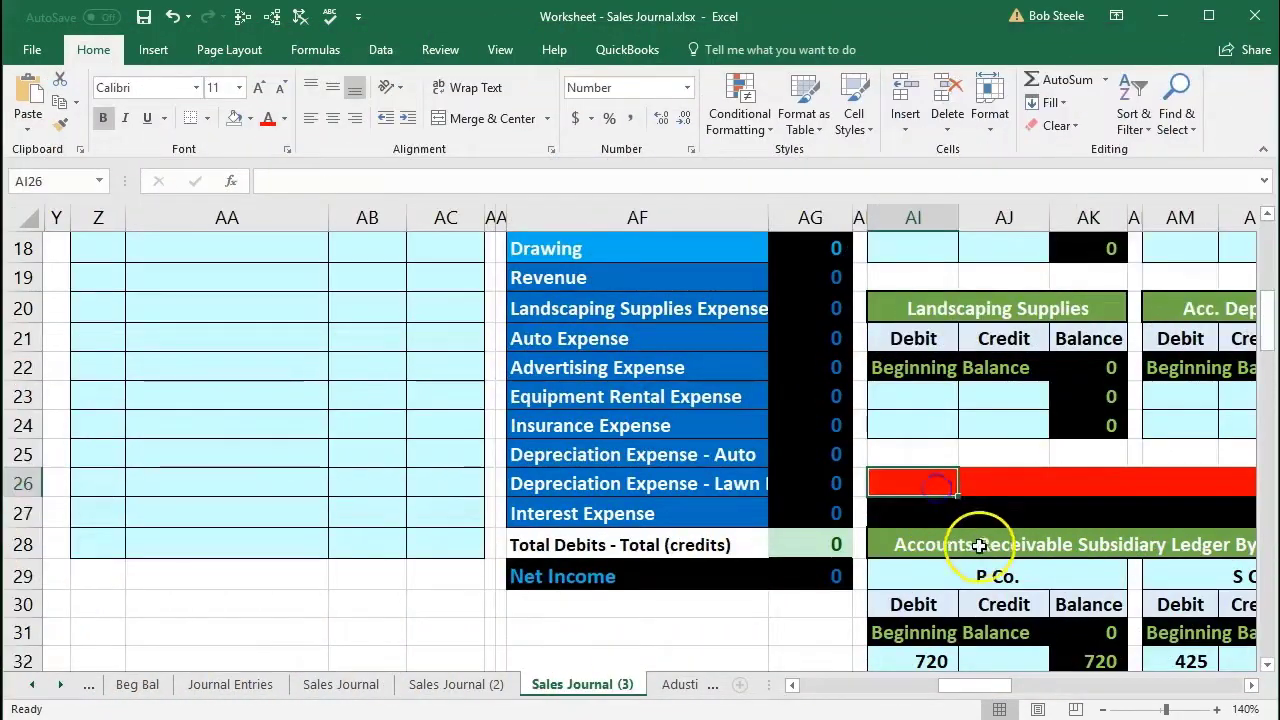
click(934, 488)
scroll(1092, 632, down, 1)
scroll(1224, 631, right, 1)
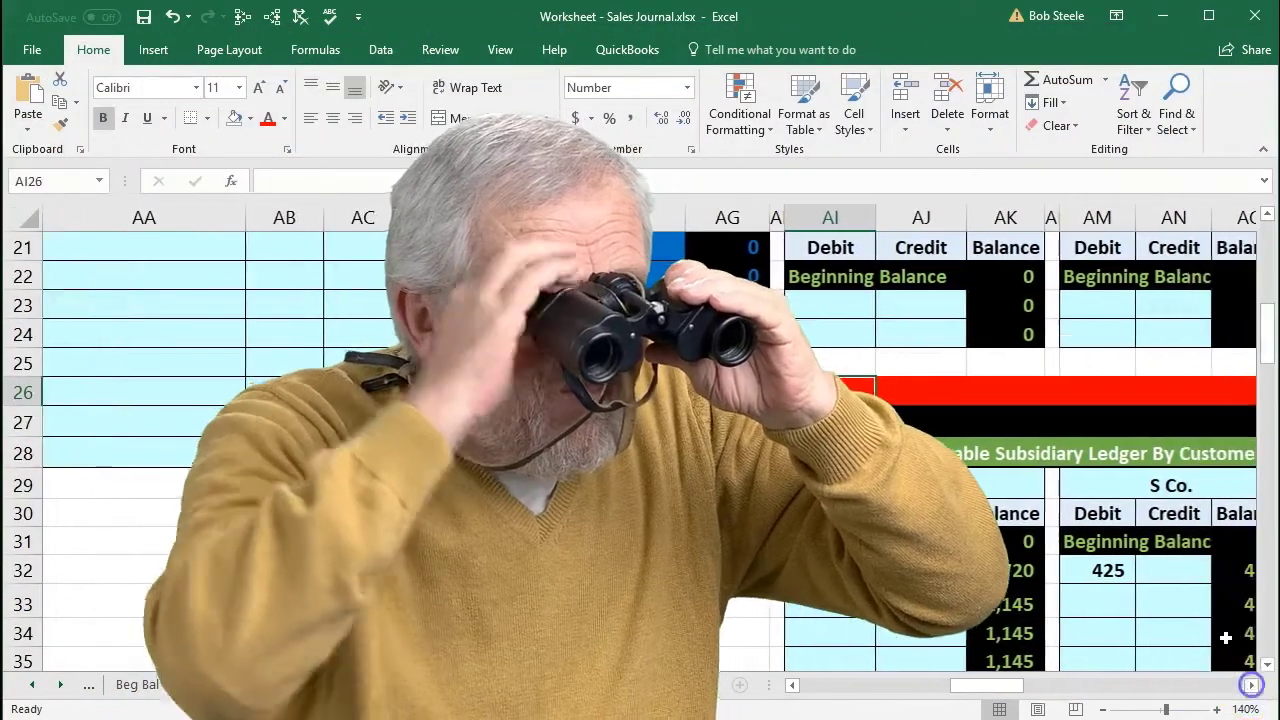
scroll(1224, 631, down, 3)
scroll(1224, 631, down, 1)
click(1097, 561)
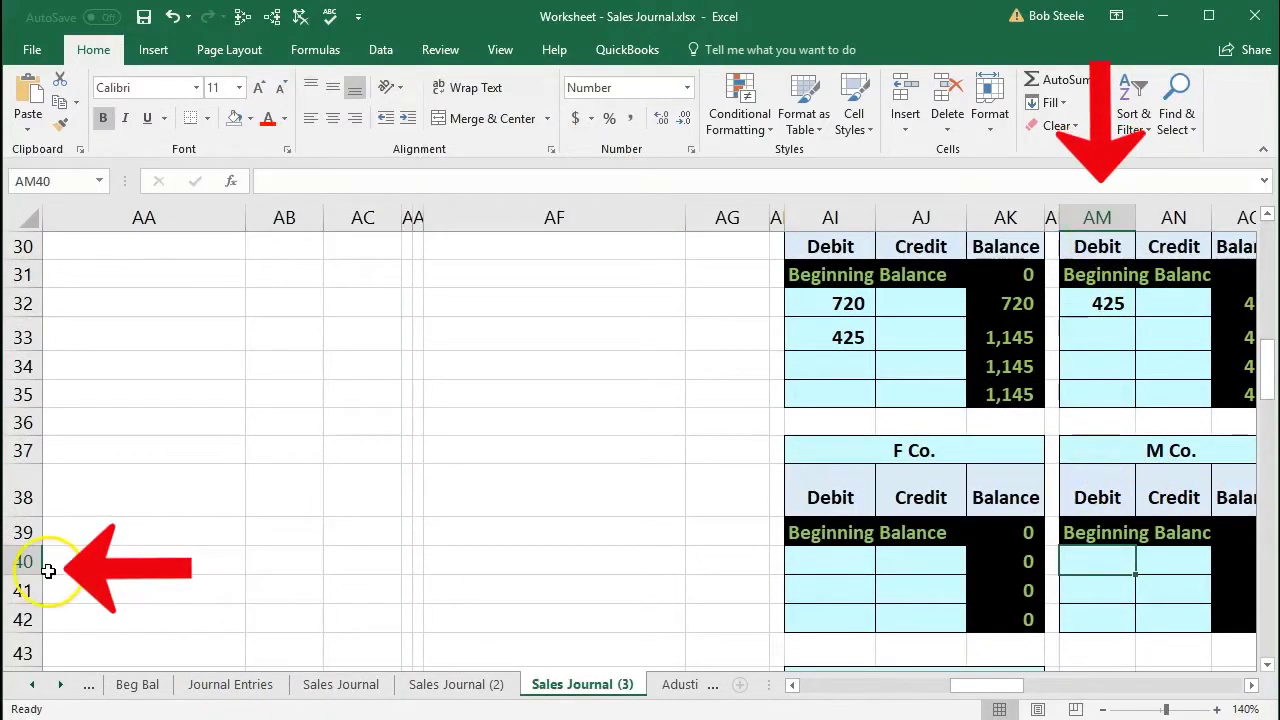
scroll(1089, 501, down, 1)
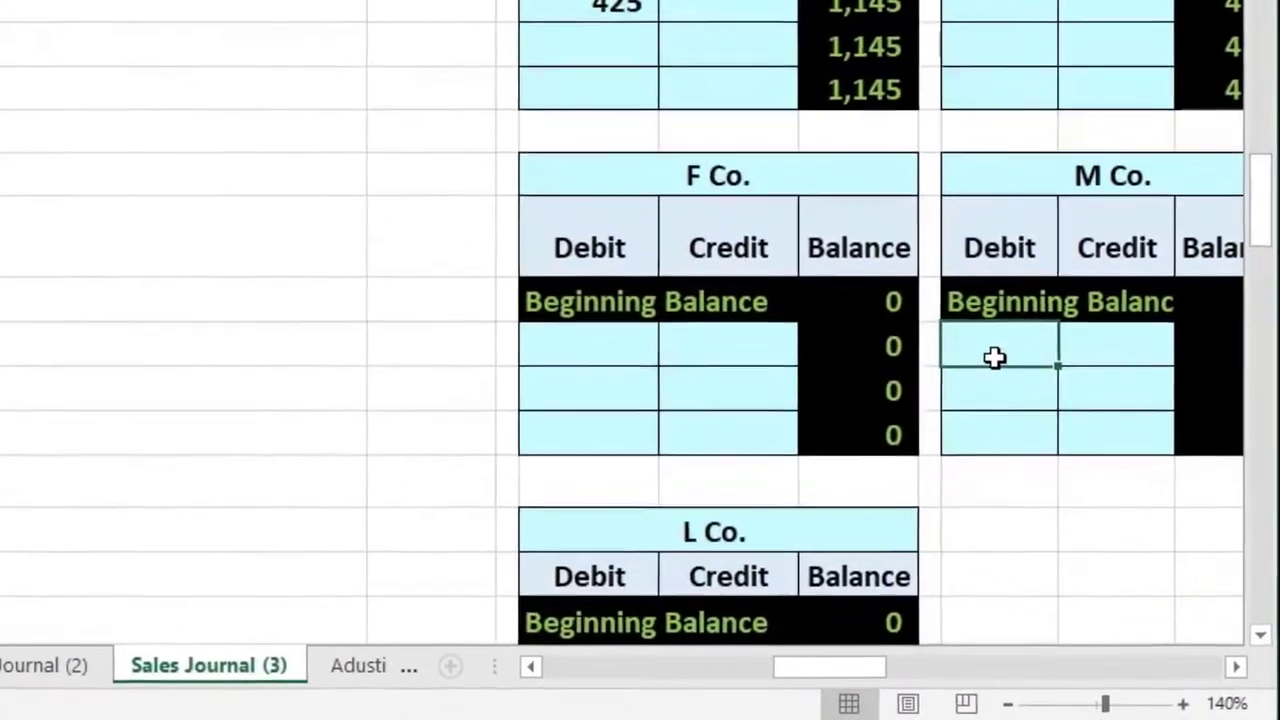
text(=)
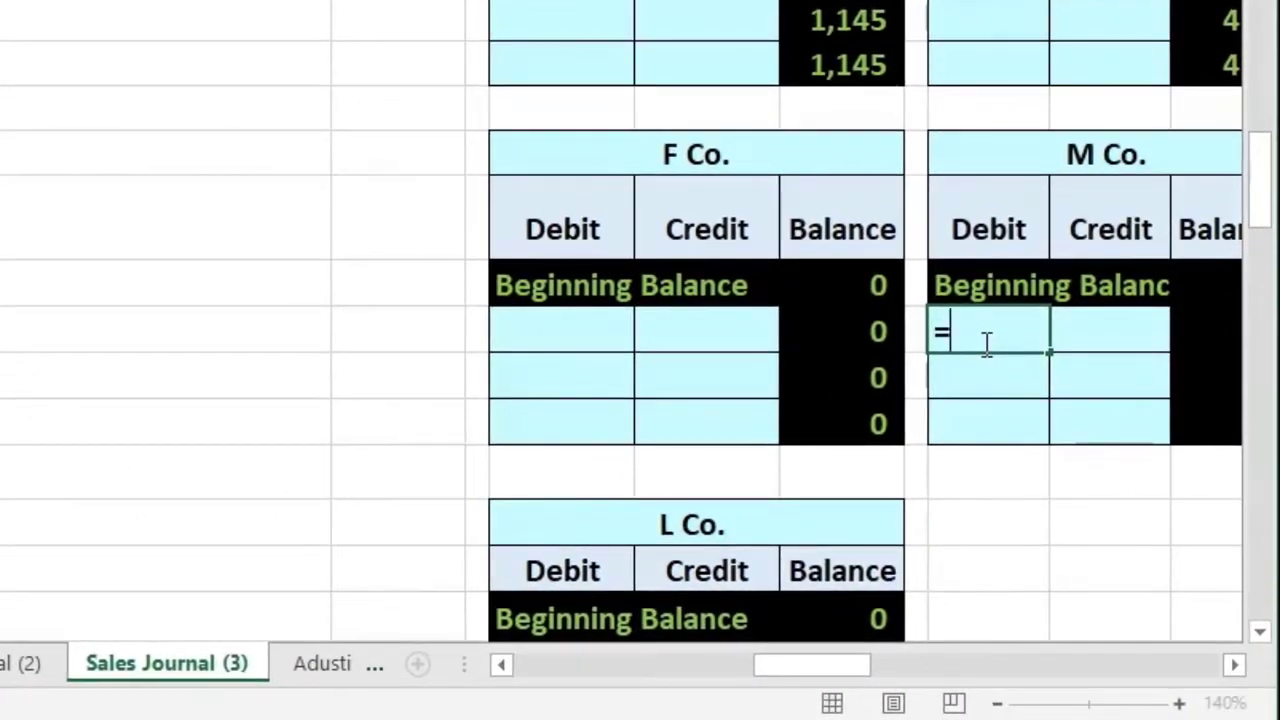
key(Left)
key(Left)
key(Left)
key(Left)
key(Left)
key(Left)
key(Left)
key(Left)
key(Left)
key(Left)
key(Left)
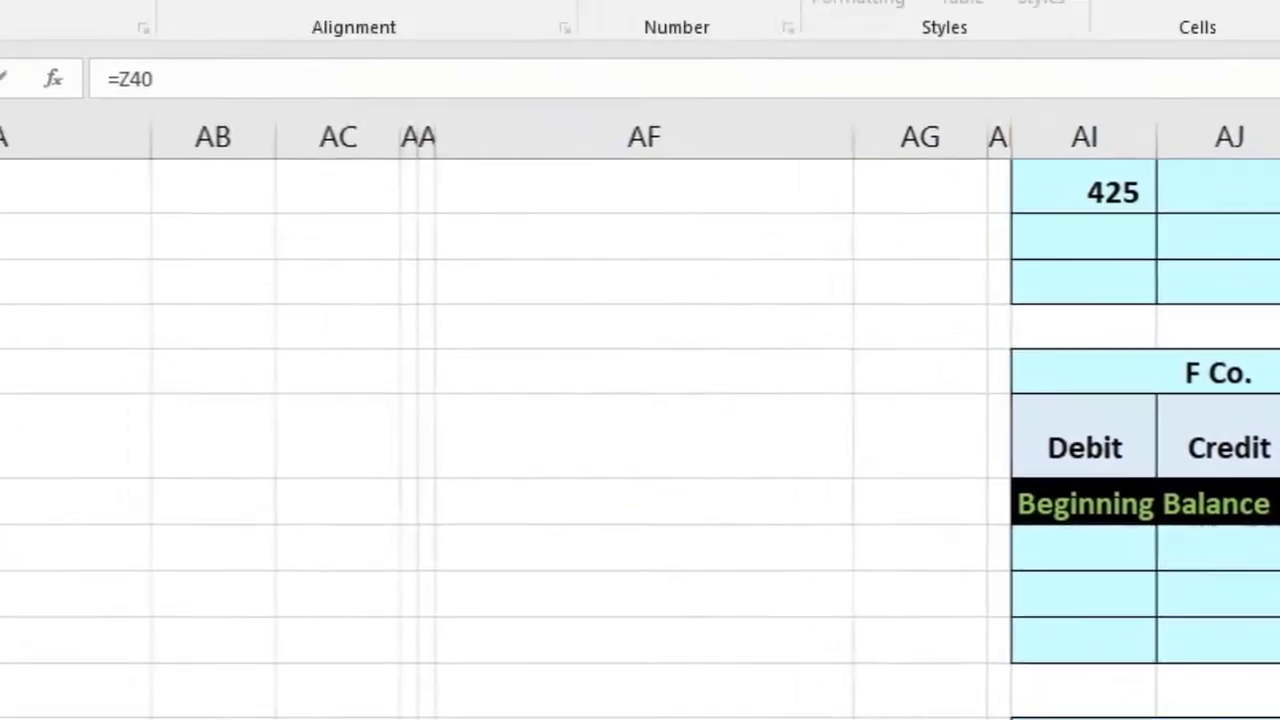
key(Left)
key(Left)
key(Left)
key(Left)
key(Left)
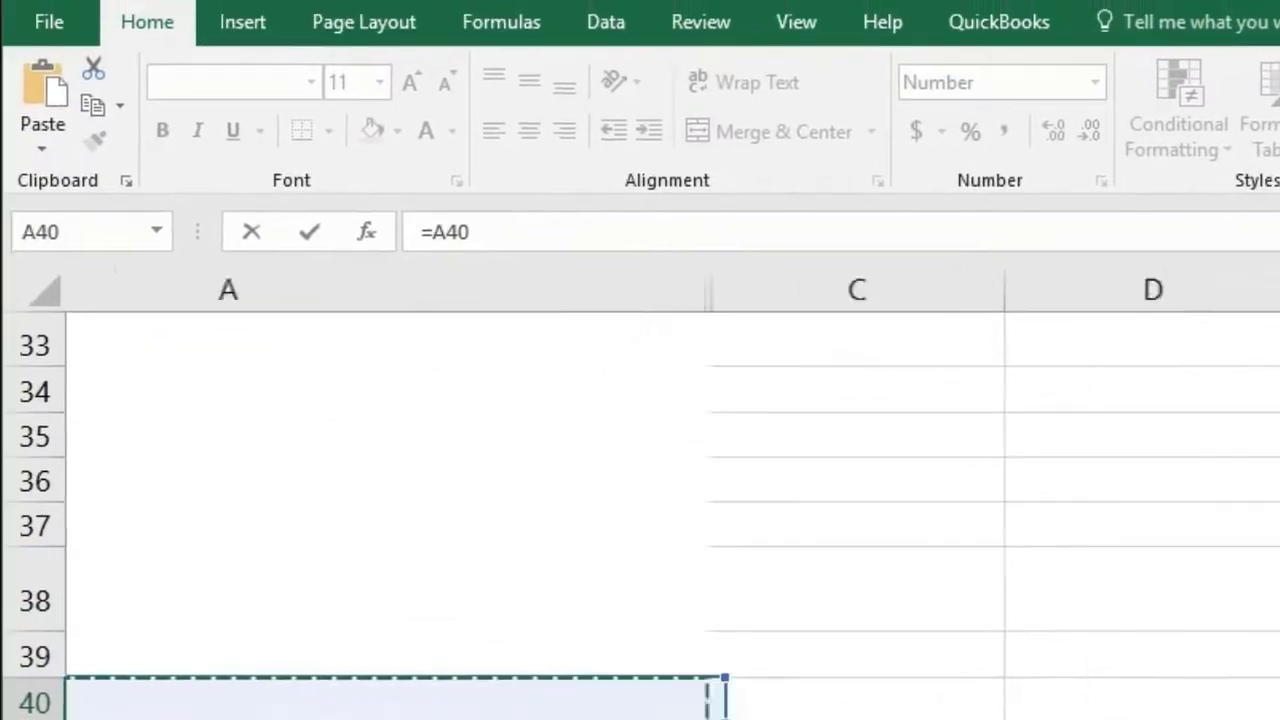
key(Up)
key(Up)
key(Up)
key(Up)
key(Up)
key(Up)
key(Up)
key(Up)
key(Up)
key(Up)
key(Up)
key(Up)
key(Up)
key(Up)
key(Up)
key(Up)
key(Up)
key(Up)
key(Up)
key(Up)
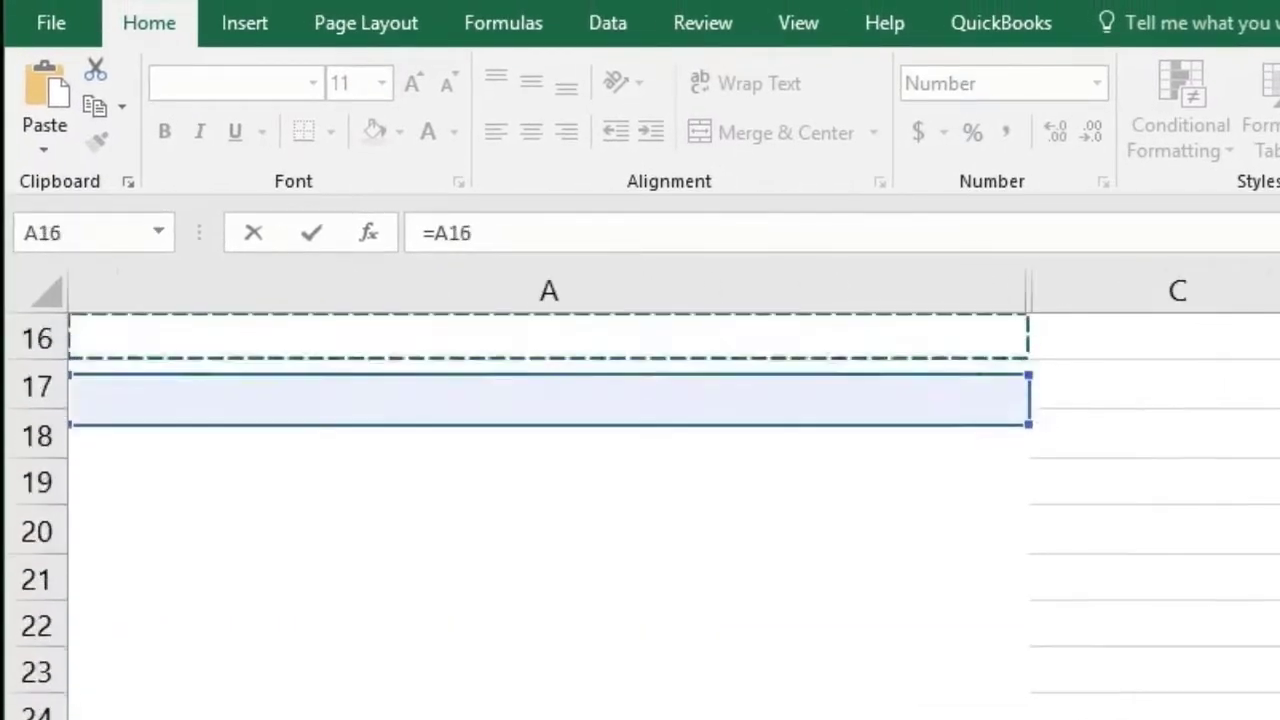
key(Up)
key(Up)
key(Up)
key(Down)
key(Down)
key(Down)
key(Down)
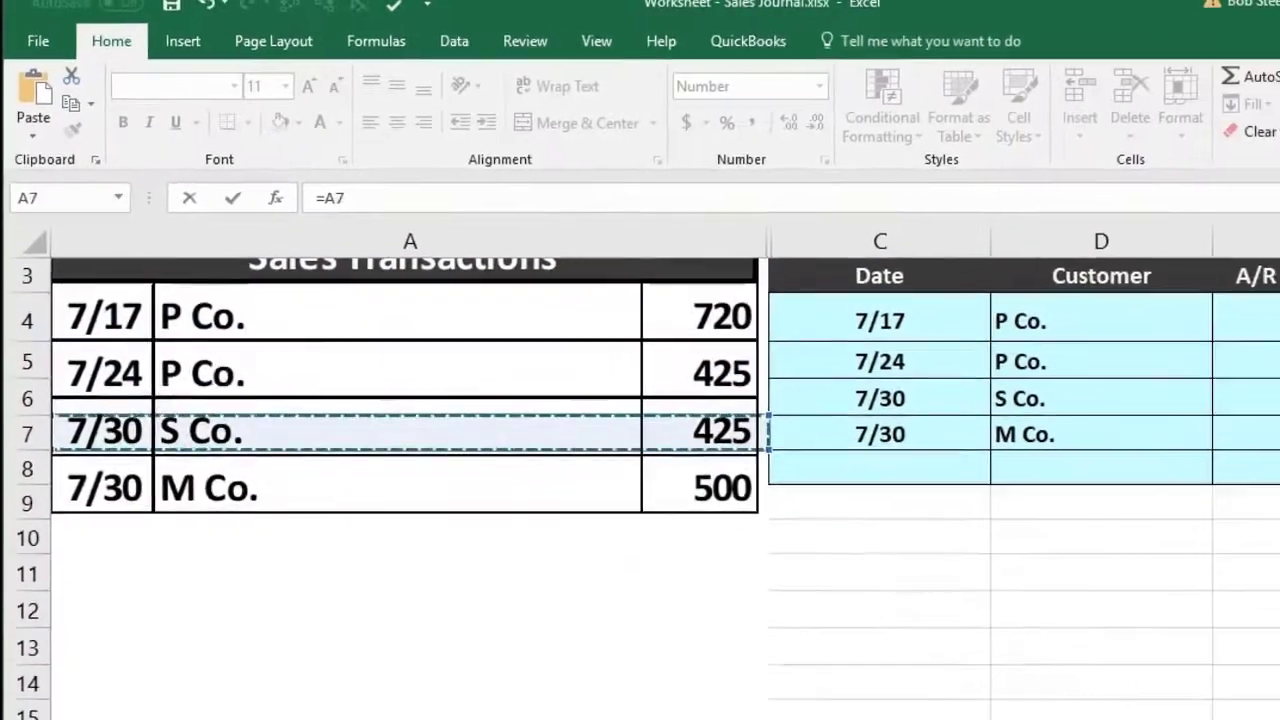
key(Right)
key(Right)
key(Right)
key(Right)
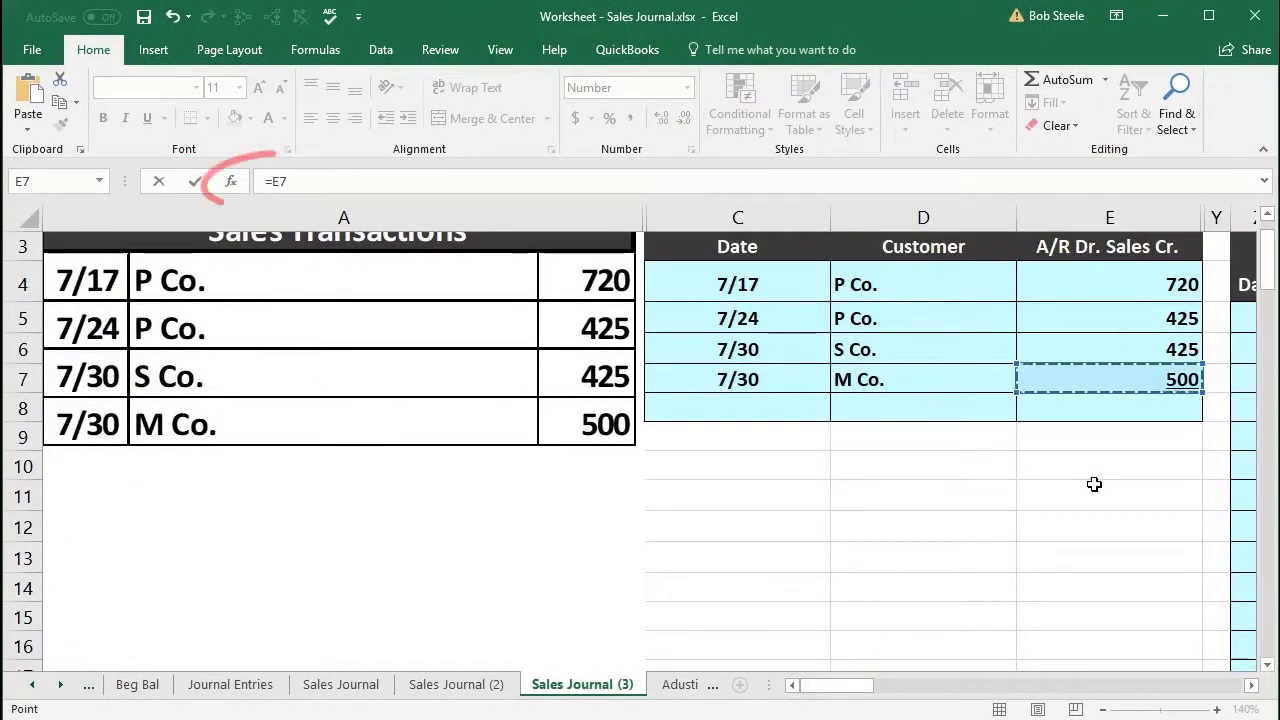
key(Return)
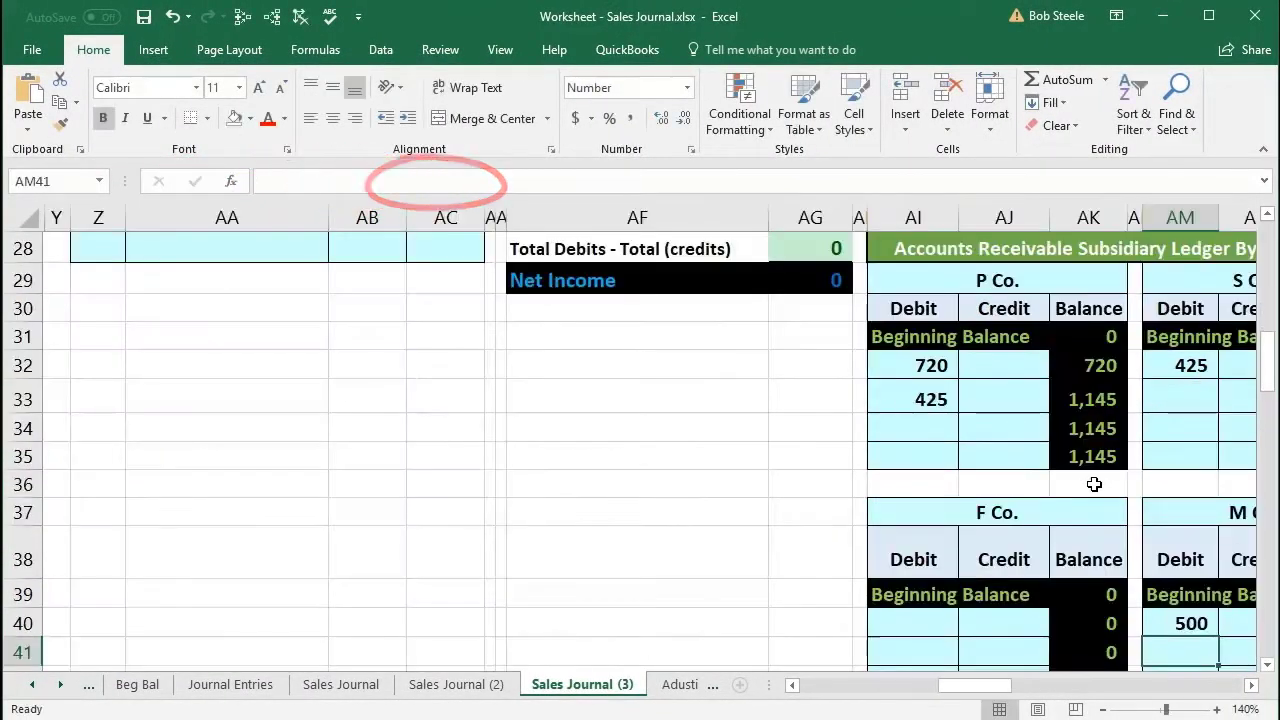
- Examine M Co.'s ledger balances and the formula in its first debit cell
key(Right)
key(Right)
key(Right)
key(Right)
key(Right)
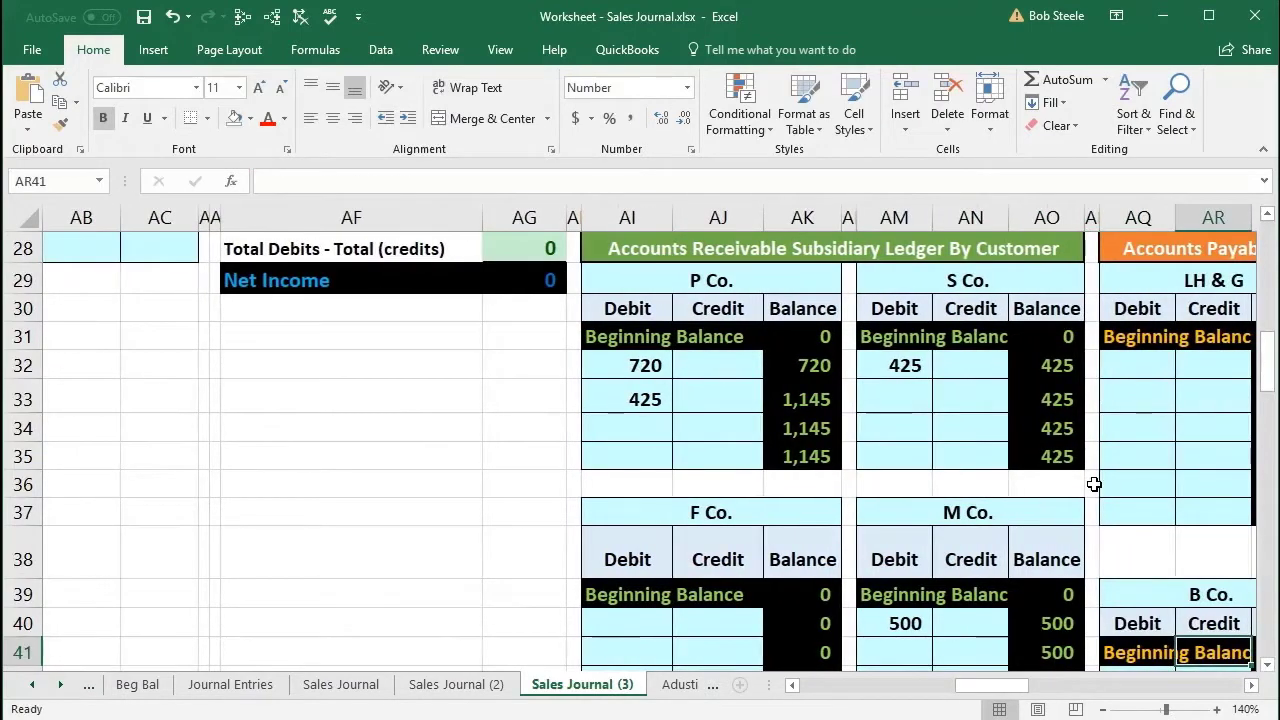
scroll(1094, 484, down, 1)
click(890, 535)
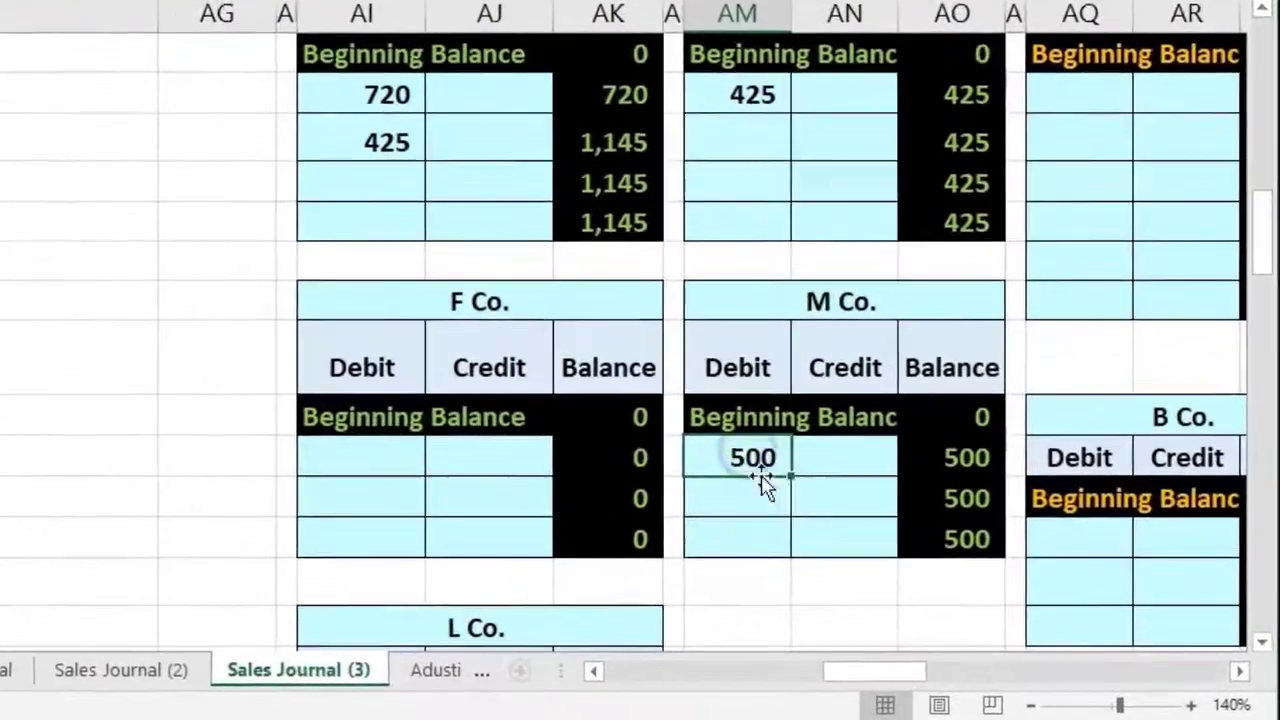
double_click(758, 470)
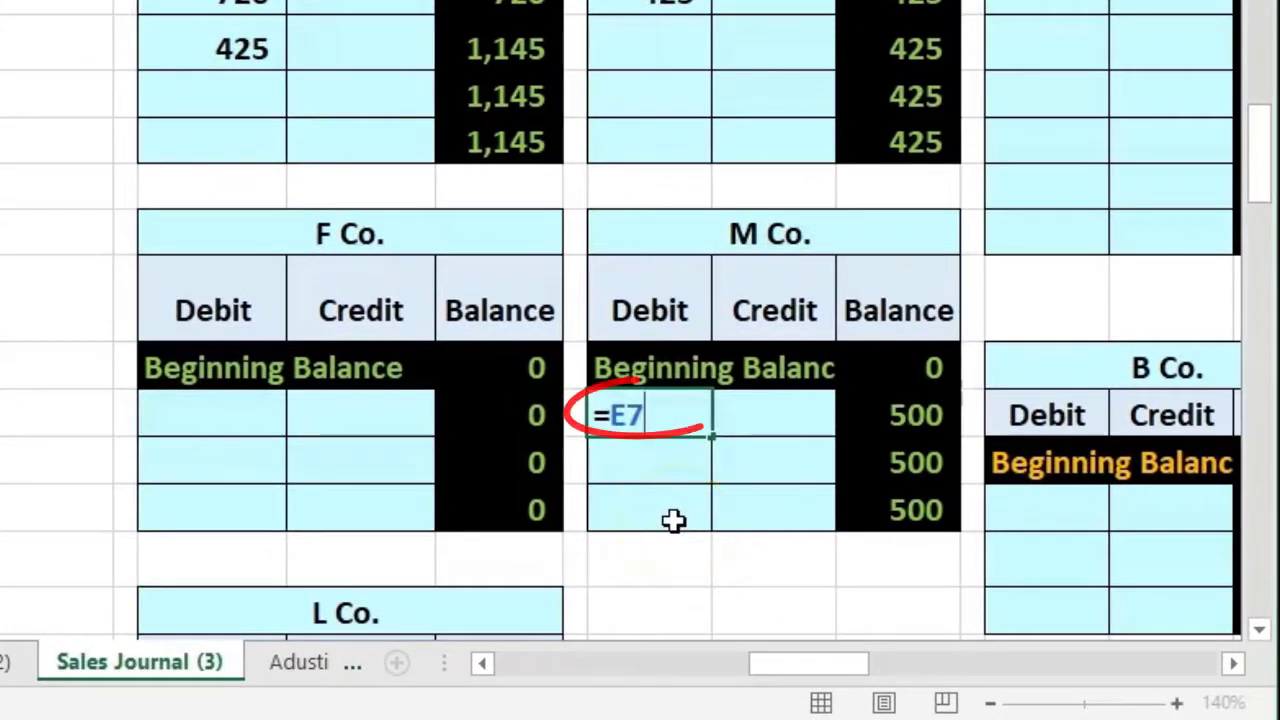
key(Return)
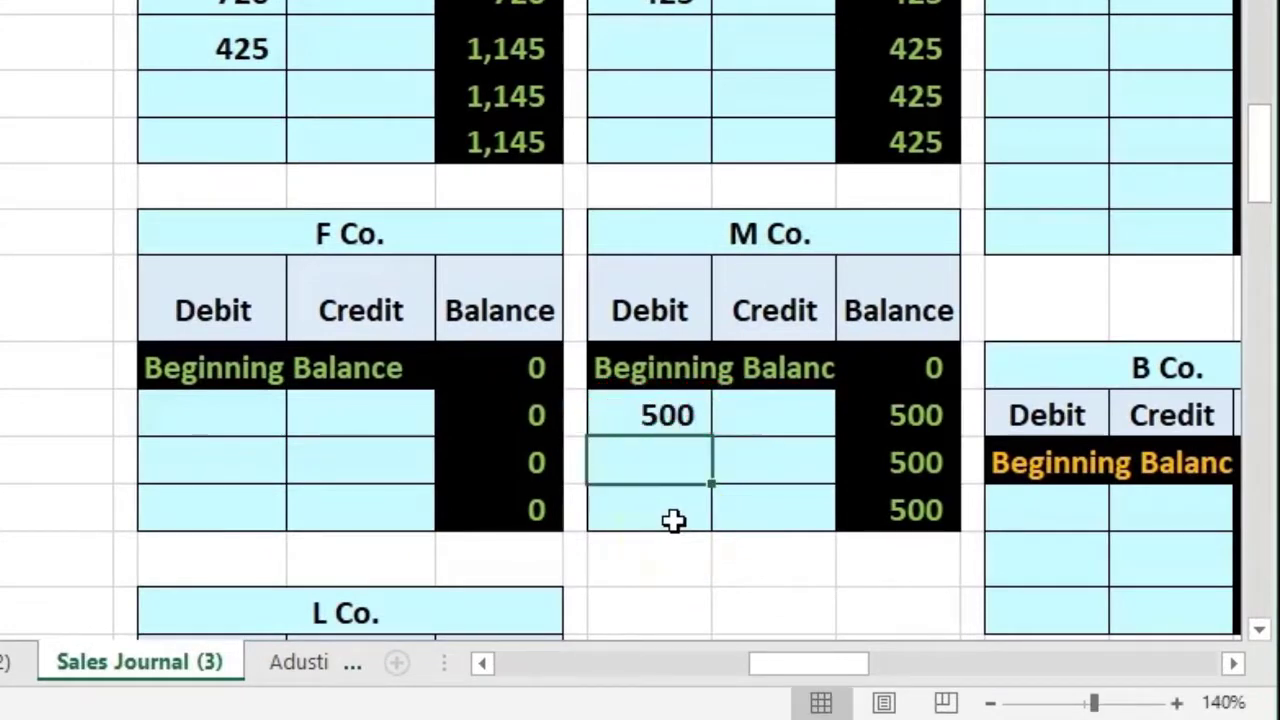
- Compare the total of the accounts receivable subsidiary ledger by customer with the Accounts Receivable balance in the trial balance
scroll(673, 520, down, 3)
click(916, 474)
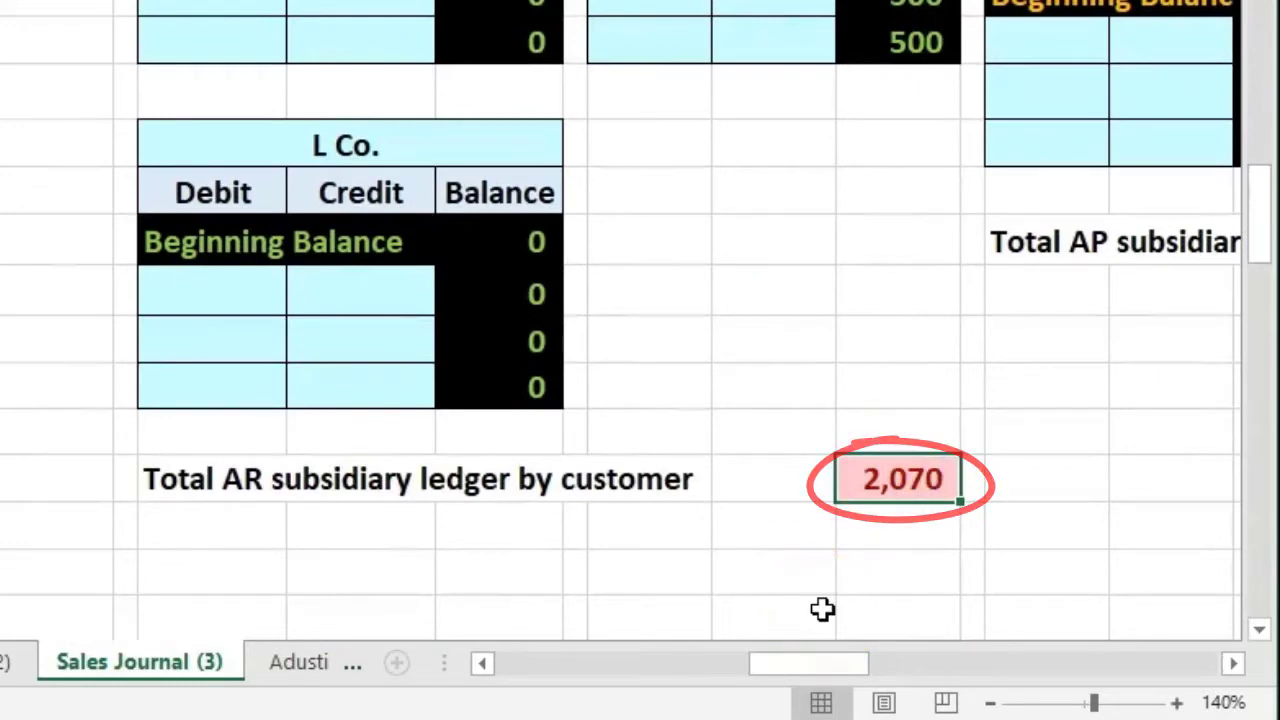
drag(865, 660, 711, 663)
scroll(54, 417, up, 5)
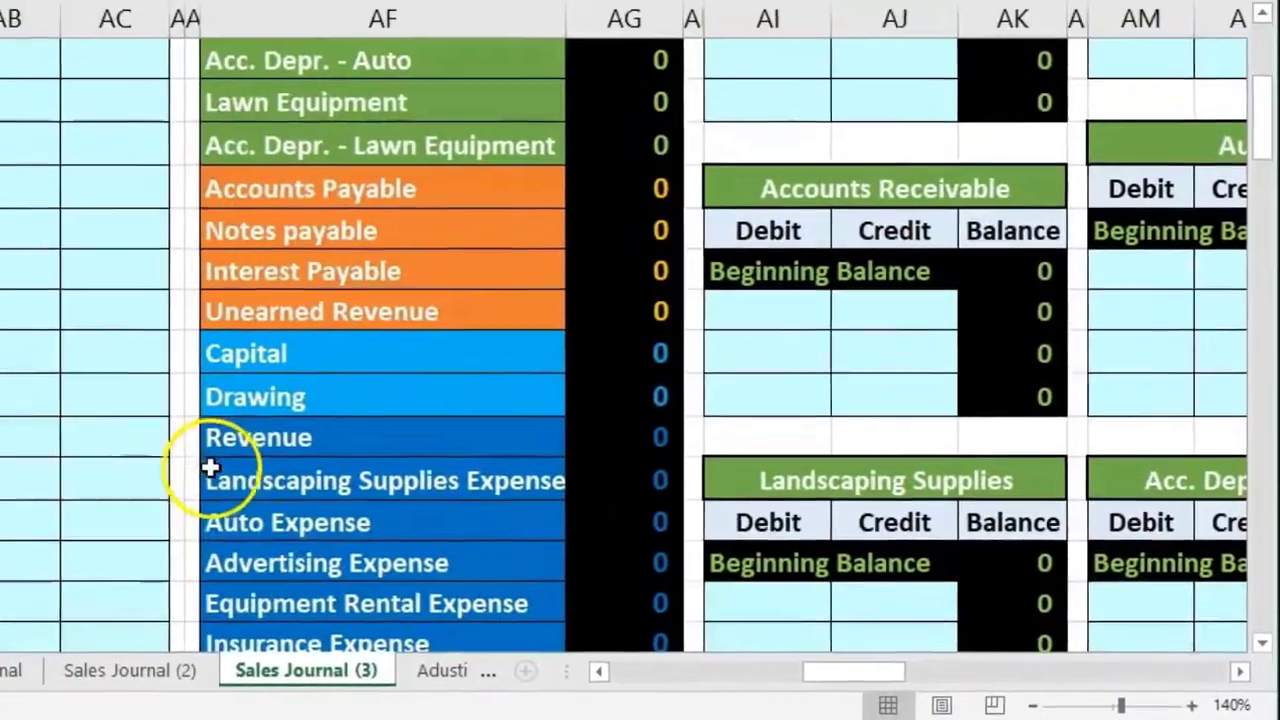
scroll(210, 467, up, 2)
click(668, 230)
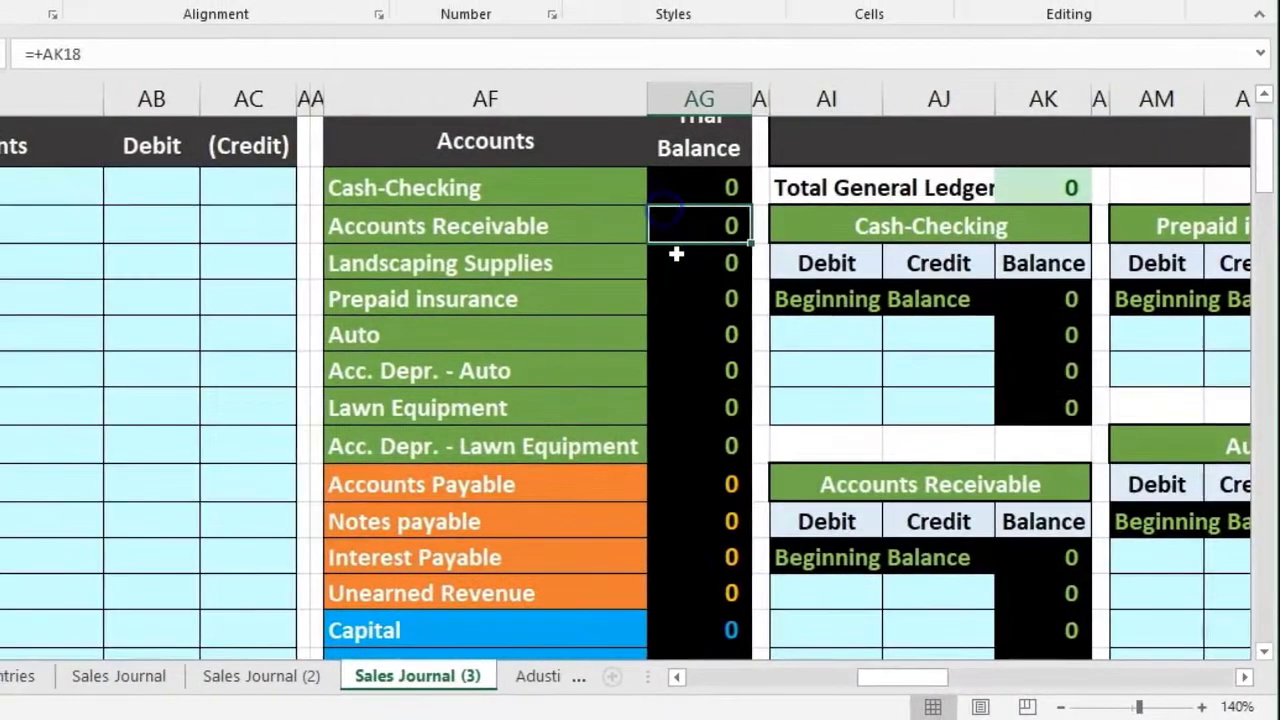
scroll(676, 254, up, 2)
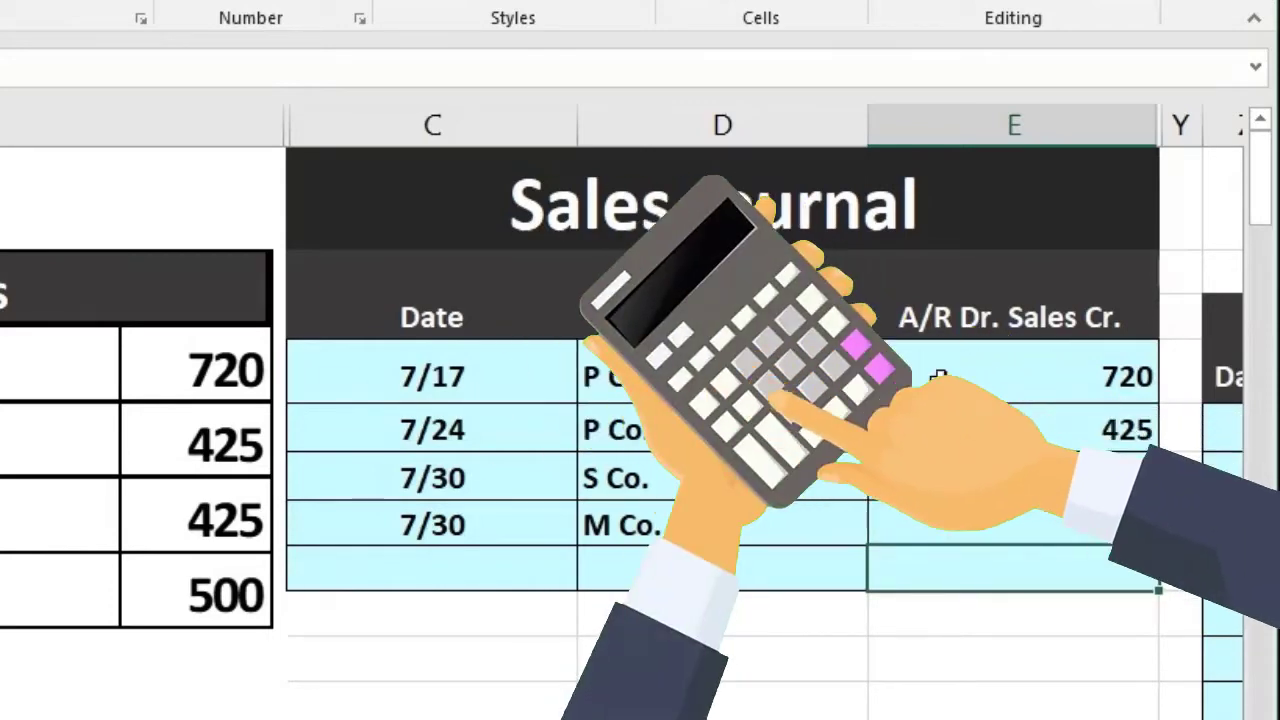
- Total the A/R Dr. Sales Cr. column of the Sales Journal in E8 with a SUM of E4:E7
text(=)
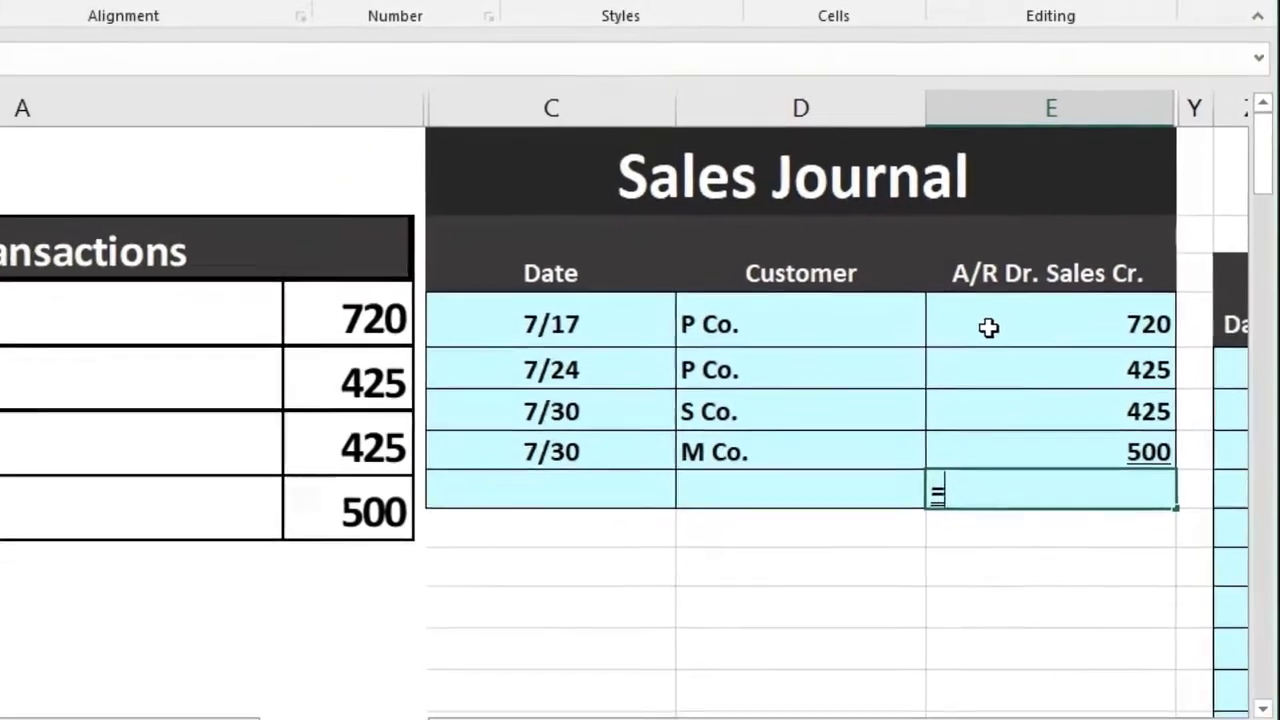
text(sum)
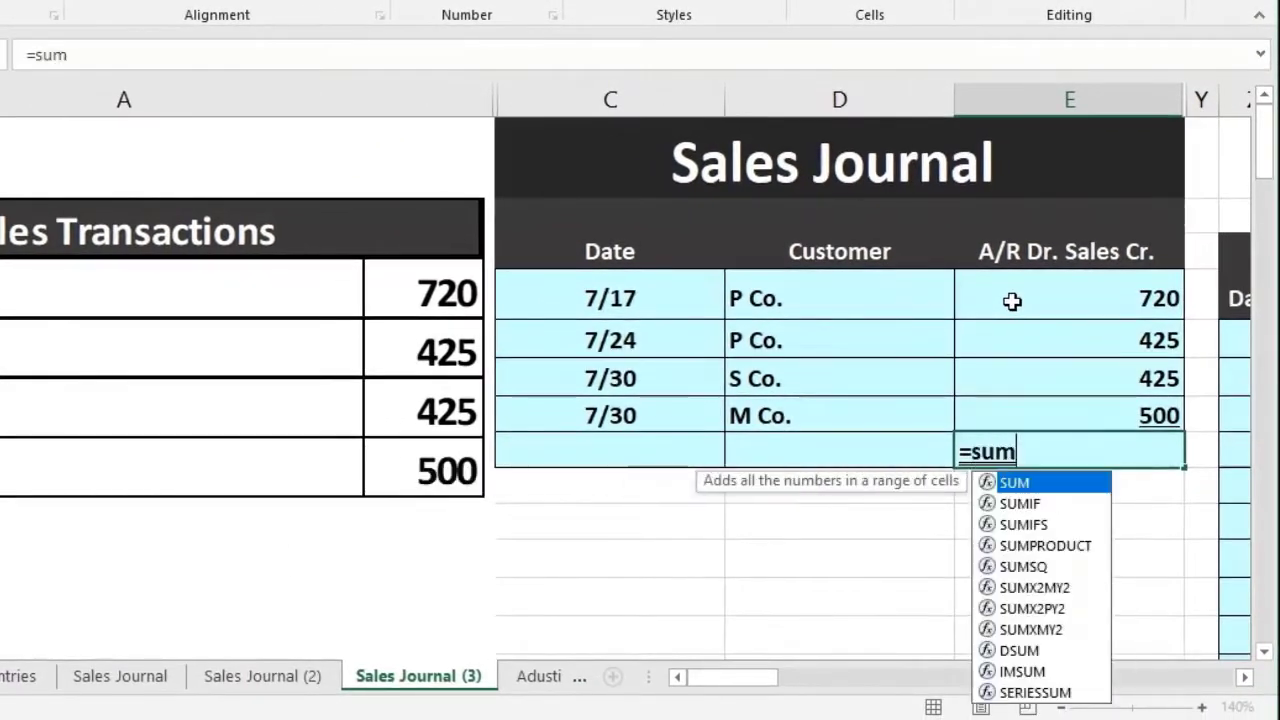
double_click(1008, 486)
drag(1041, 306, 1033, 336)
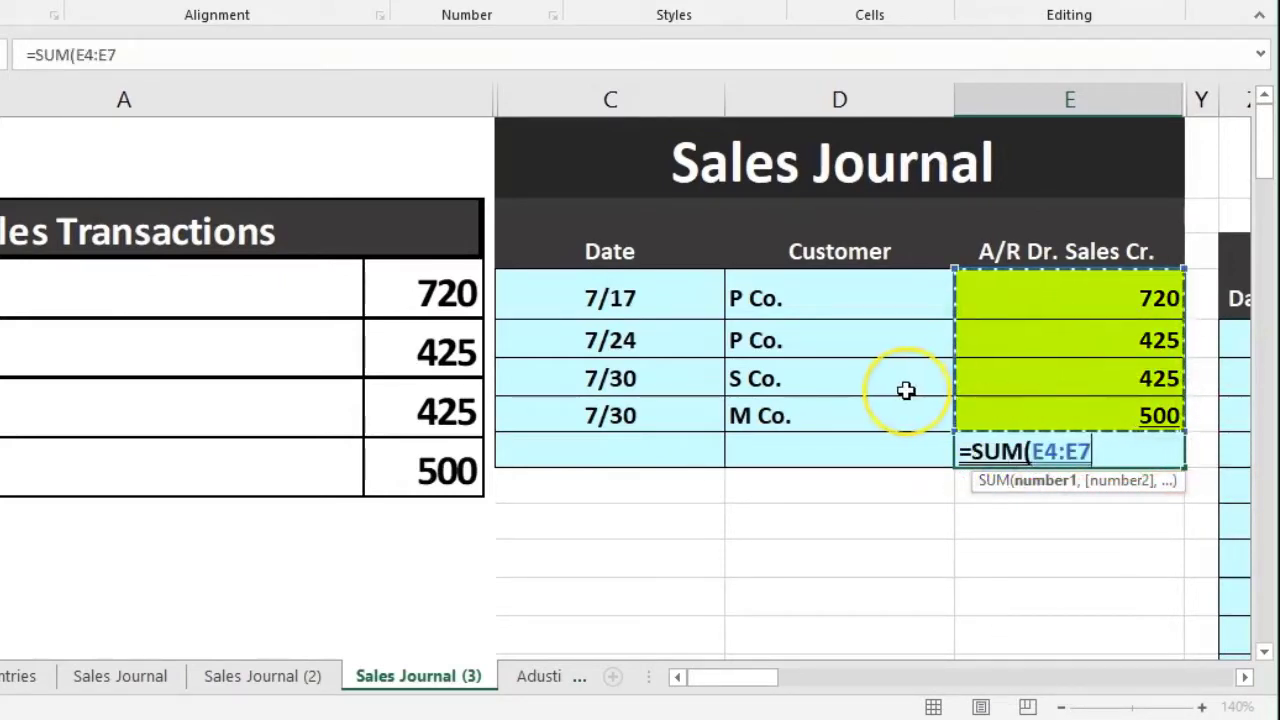
key(Return)
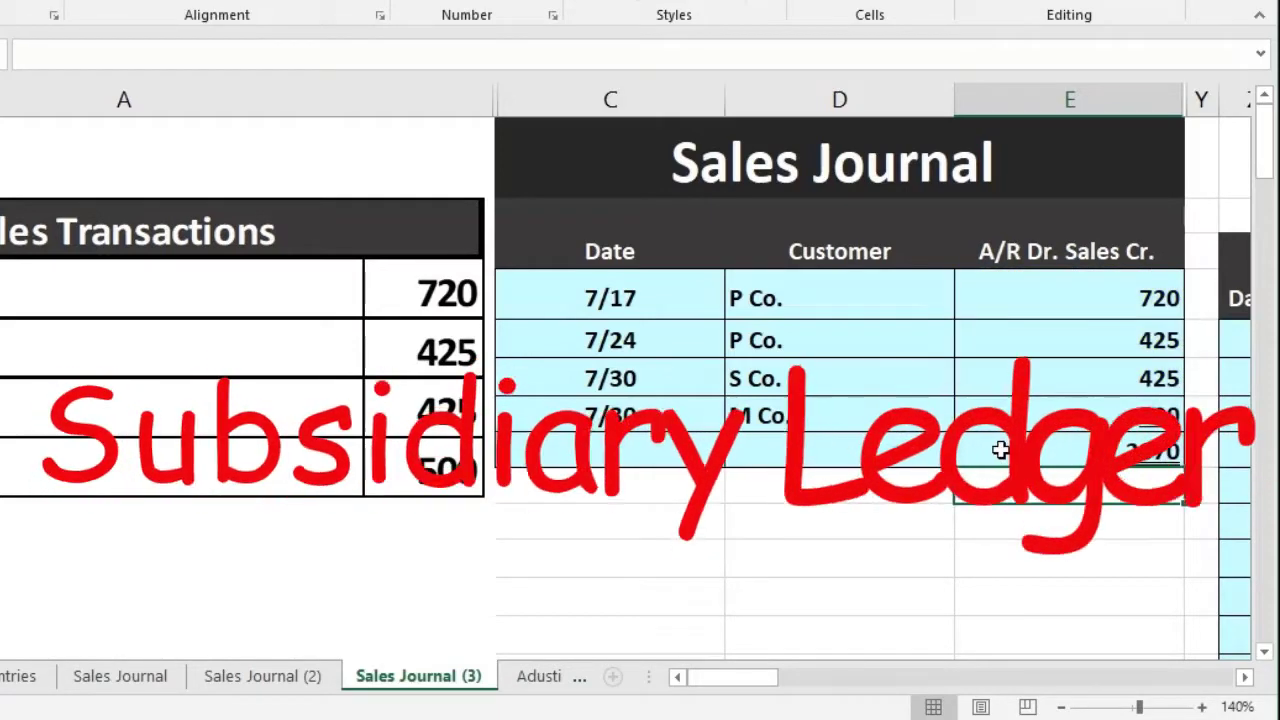
- Review the dates and amounts of the individual sales entries in the Sales Journal
click(640, 460)
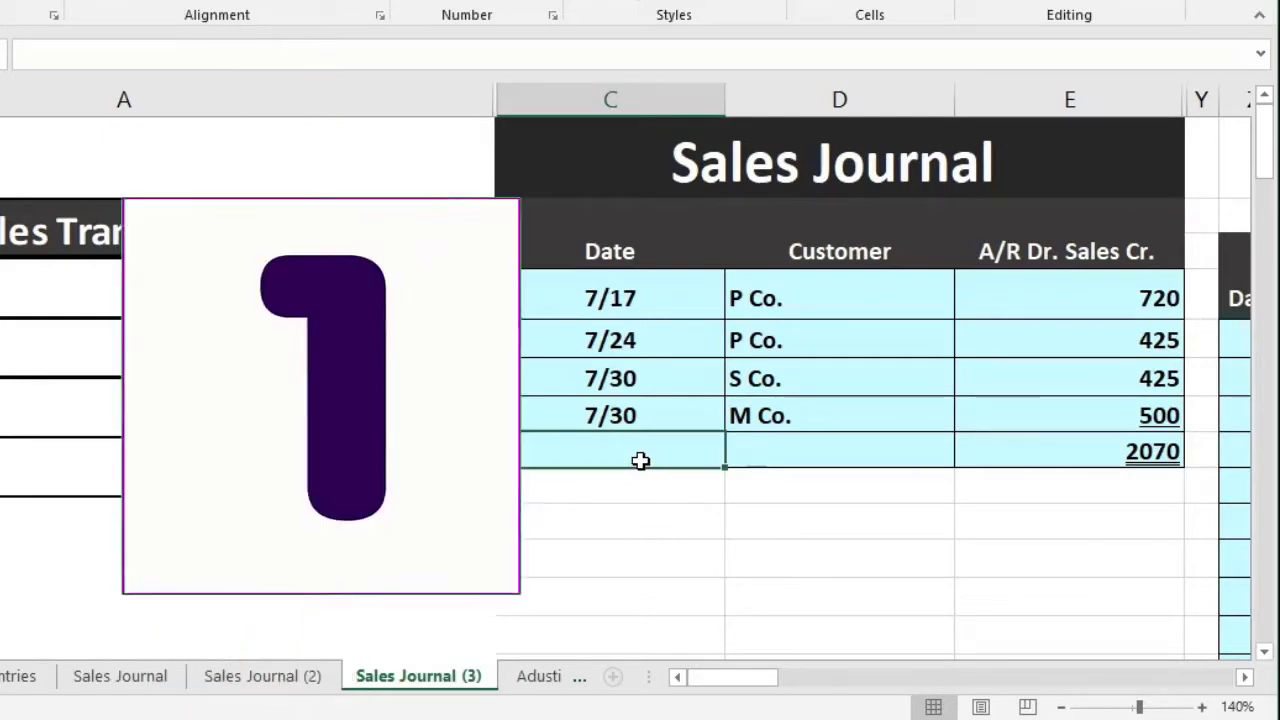
click(617, 297)
key(Return)
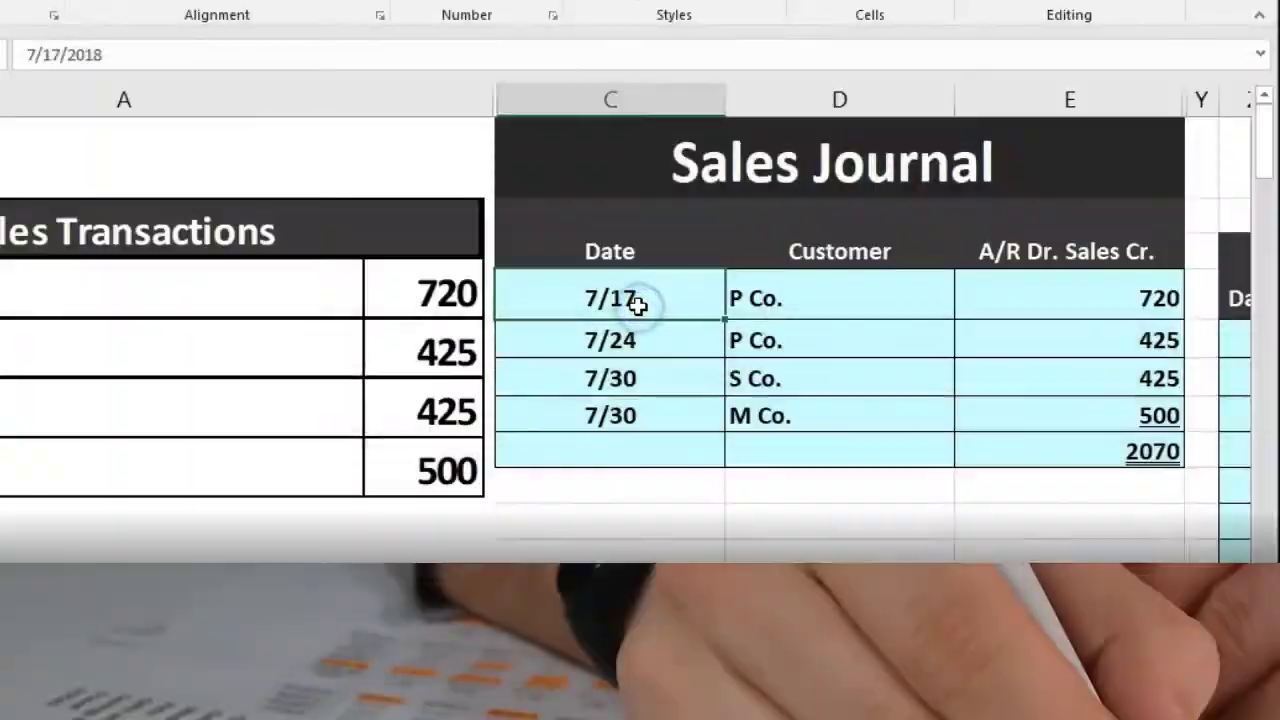
key(Down)
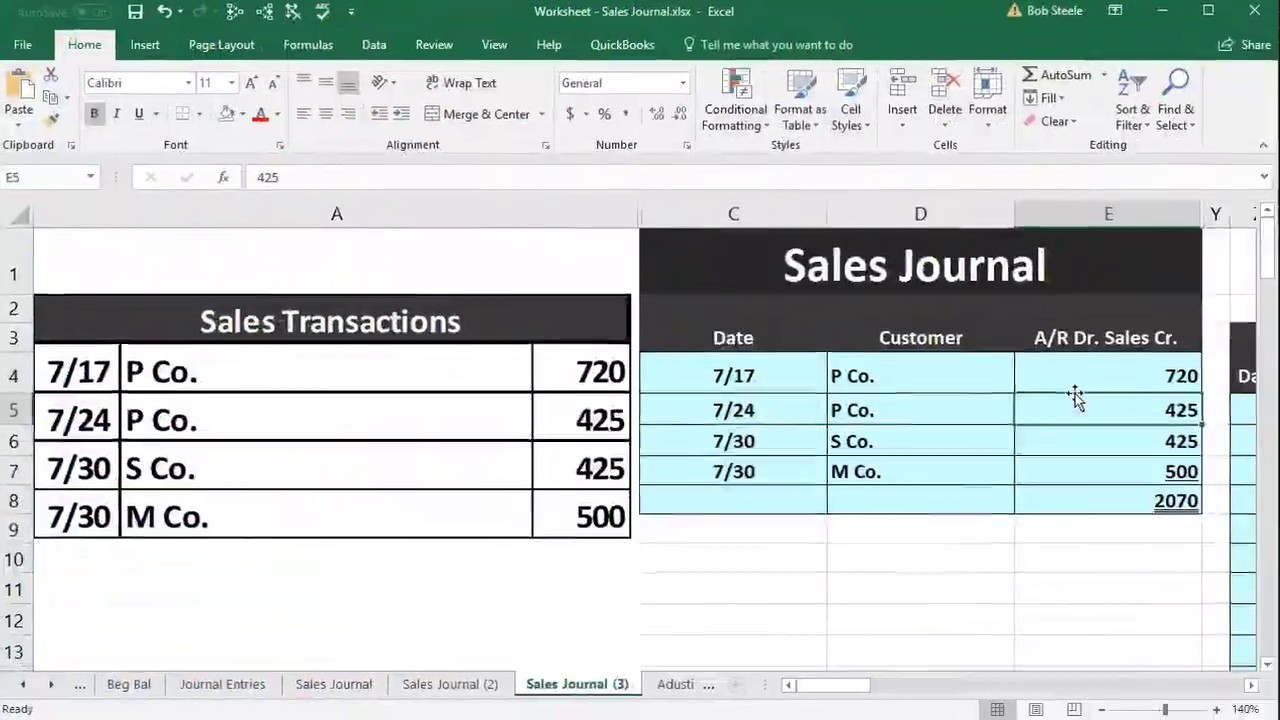
key(Down)
key(Down)
key(Down)
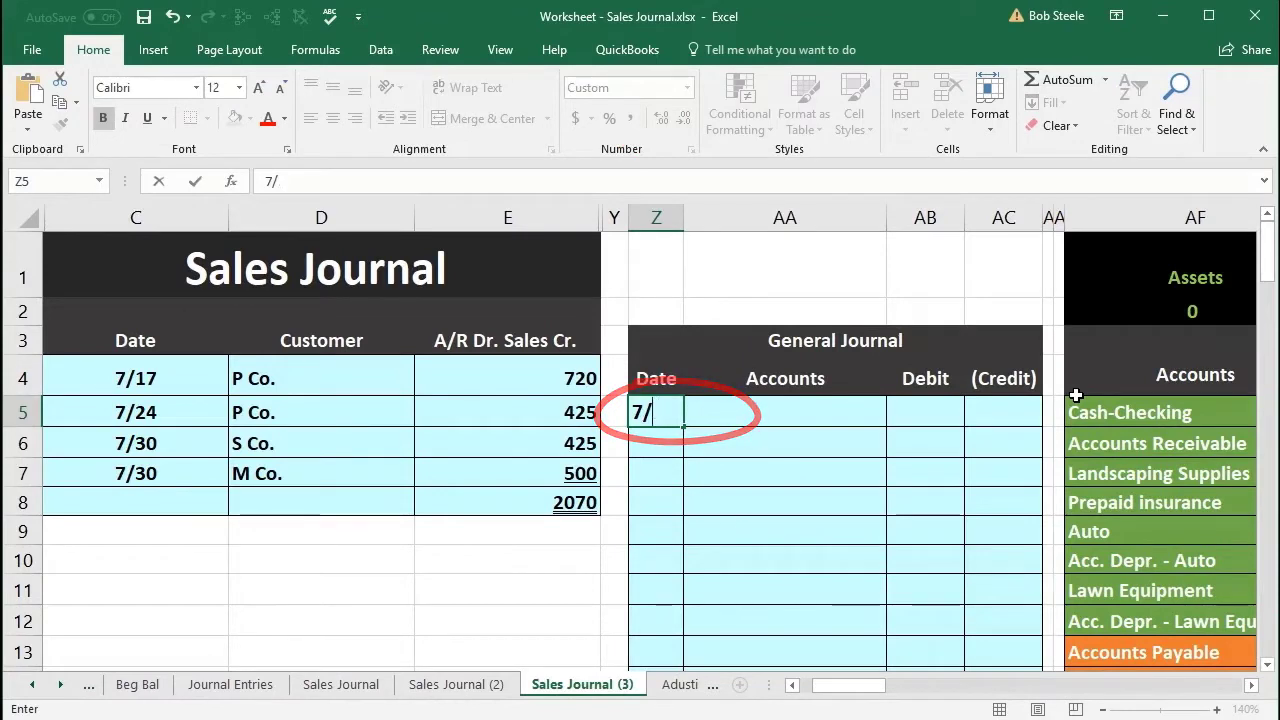
- Enter date 7/30 in the first General Journal row and copy Accounts Receivable from the trial balance accounts beside it as values only
key(Tab)
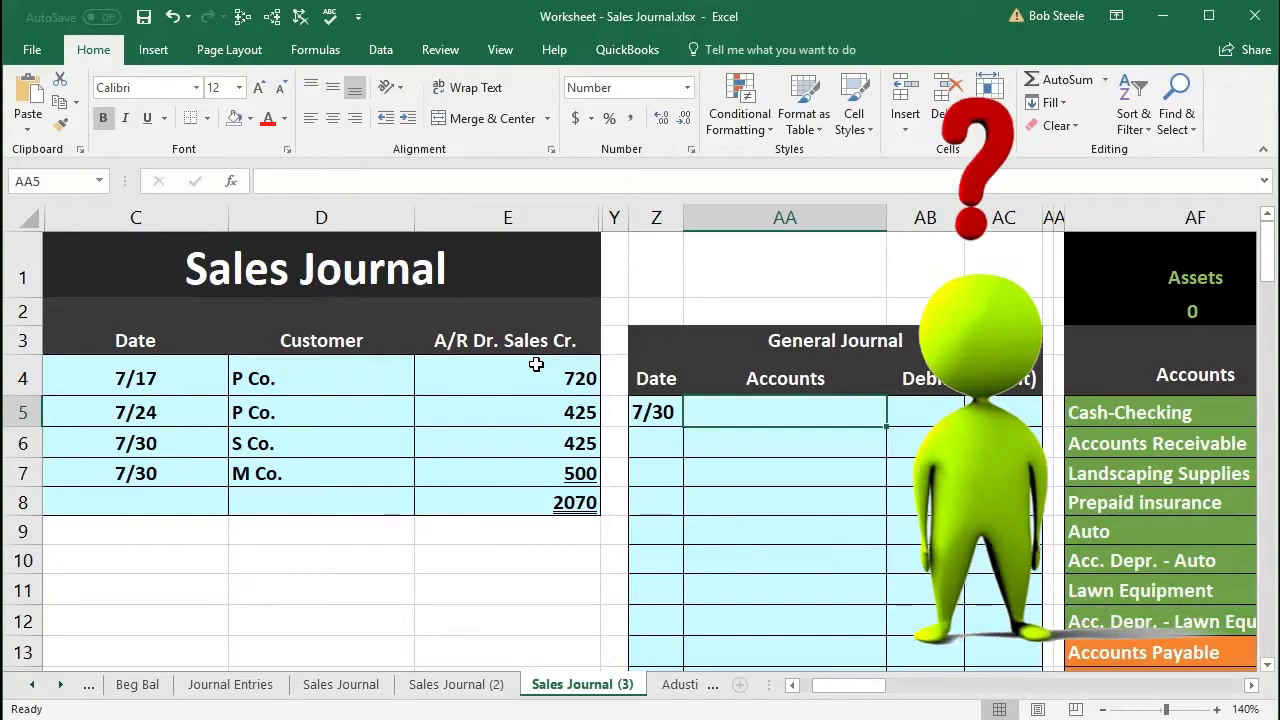
click(1251, 684)
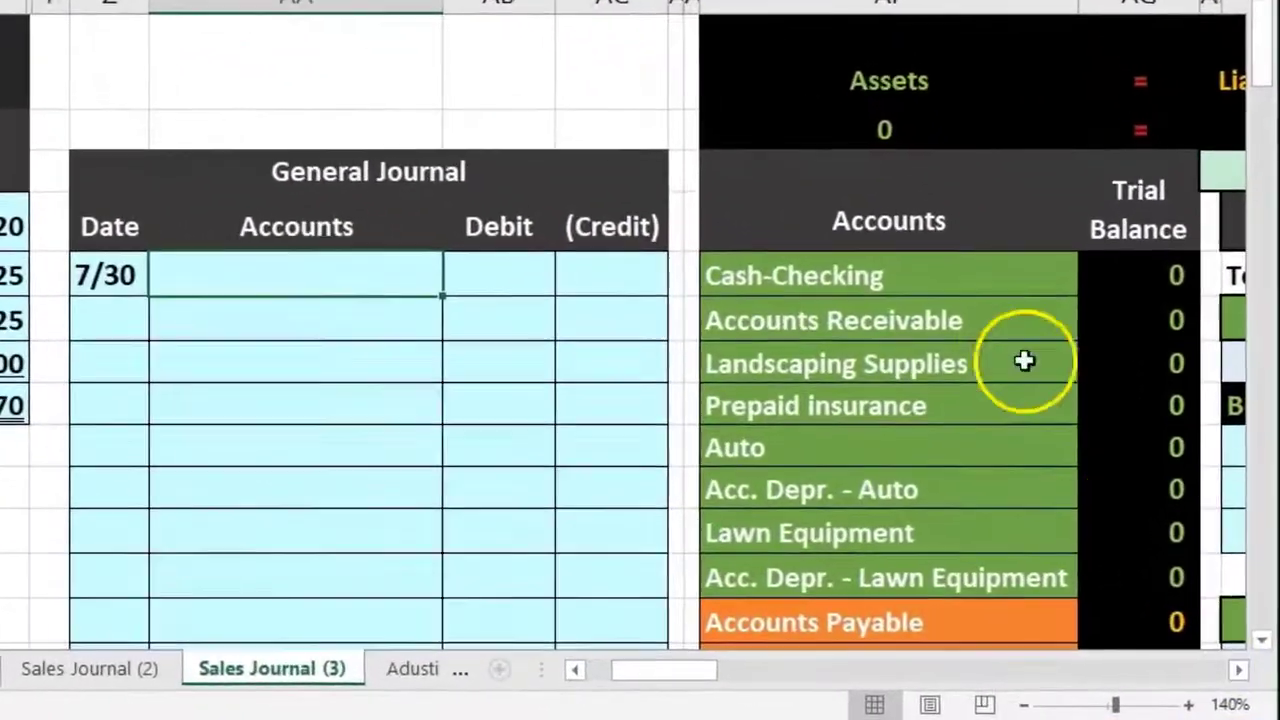
click(994, 320)
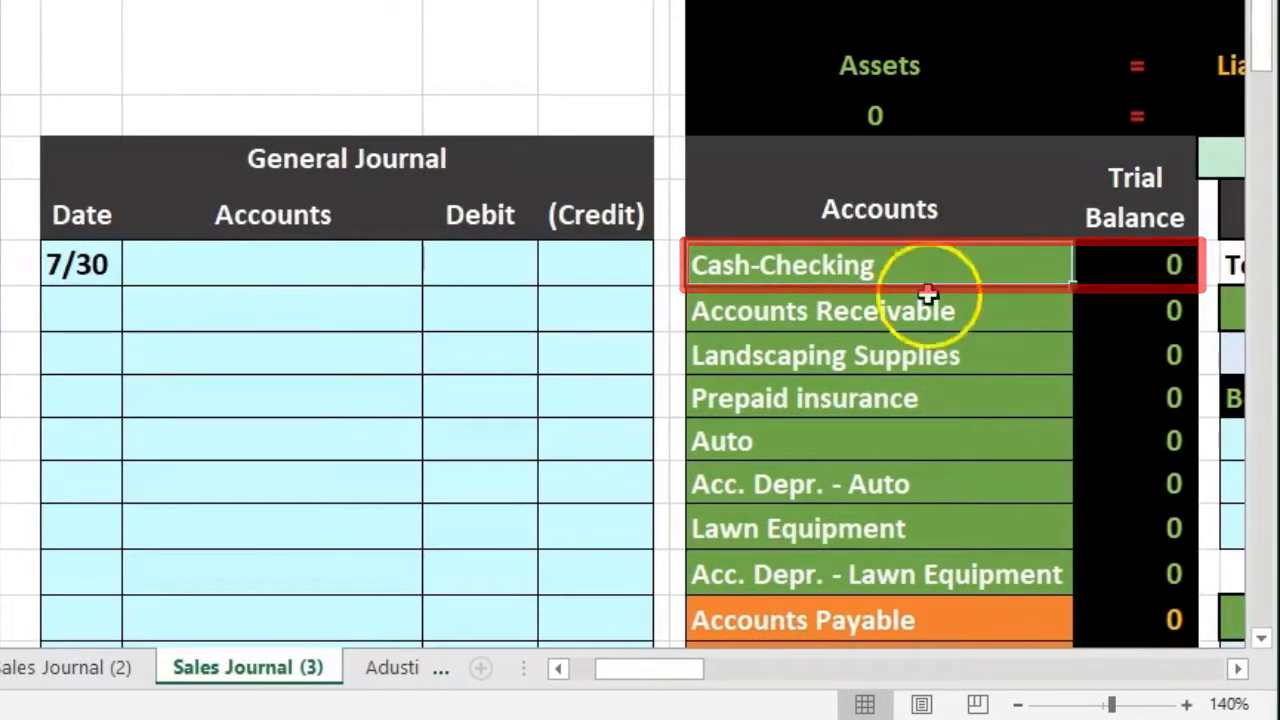
click(921, 314)
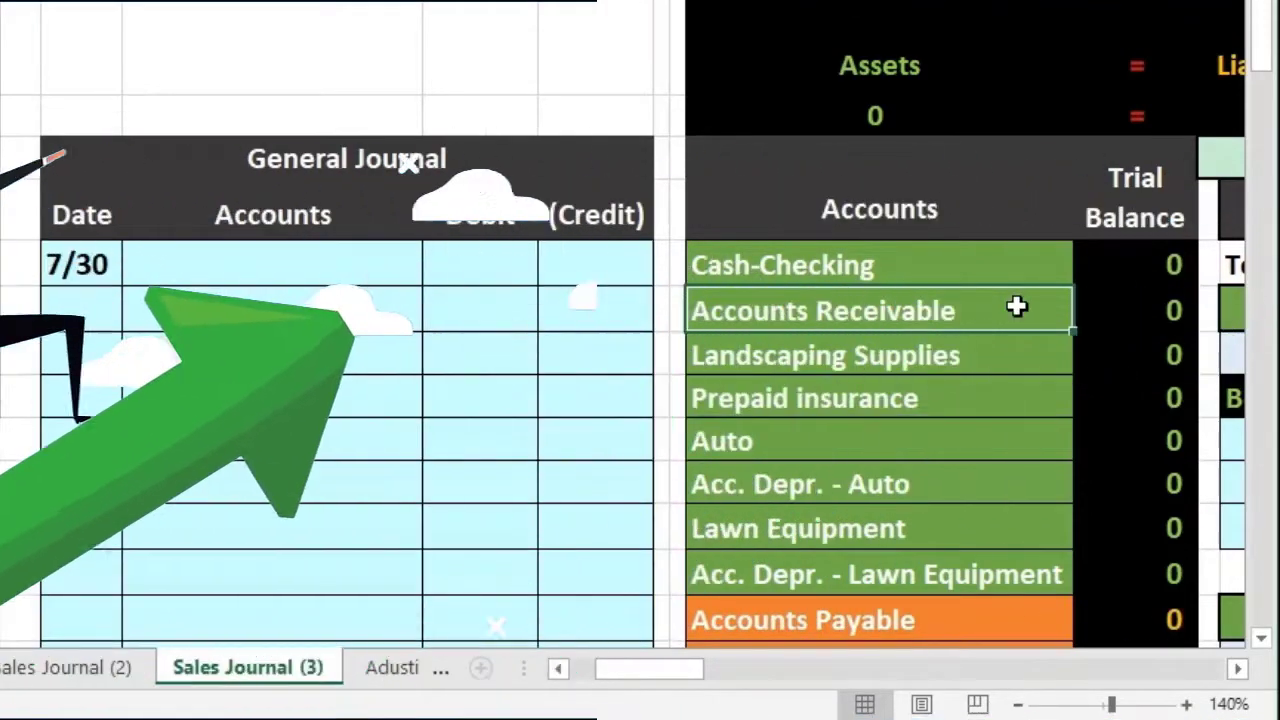
right_click(1017, 305)
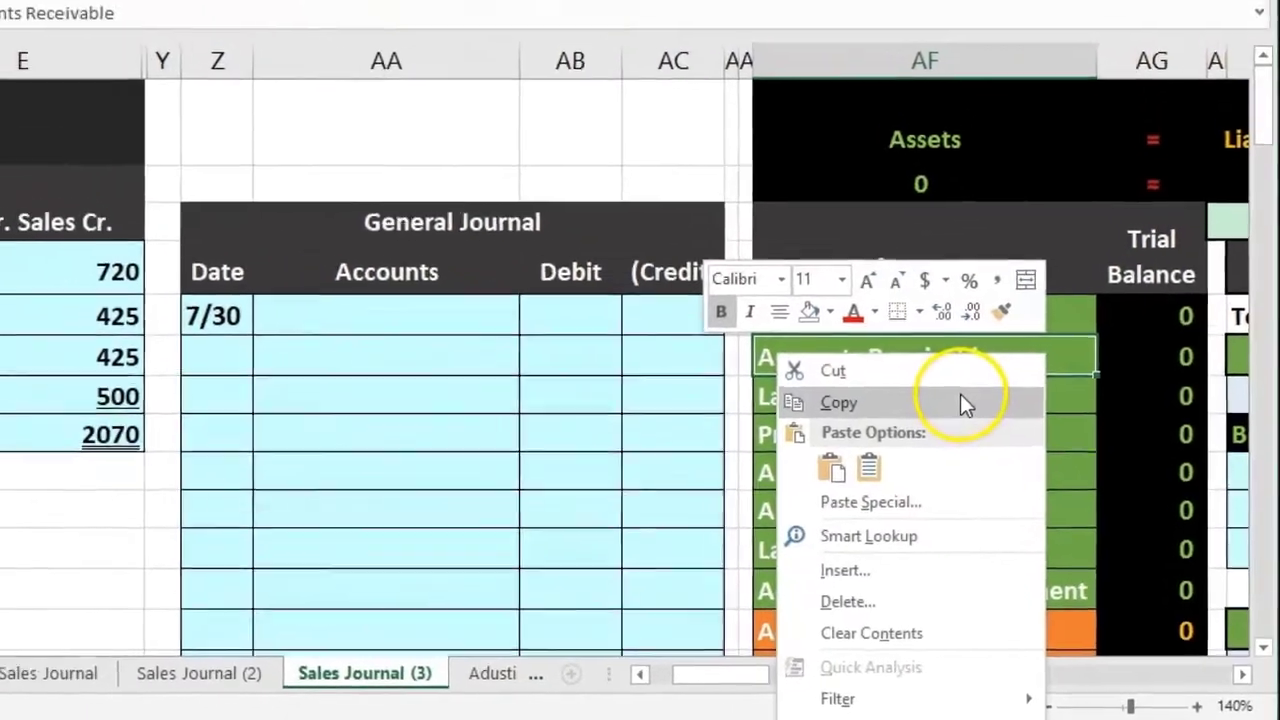
click(930, 372)
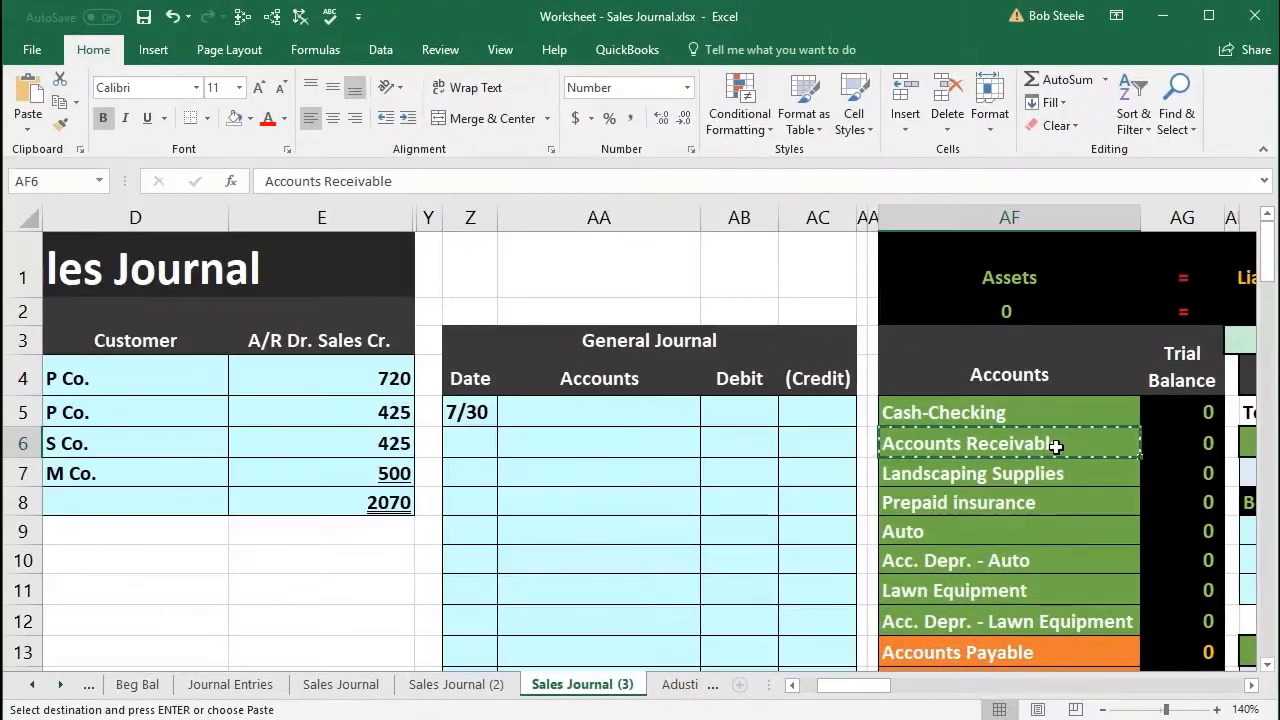
click(594, 422)
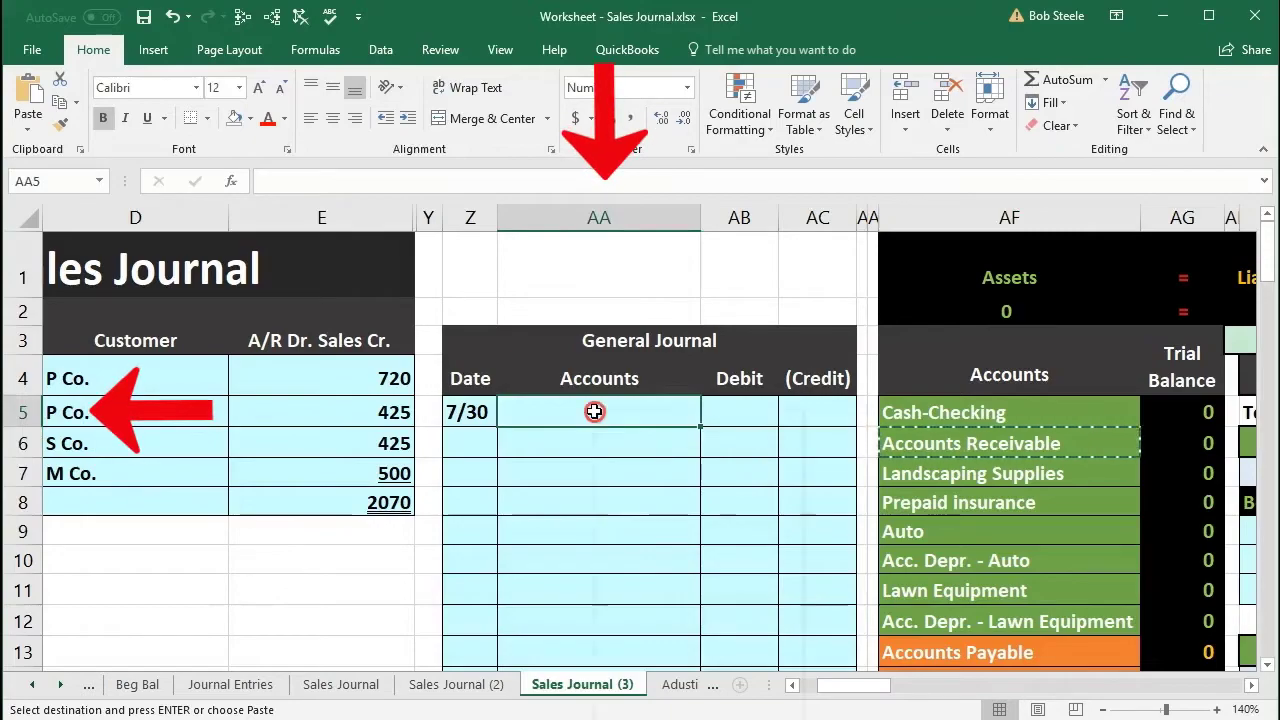
right_click(594, 412)
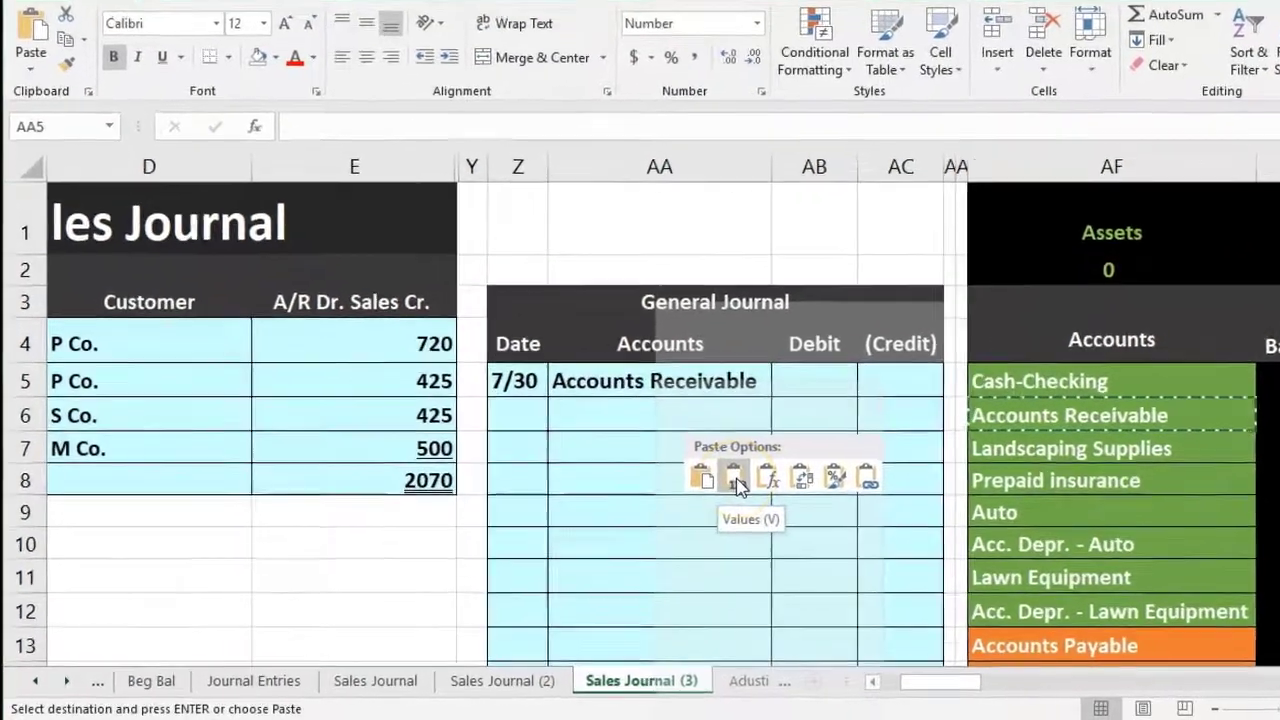
click(667, 502)
- Set the Accounts Receivable debit in the General Journal to 2,070 and the credit one row below to (2,070)
click(1007, 299)
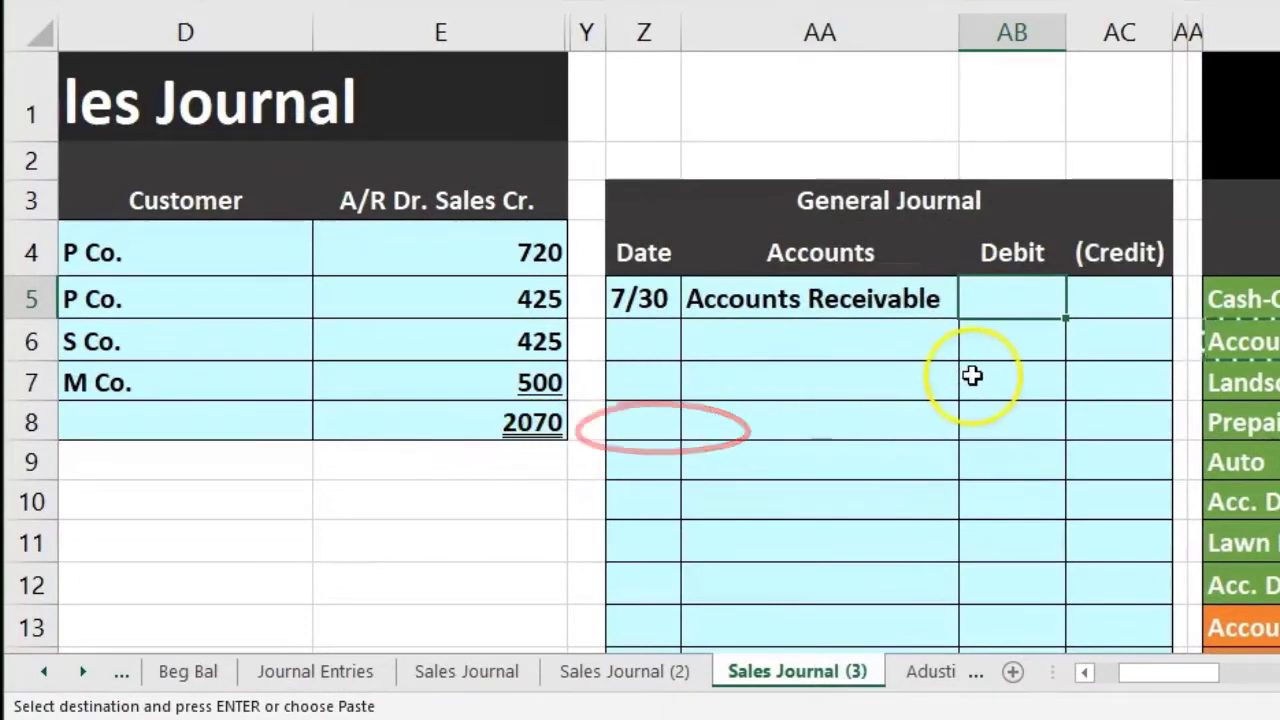
text(2070)
key(Return)
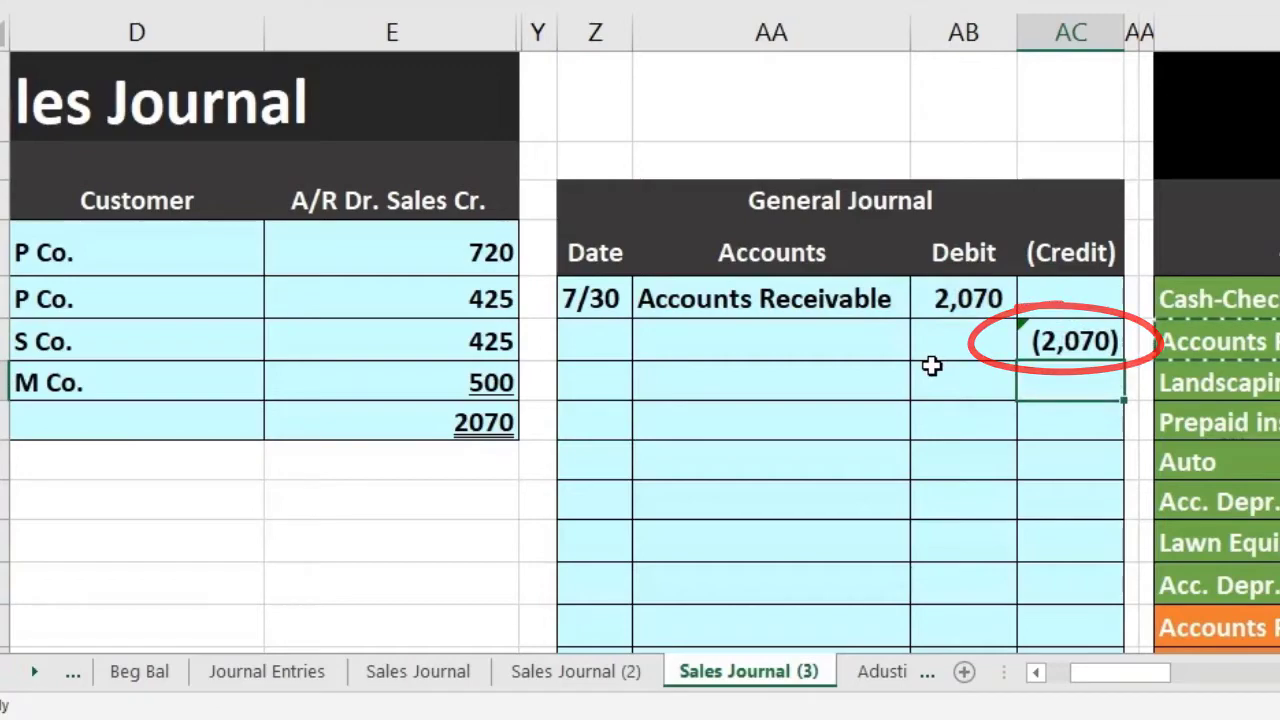
- Copy Revenue from the trial balance accounts into the credit row of the 7/30 General Journal entry as values only and indent it
click(844, 350)
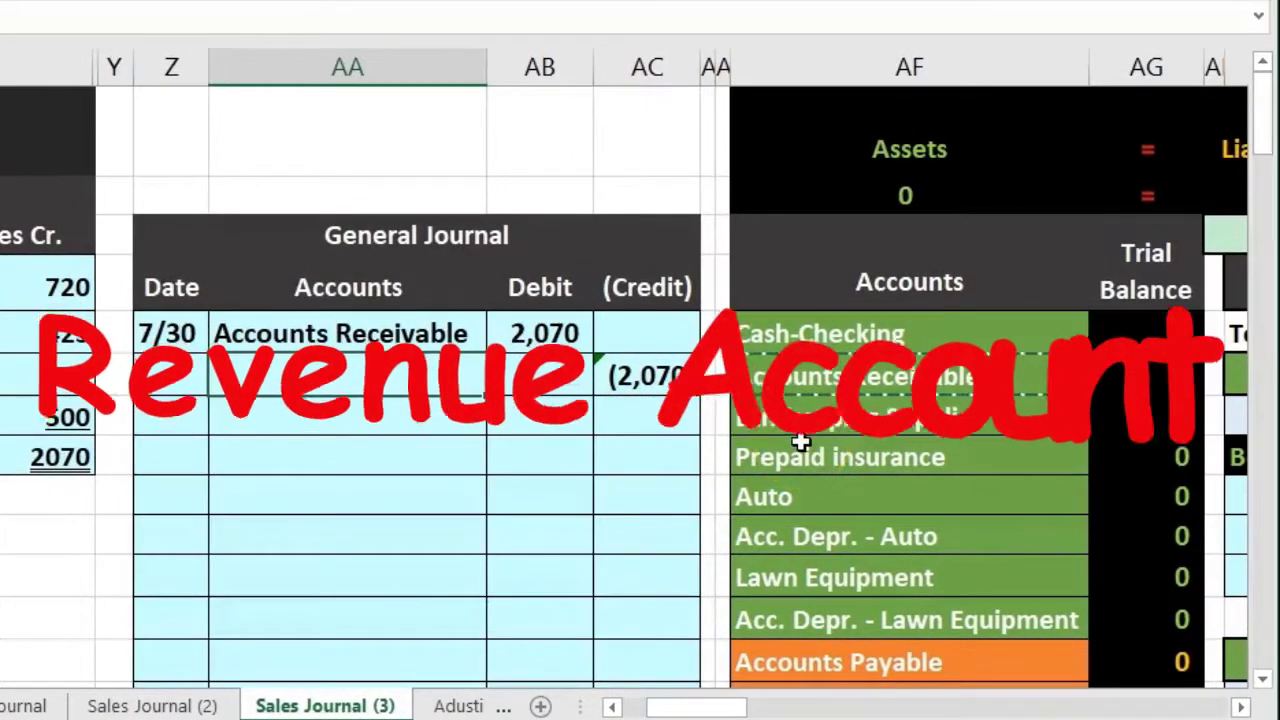
click(811, 441)
scroll(801, 441, down, 3)
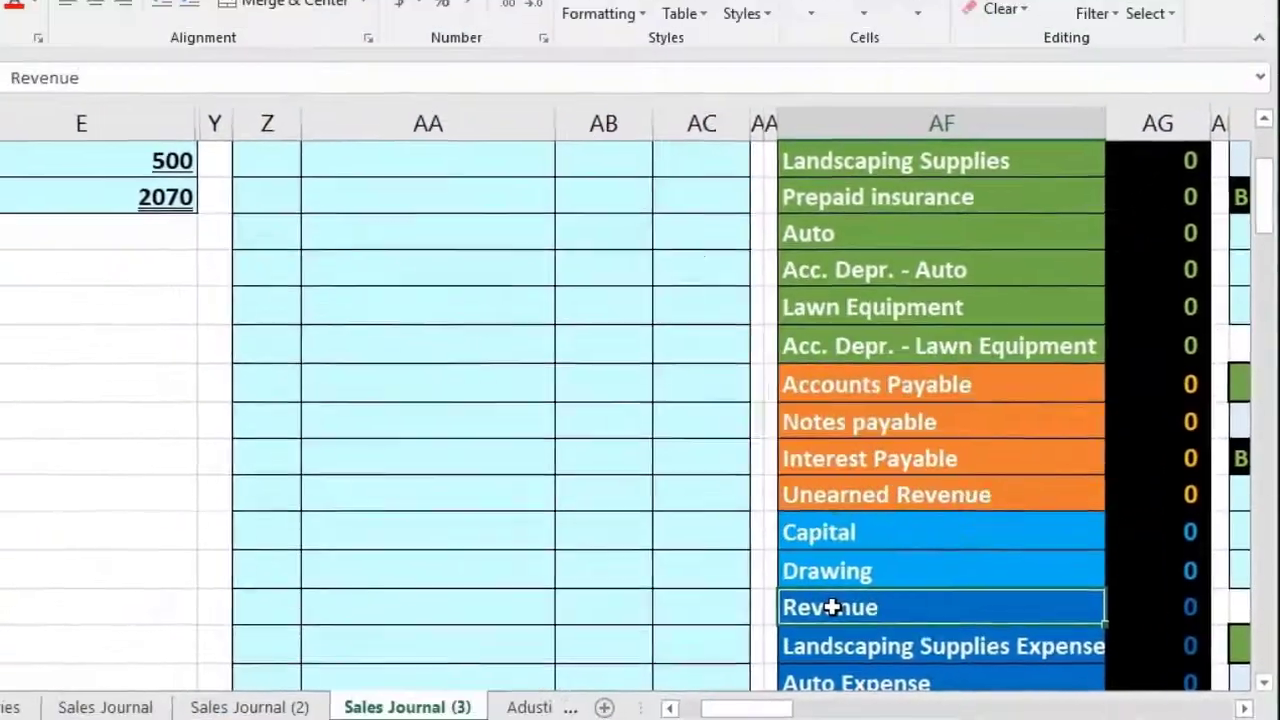
right_click(530, 515)
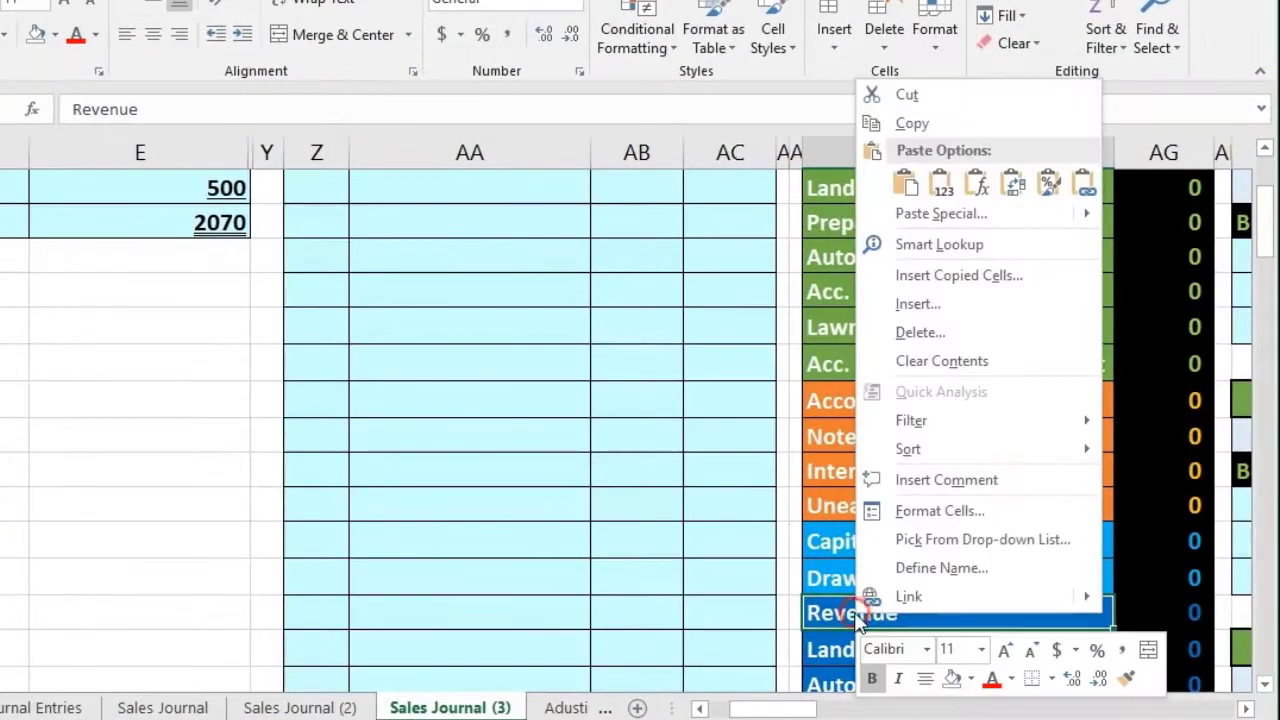
click(905, 126)
scroll(543, 600, up, 2)
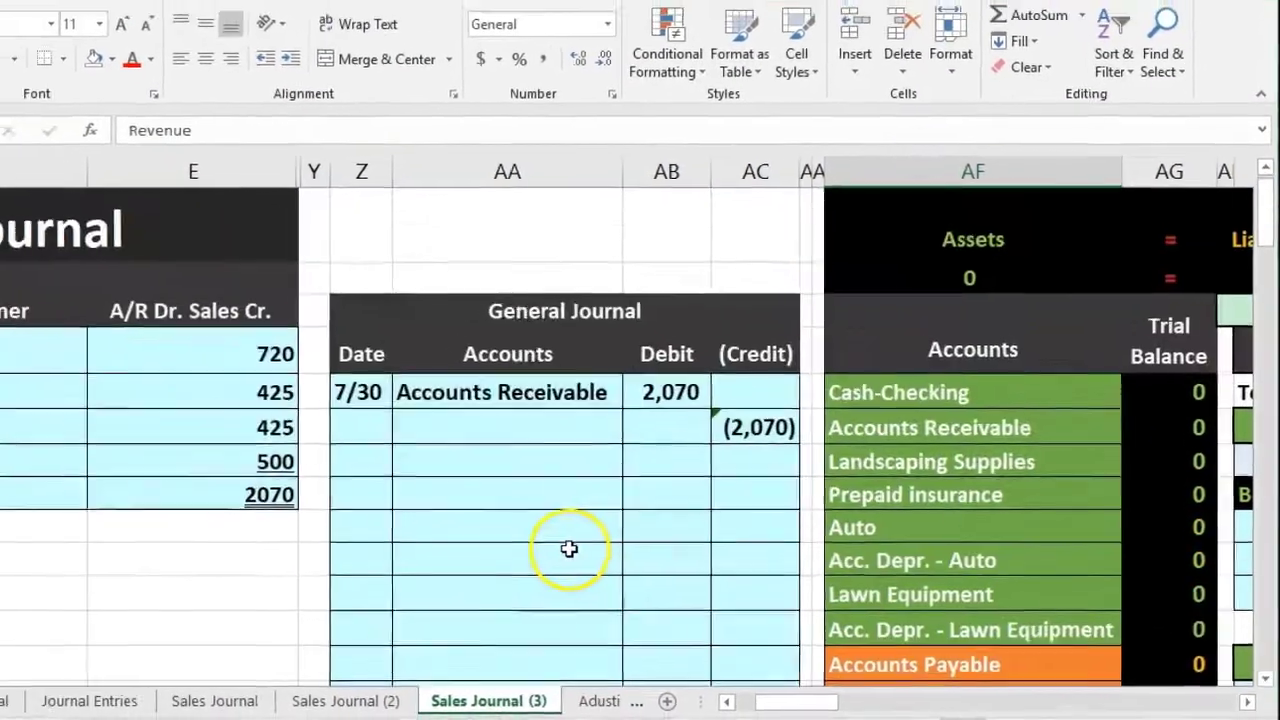
click(434, 420)
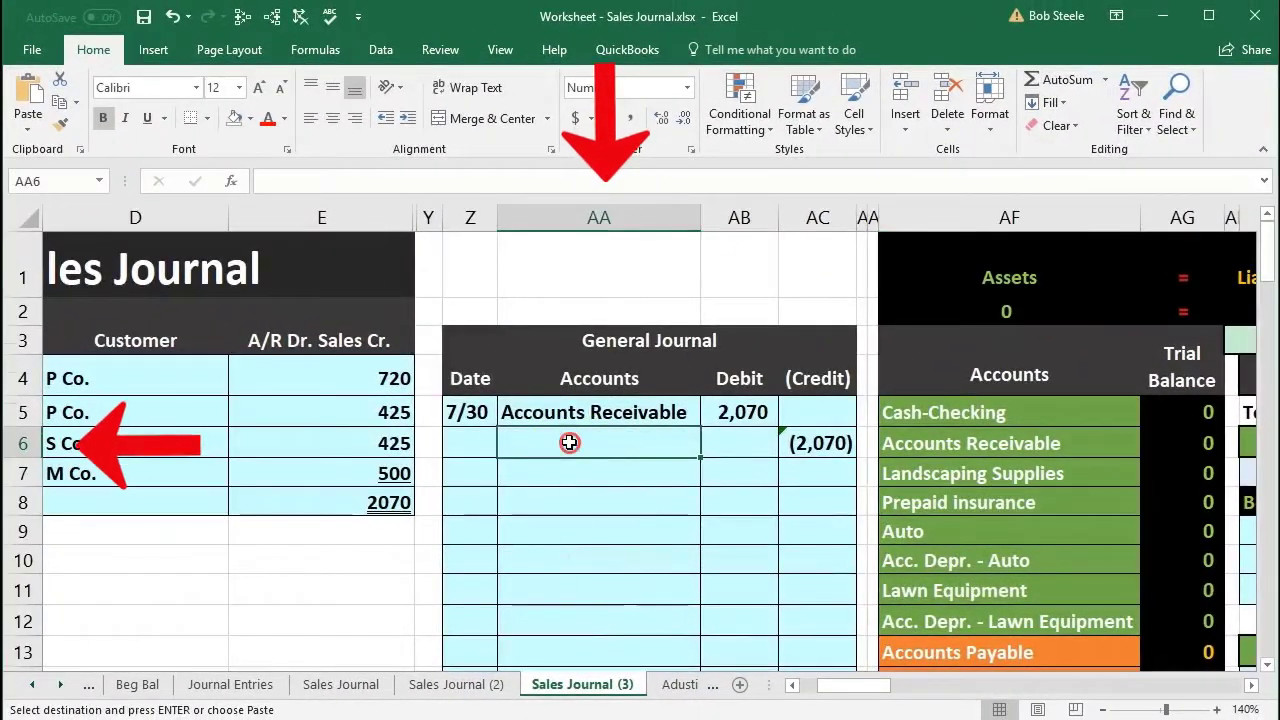
right_click(569, 443)
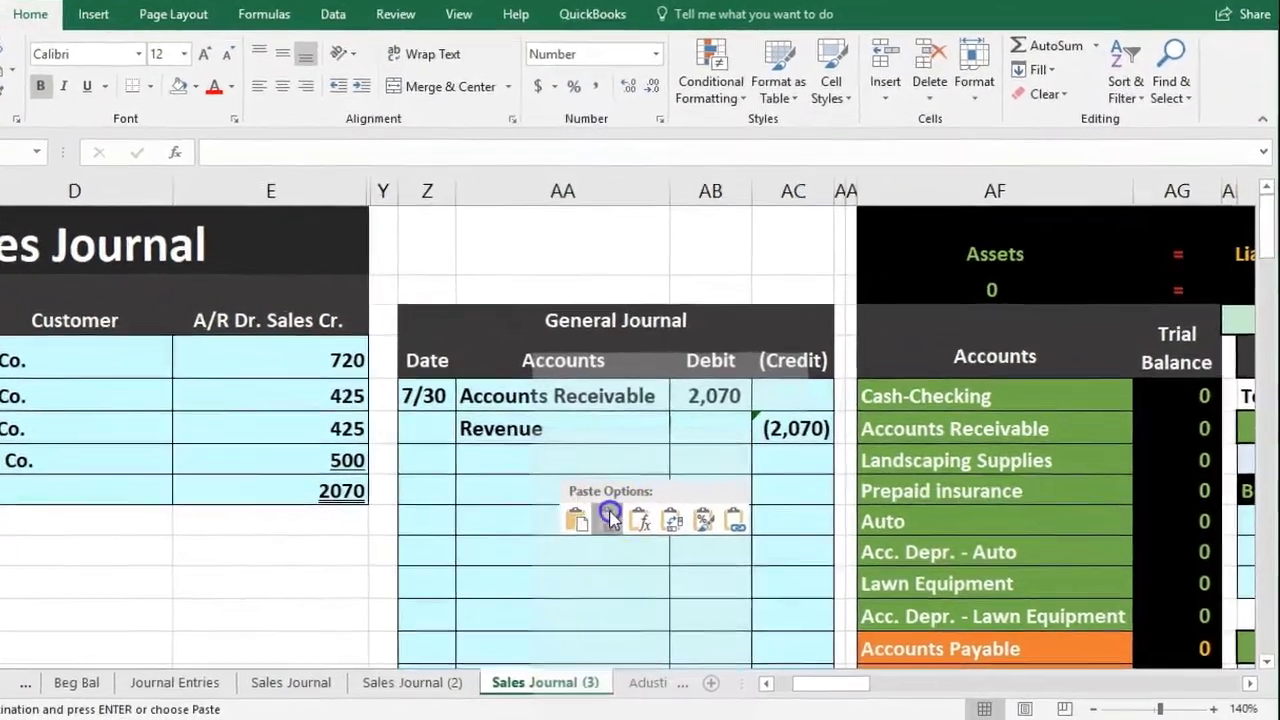
click(643, 527)
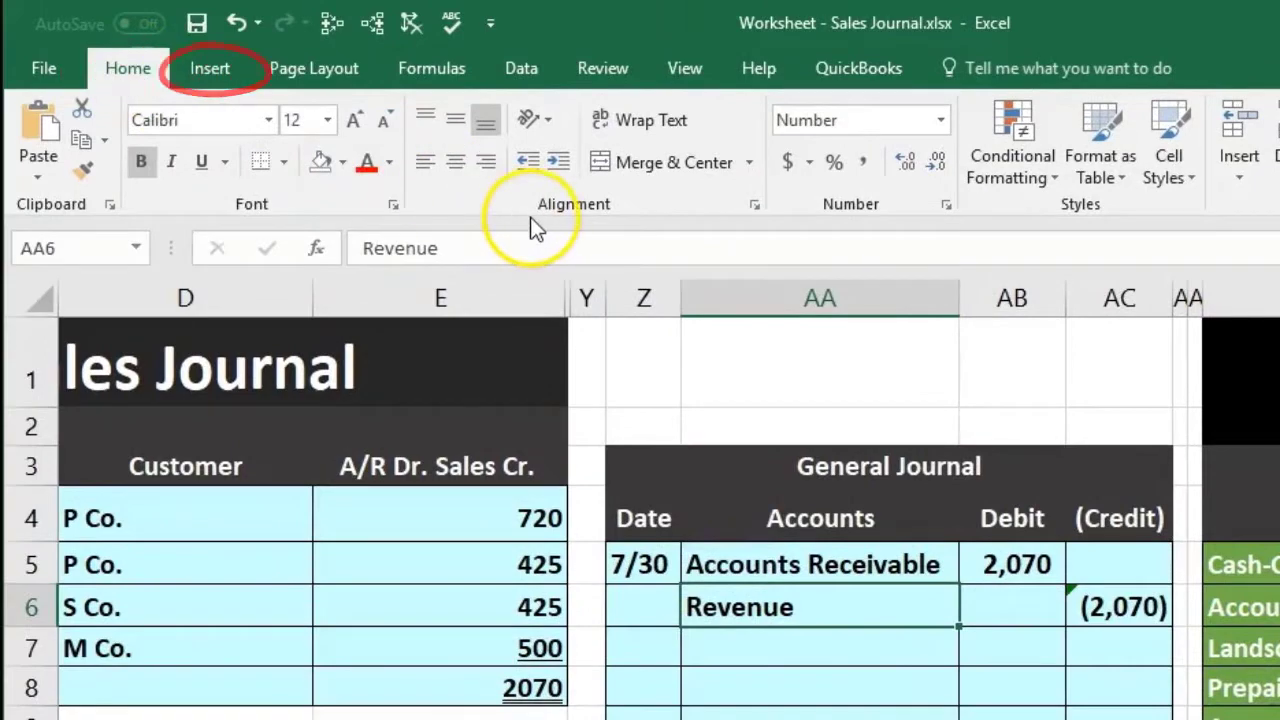
click(555, 163)
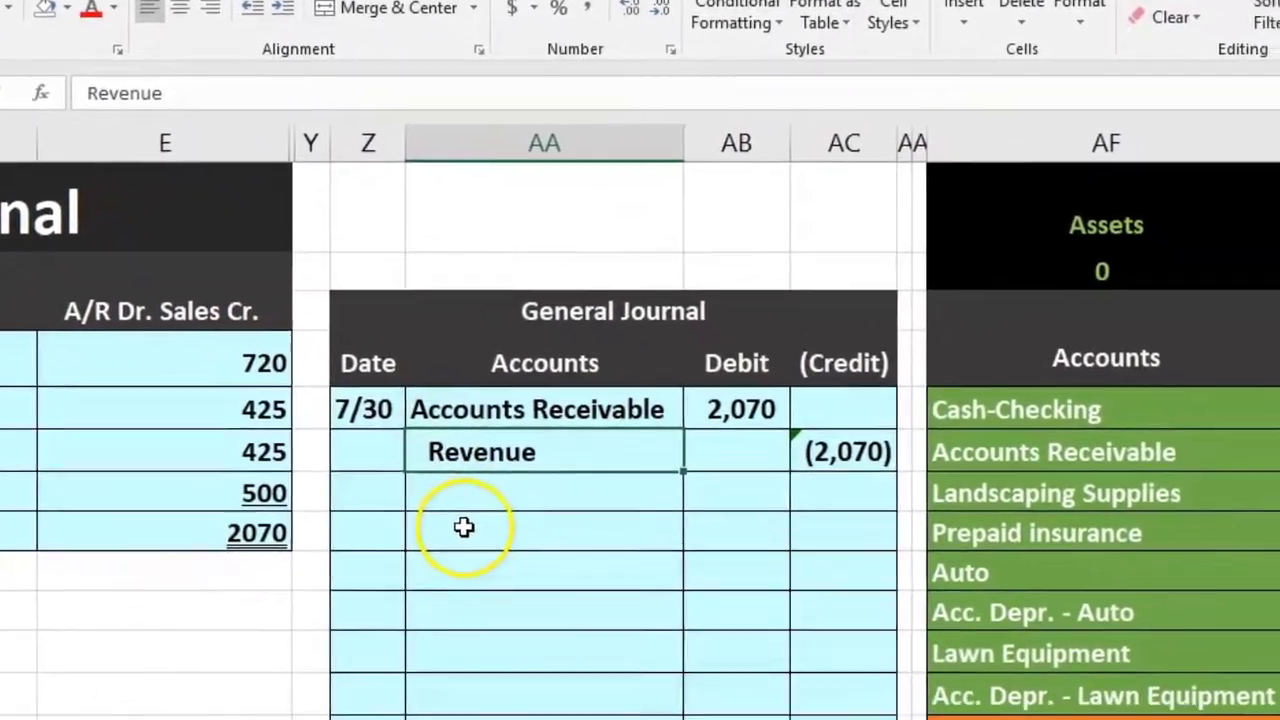
click(463, 527)
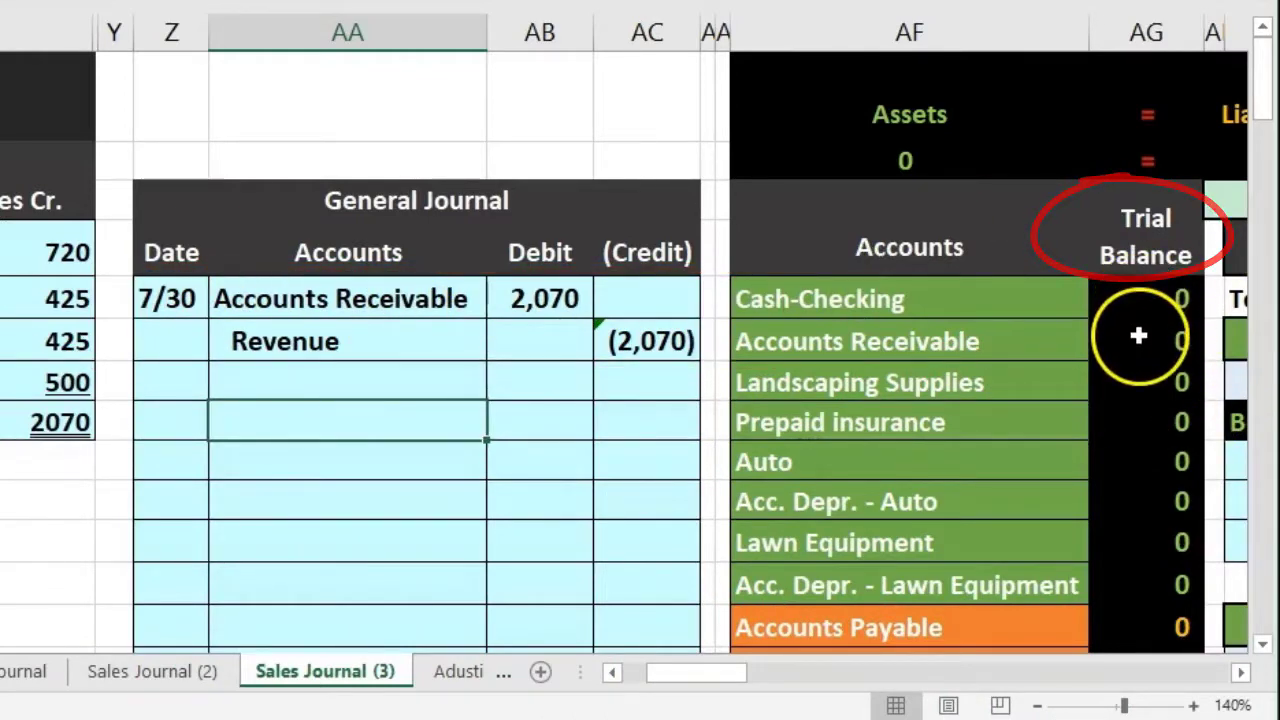
- Examine the trial balance accounts from Cash-Checking down to Landscaping Supplies Expense alongside the 7/30 General Journal entry
click(1240, 672)
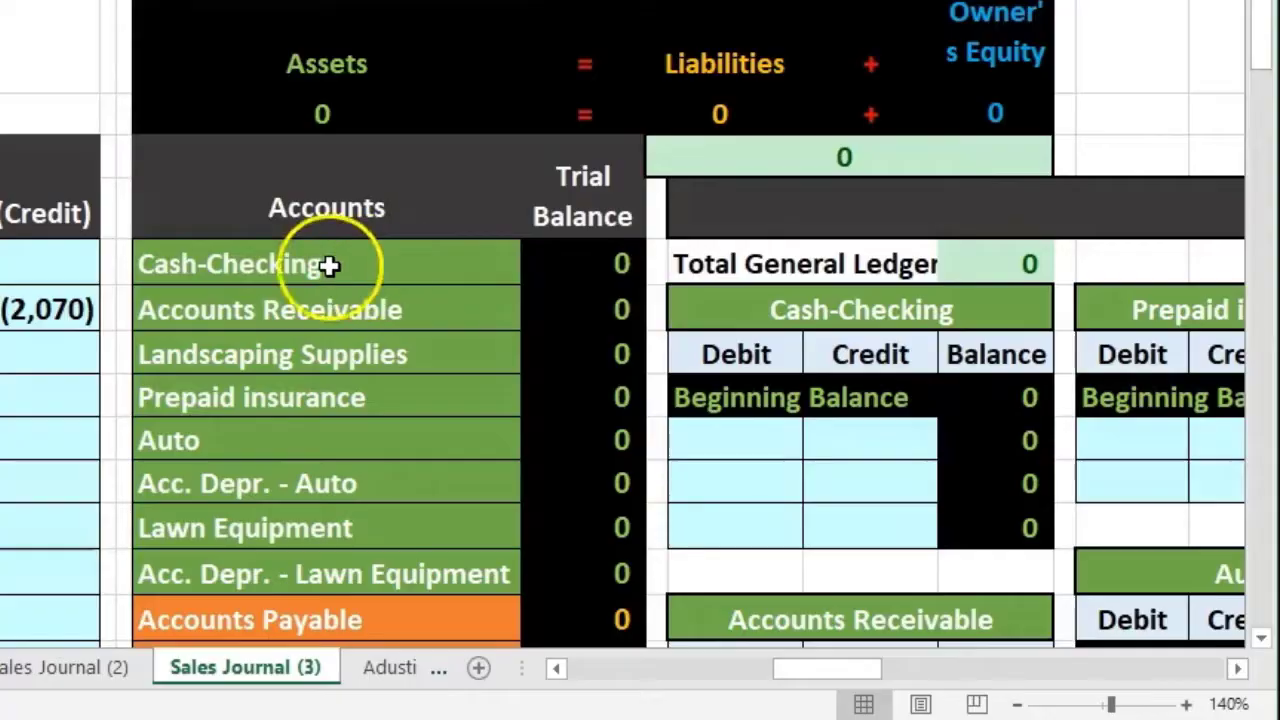
click(329, 263)
scroll(302, 309, down, 1)
click(309, 378)
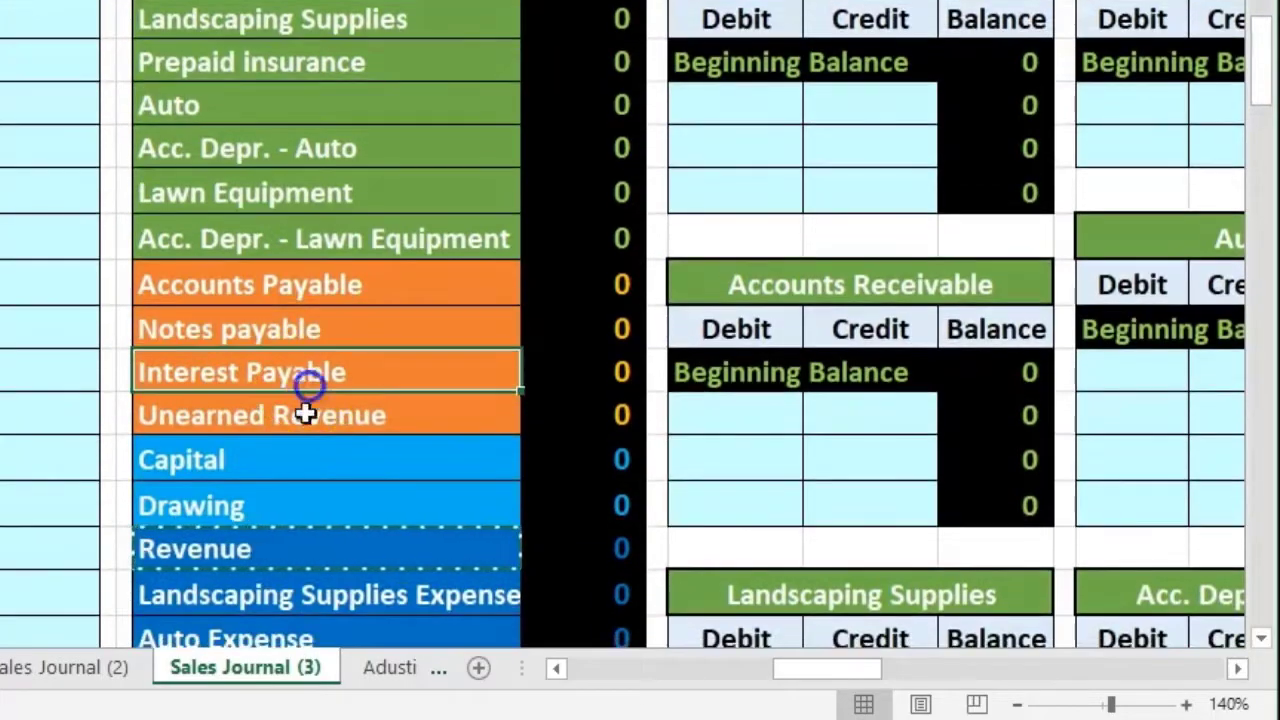
click(285, 461)
scroll(283, 470, down, 1)
click(266, 527)
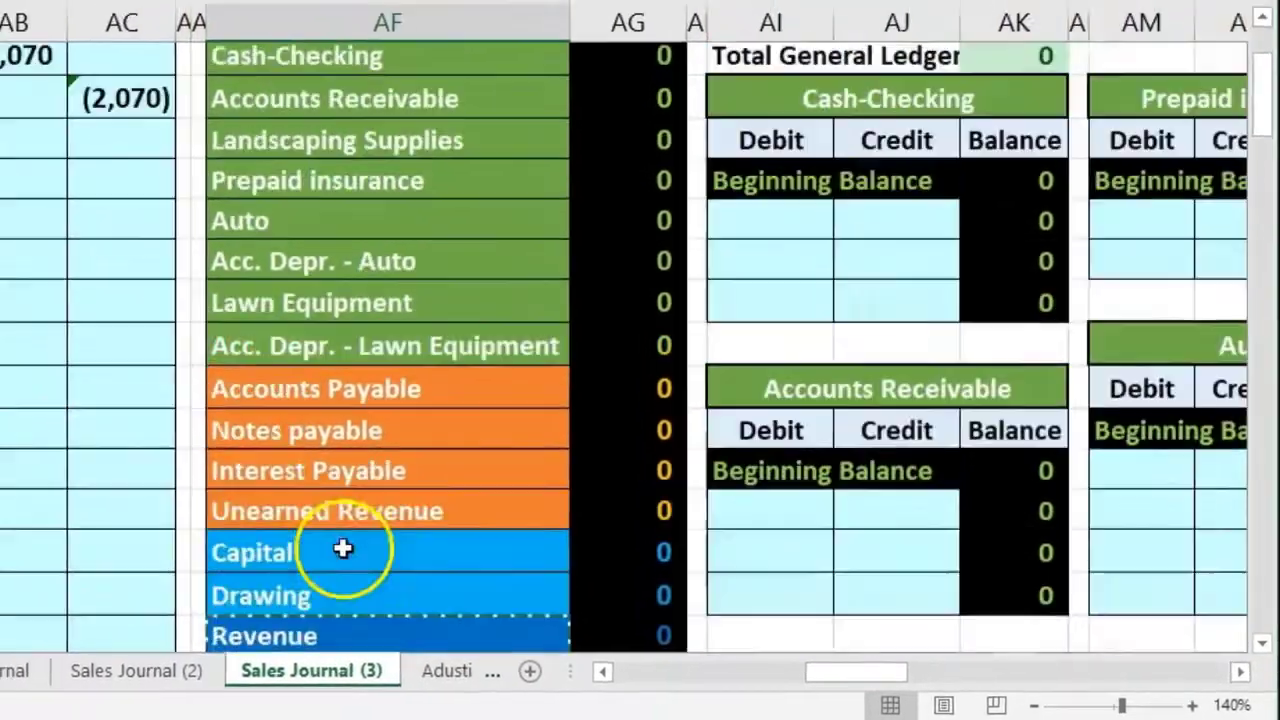
scroll(343, 548, up, 2)
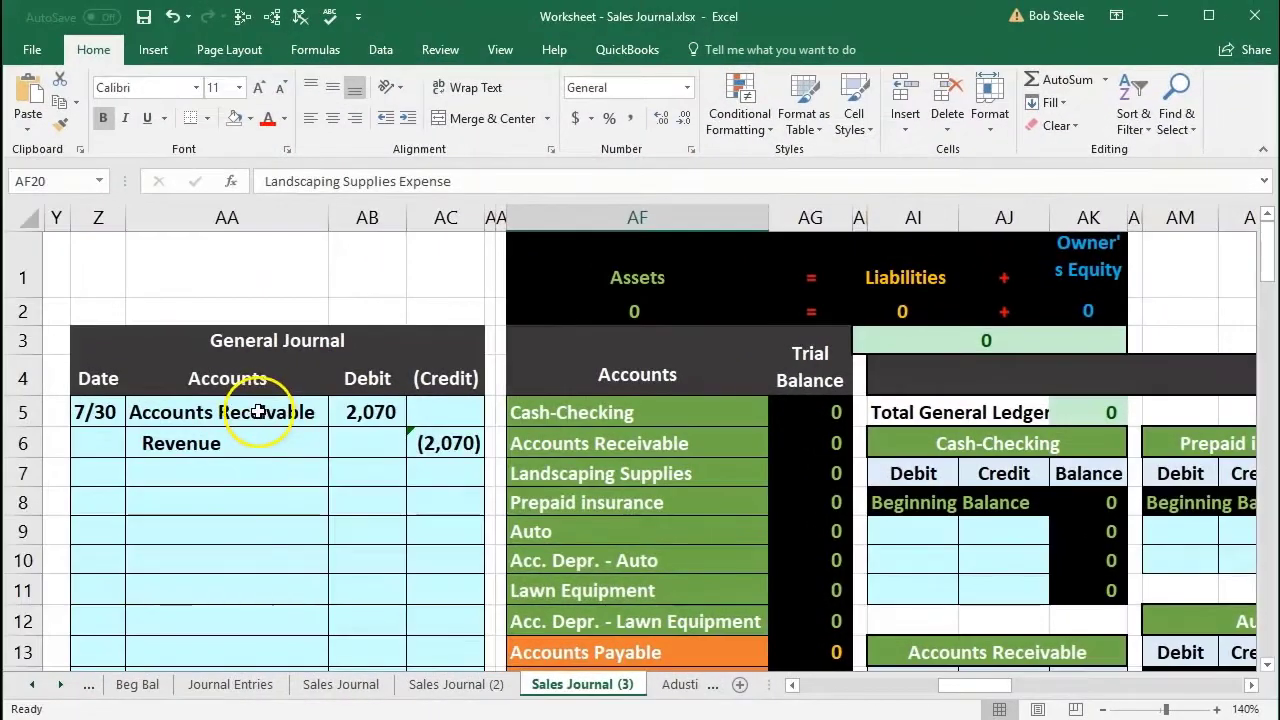
- Post the 7/30 Accounts Receivable debit to the first debit cell of the Accounts Receivable general ledger account, linked to AB5
click(303, 412)
drag(303, 412, 337, 410)
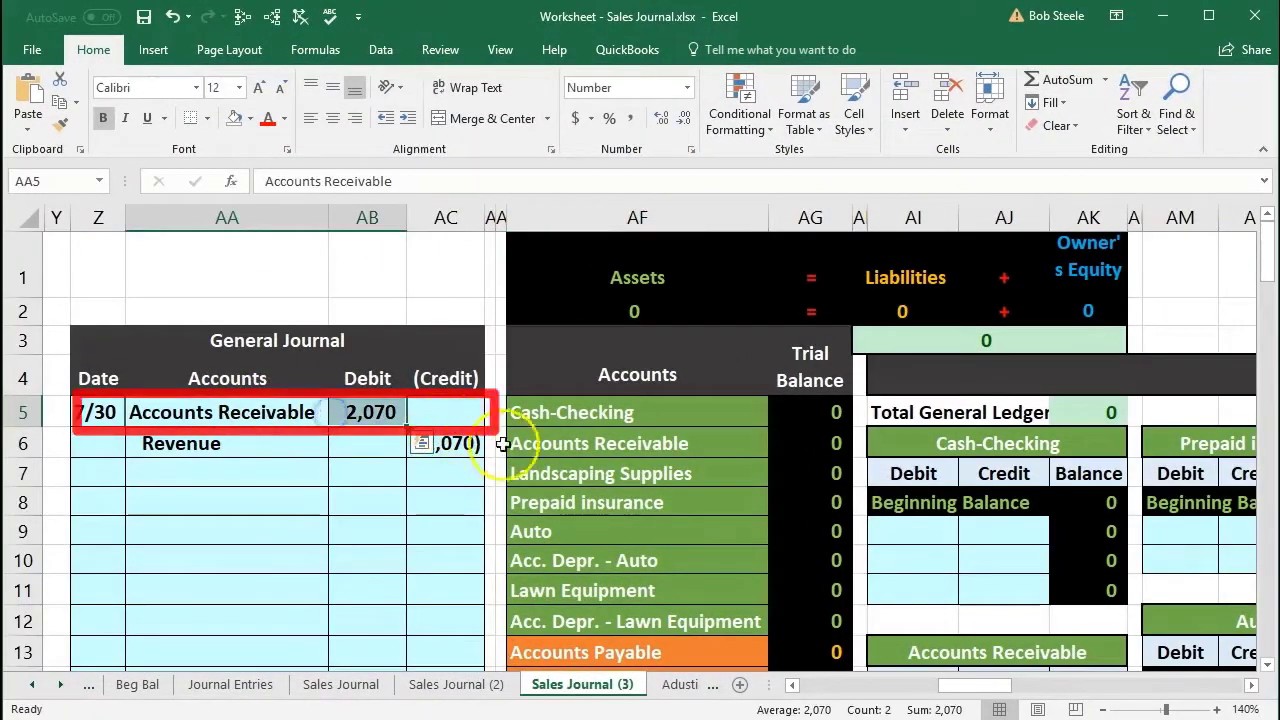
drag(570, 447, 774, 442)
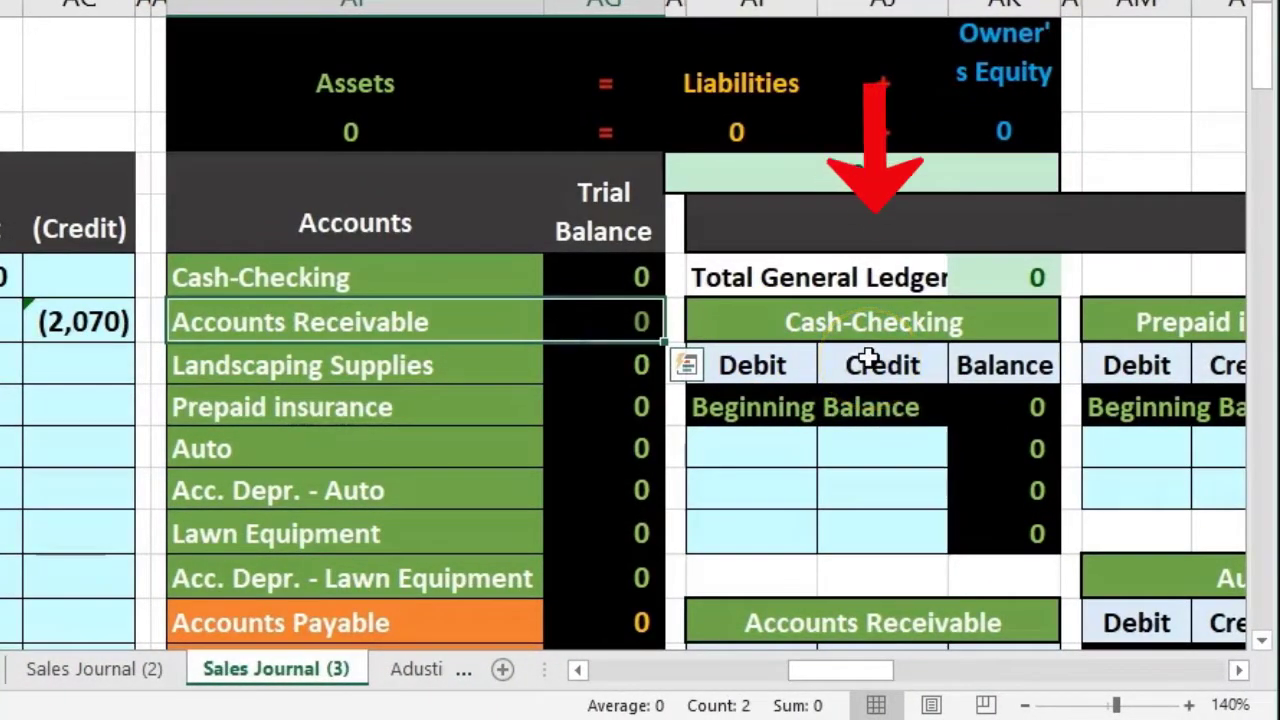
click(832, 221)
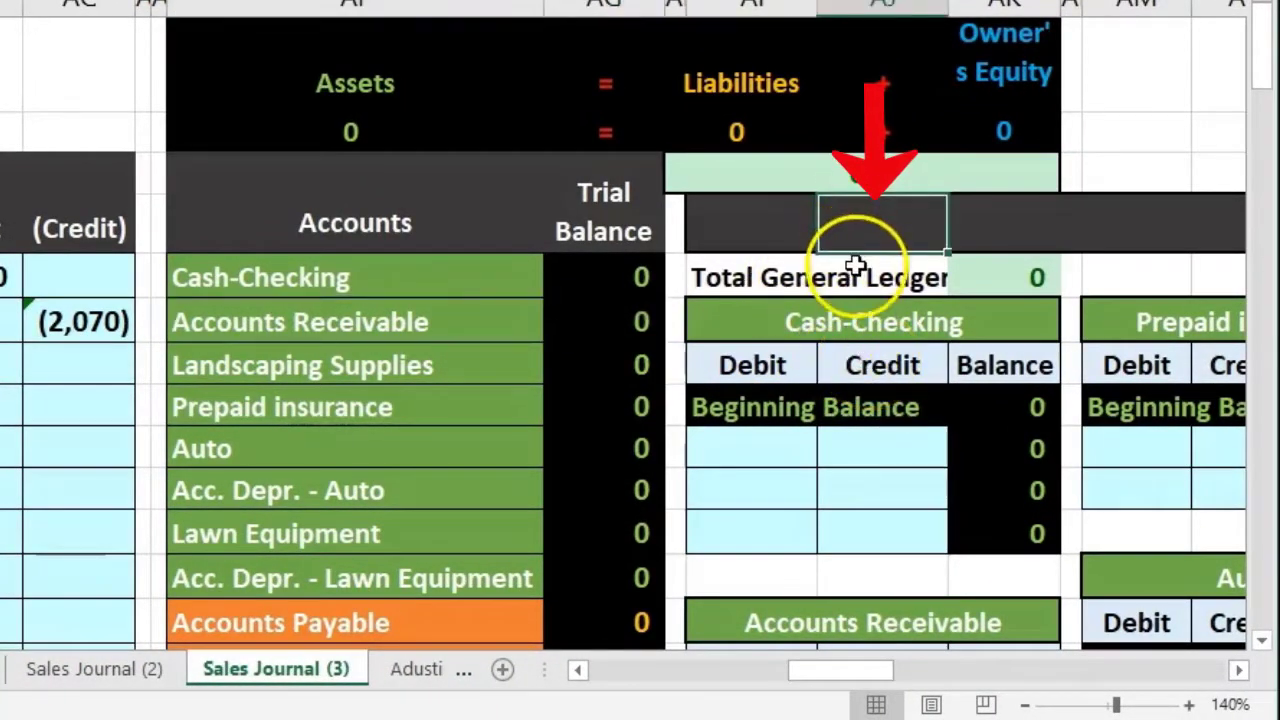
scroll(855, 263, down, 1)
click(761, 425)
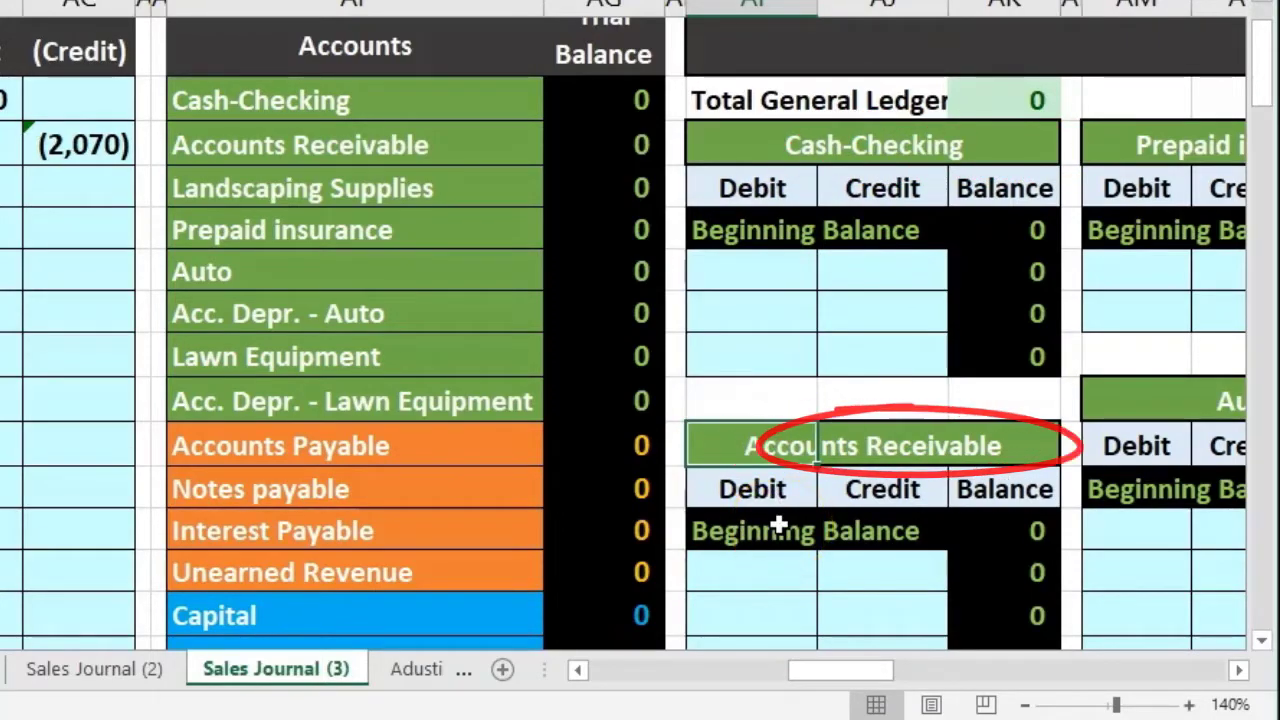
click(766, 575)
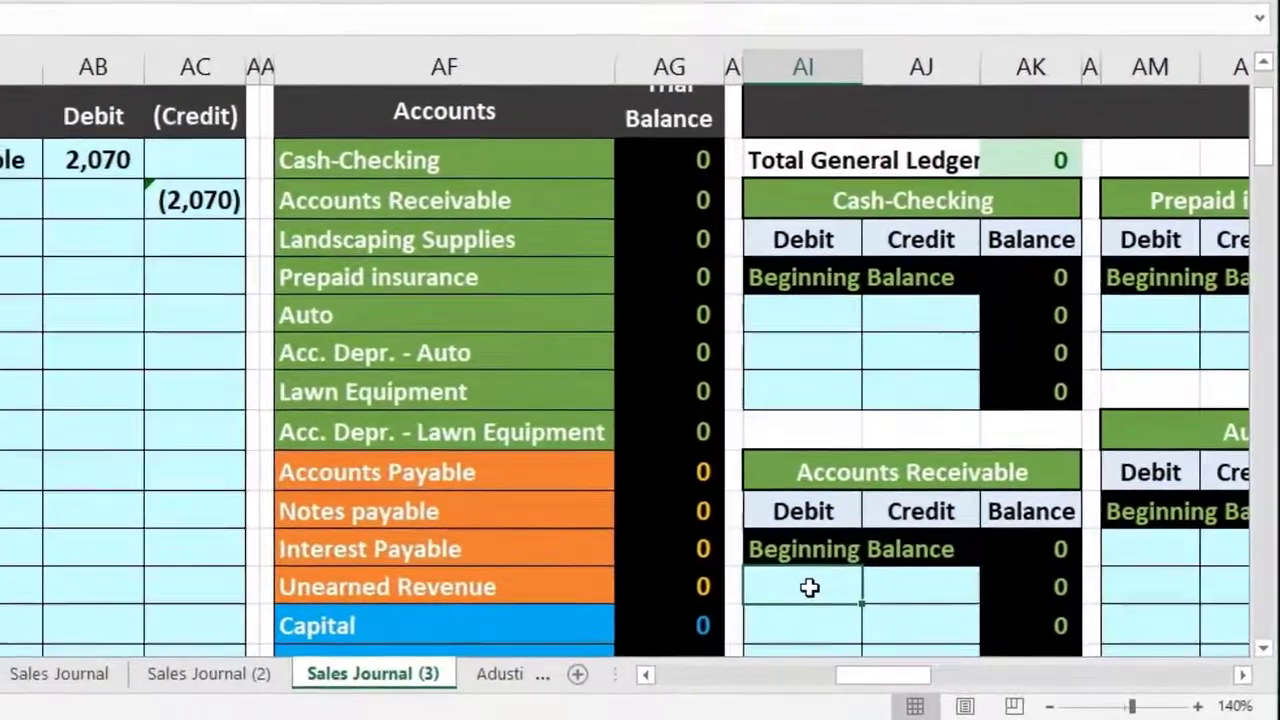
text(=)
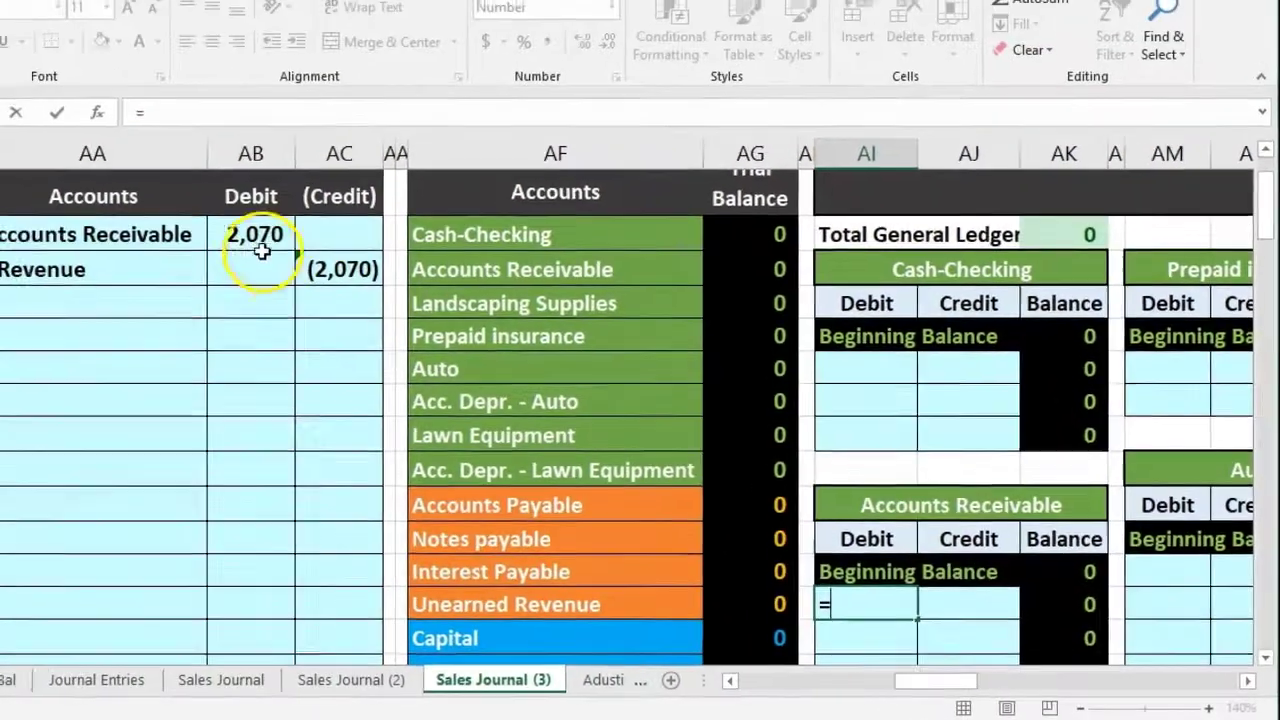
click(5, 118)
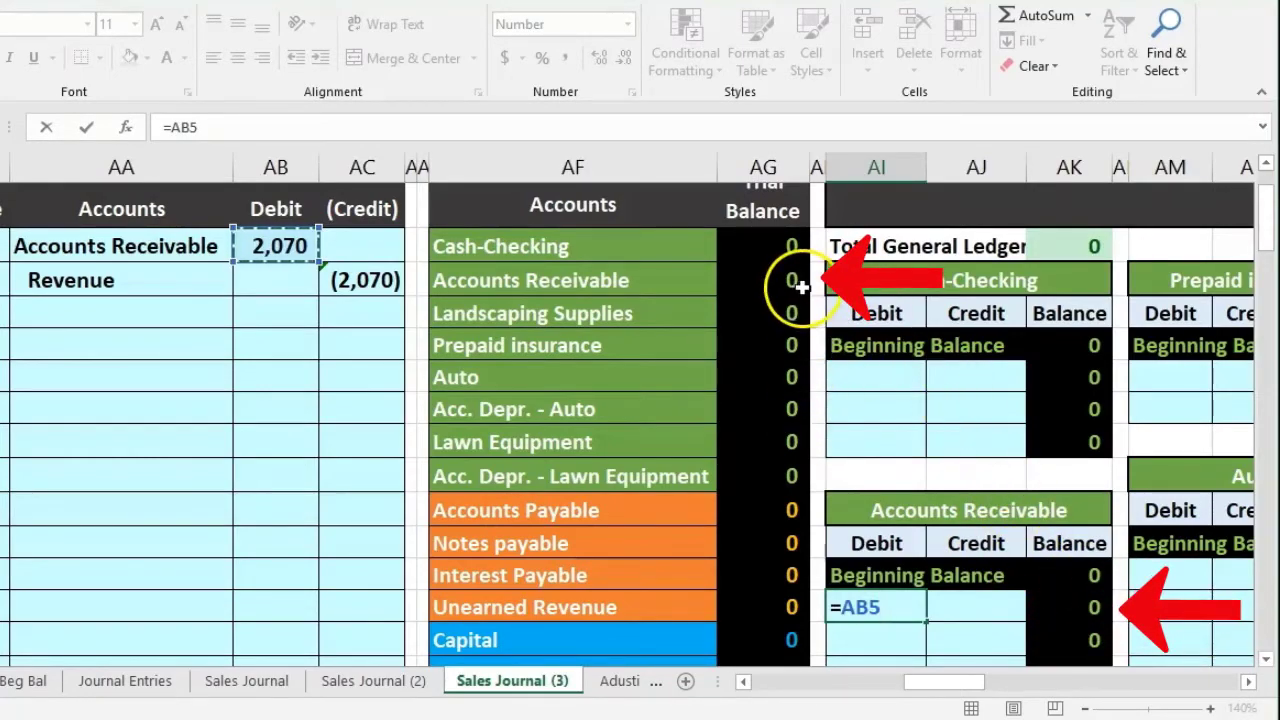
scroll(804, 295, down, 4)
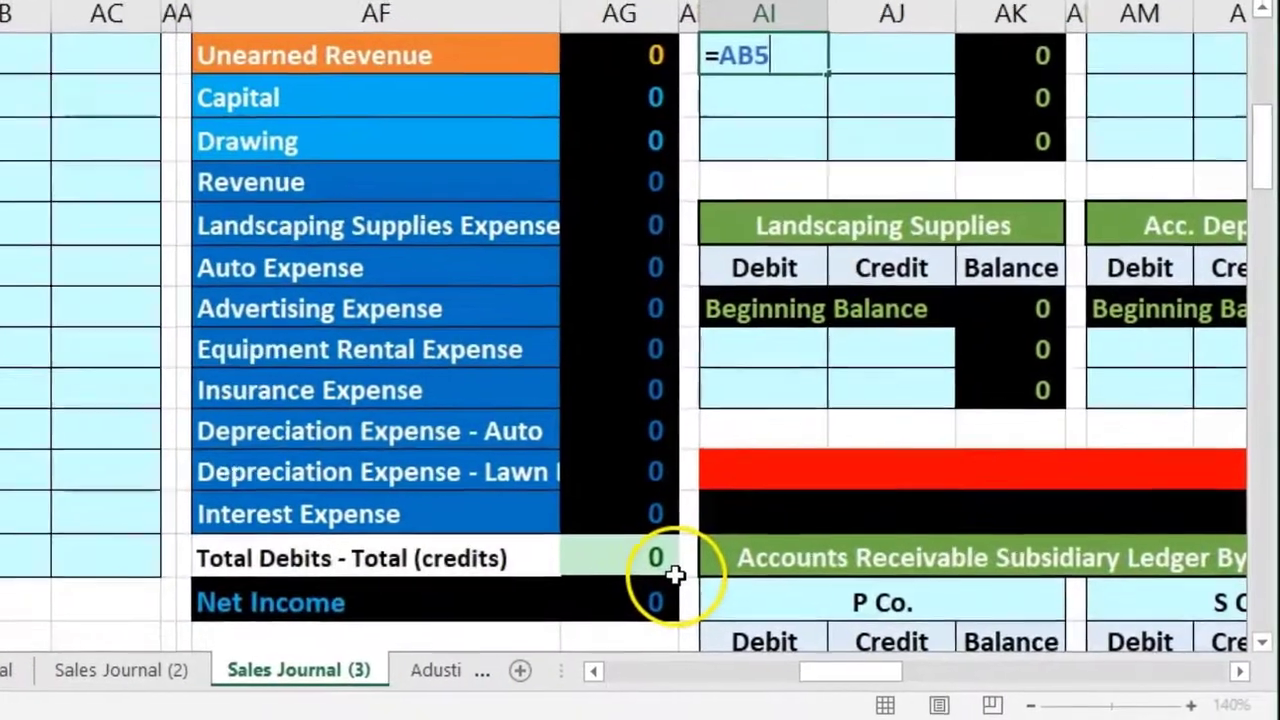
scroll(676, 575, up, 4)
key(Return)
- Check the Accounts Receivable ledger balance against the trial balance, then compare the debits-minus-credits total and Revenue line with the journal's Revenue credit
click(1023, 583)
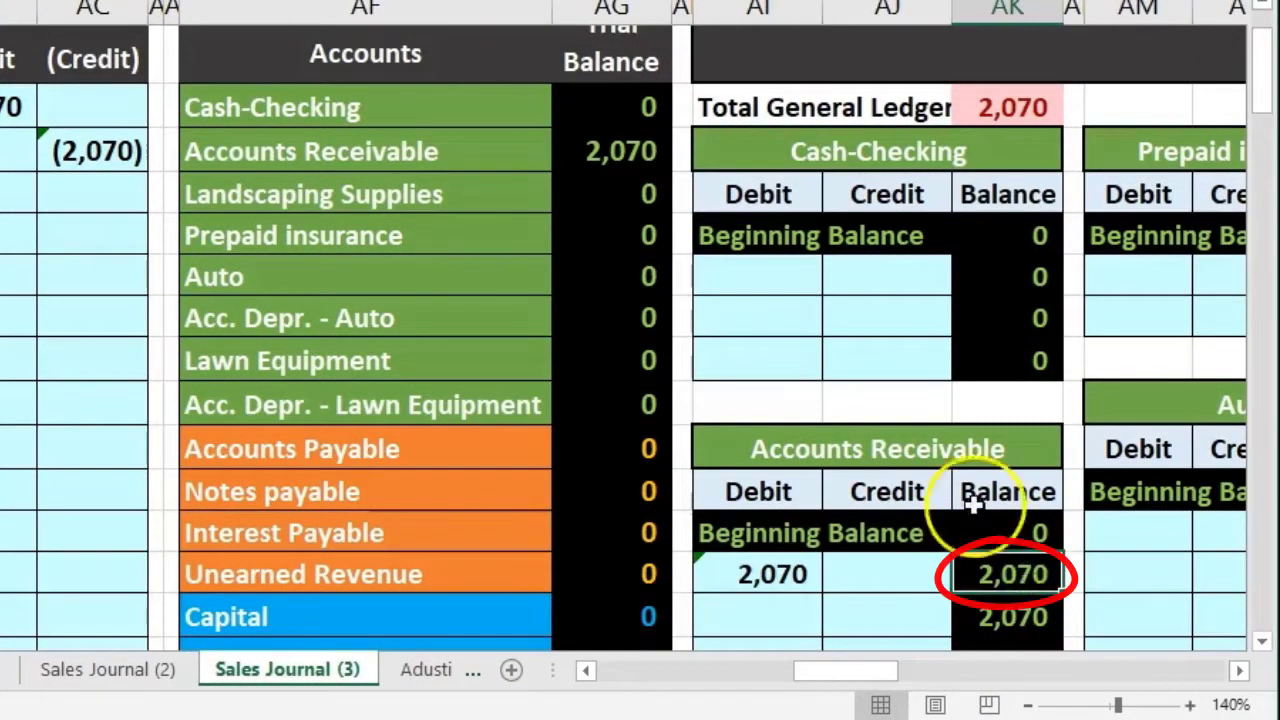
click(620, 194)
click(614, 152)
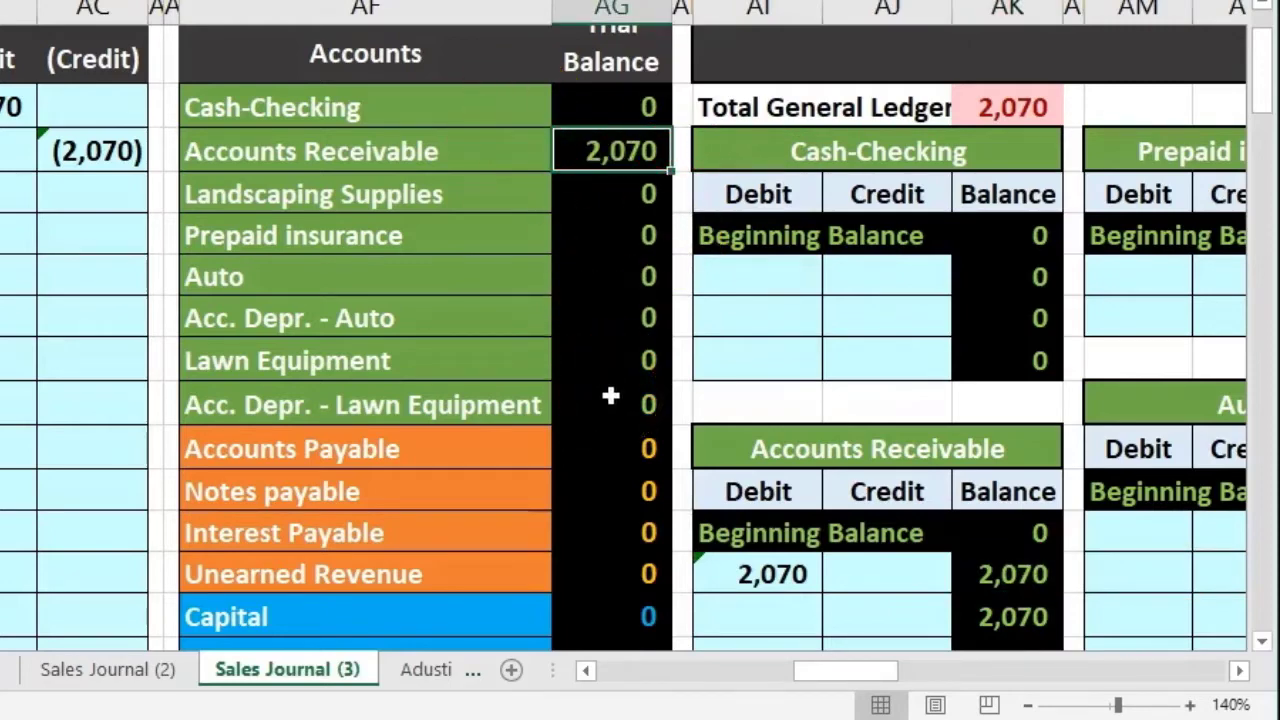
scroll(610, 397, down, 4)
click(617, 554)
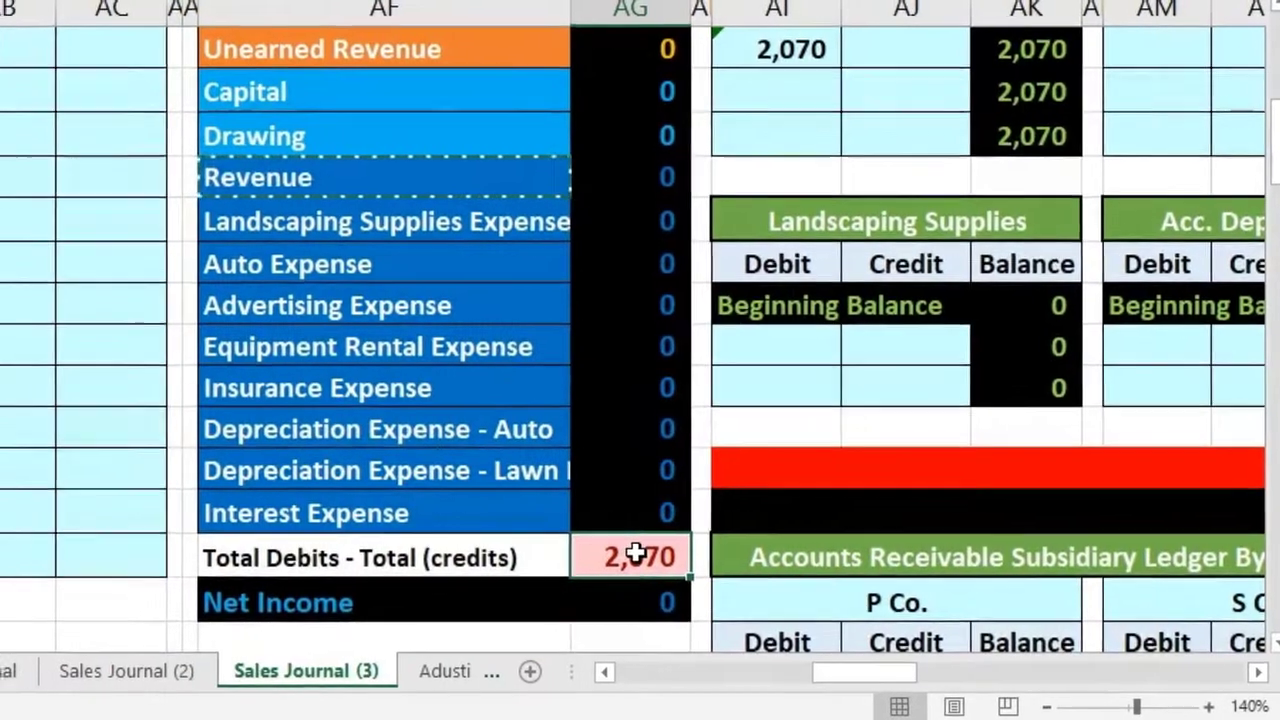
scroll(619, 553, up, 4)
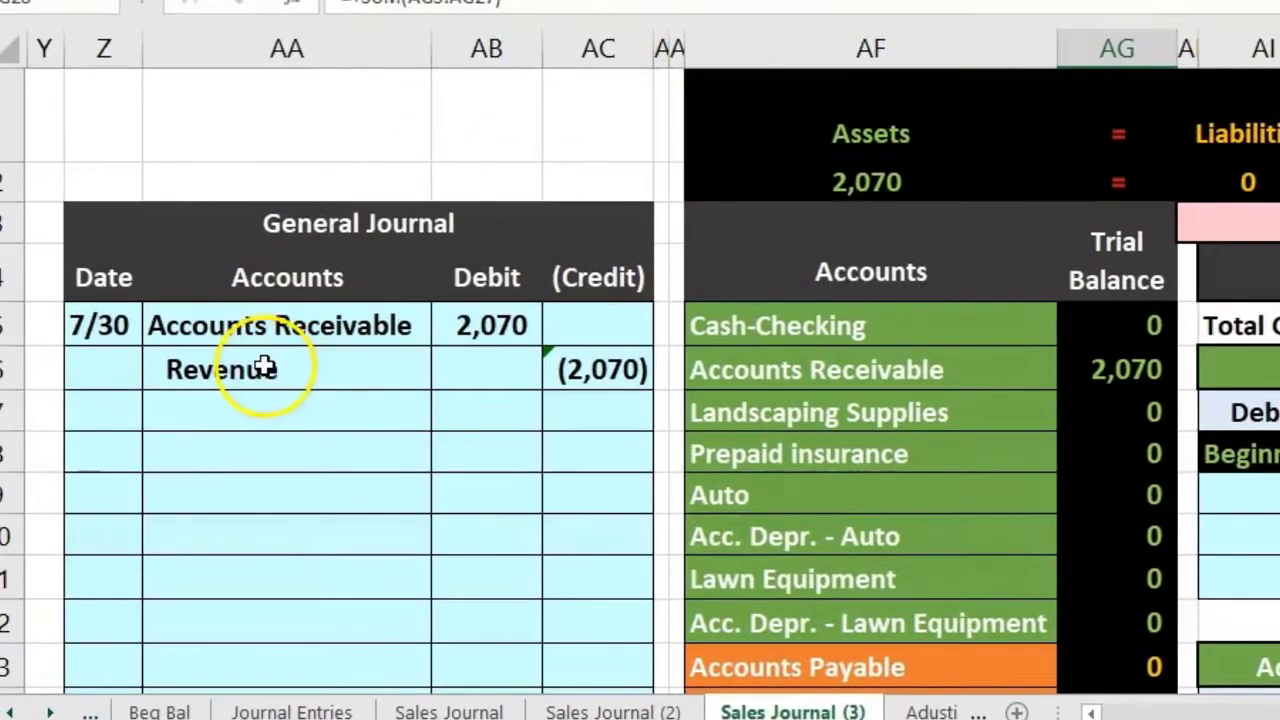
mouse_move(229, 363)
mouse_down()
mouse_move(455, 391)
mouse_move(544, 370)
mouse_up()
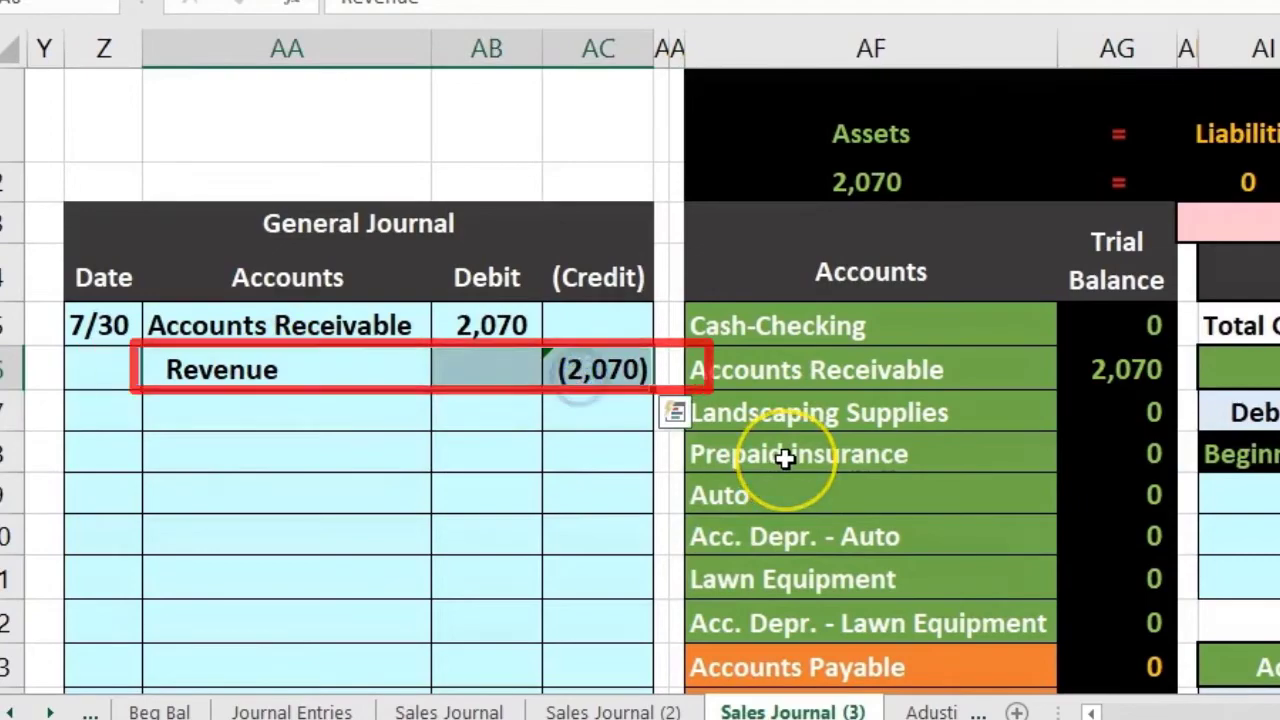
scroll(786, 455, down, 2)
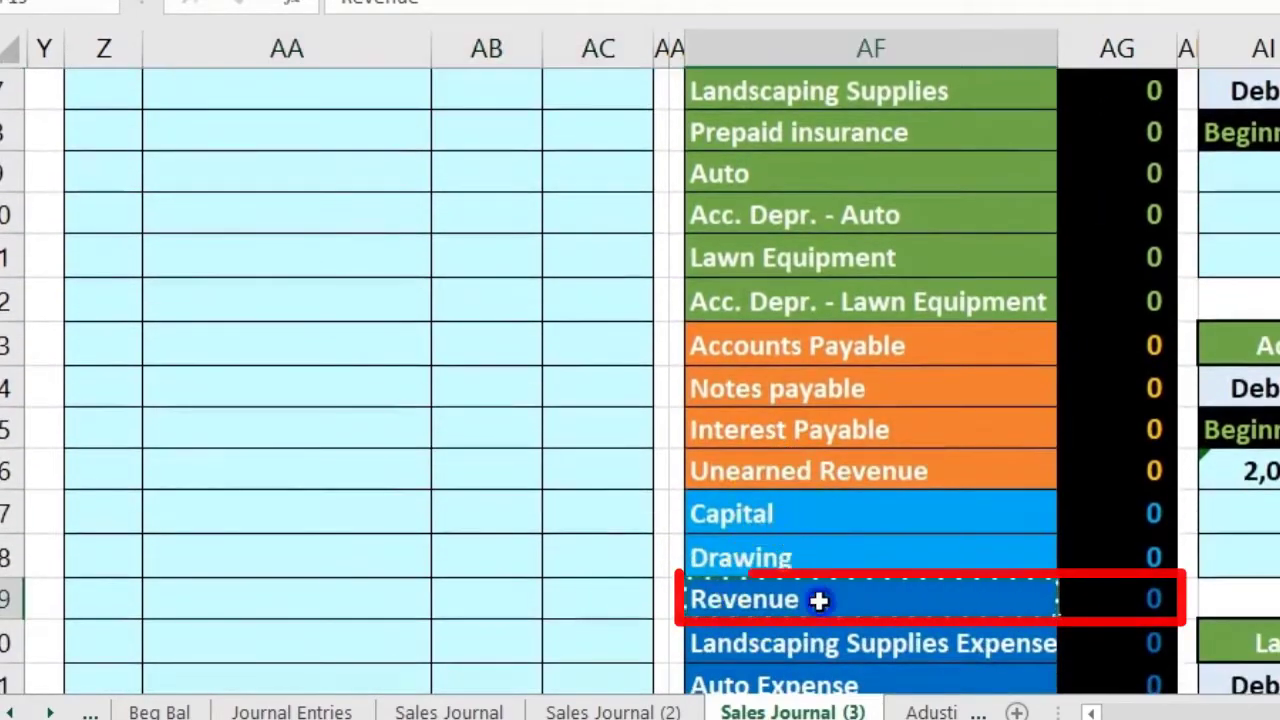
drag(785, 594, 1096, 613)
scroll(871, 400, up, 1)
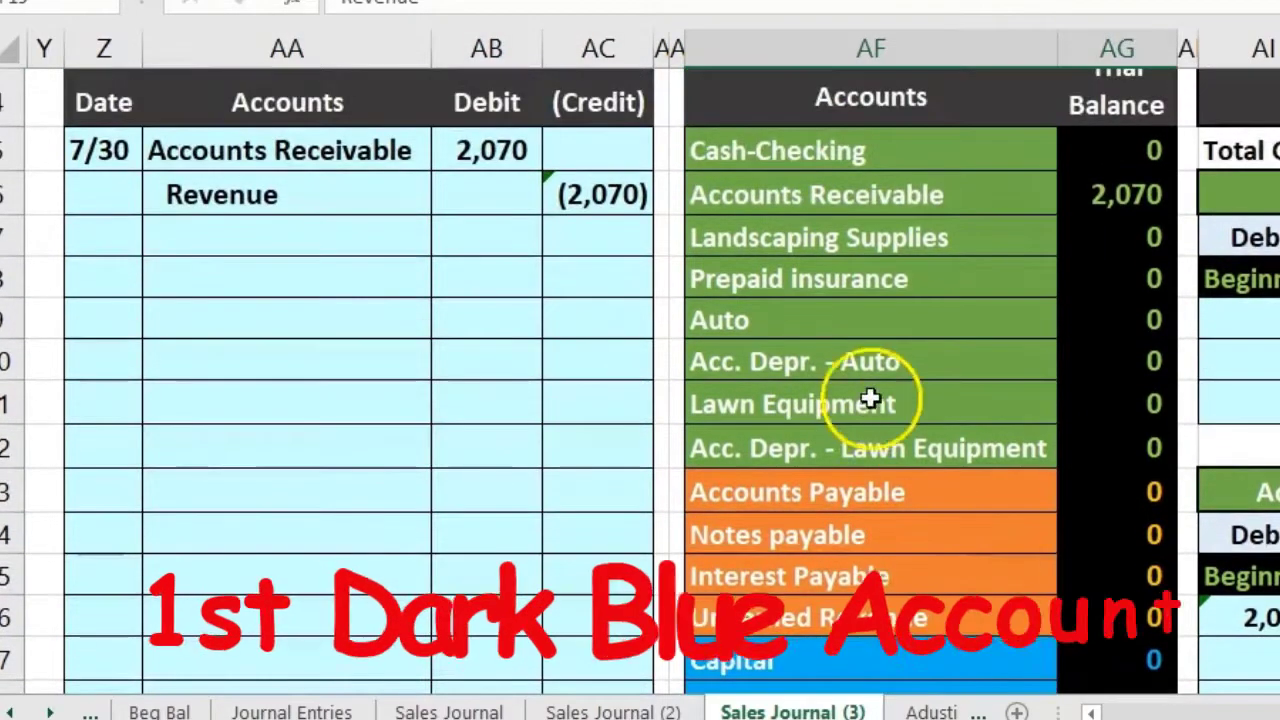
scroll(845, 474, down, 1)
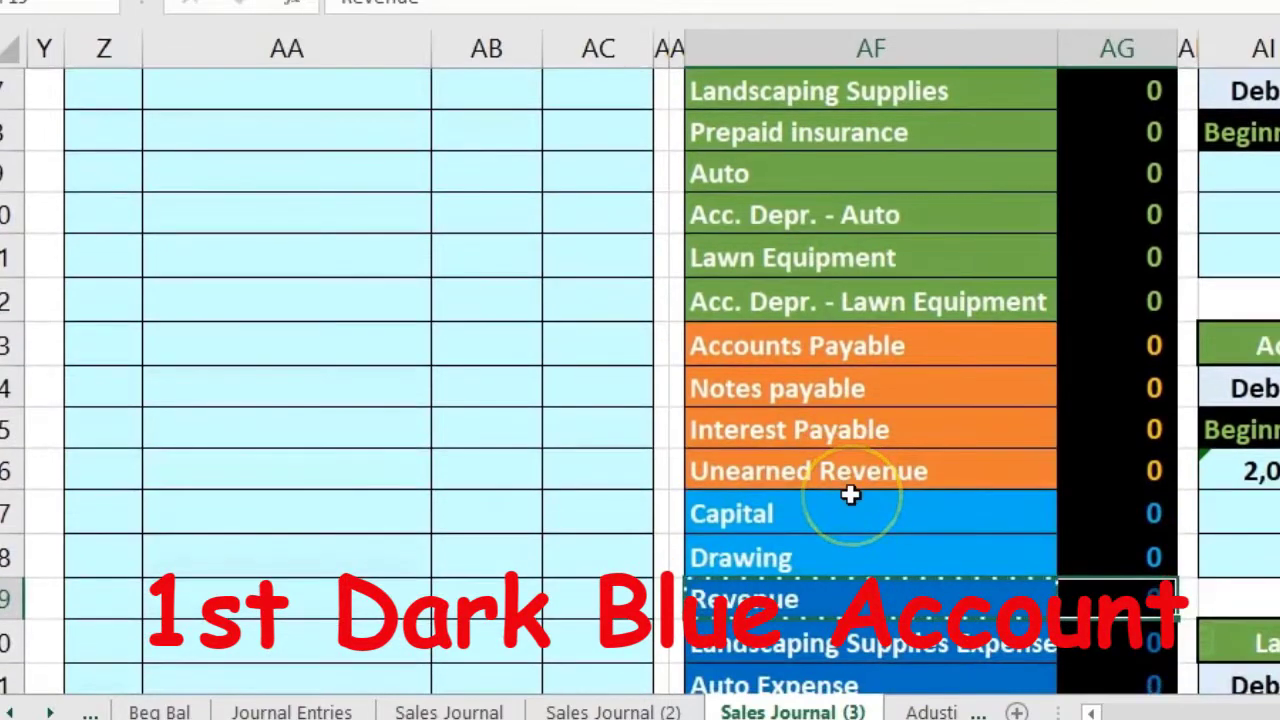
scroll(850, 494, up, 2)
- Post the 7/30 Revenue credit to the first credit cell of the Revenue general ledger account, linked to AC6
click(1162, 538)
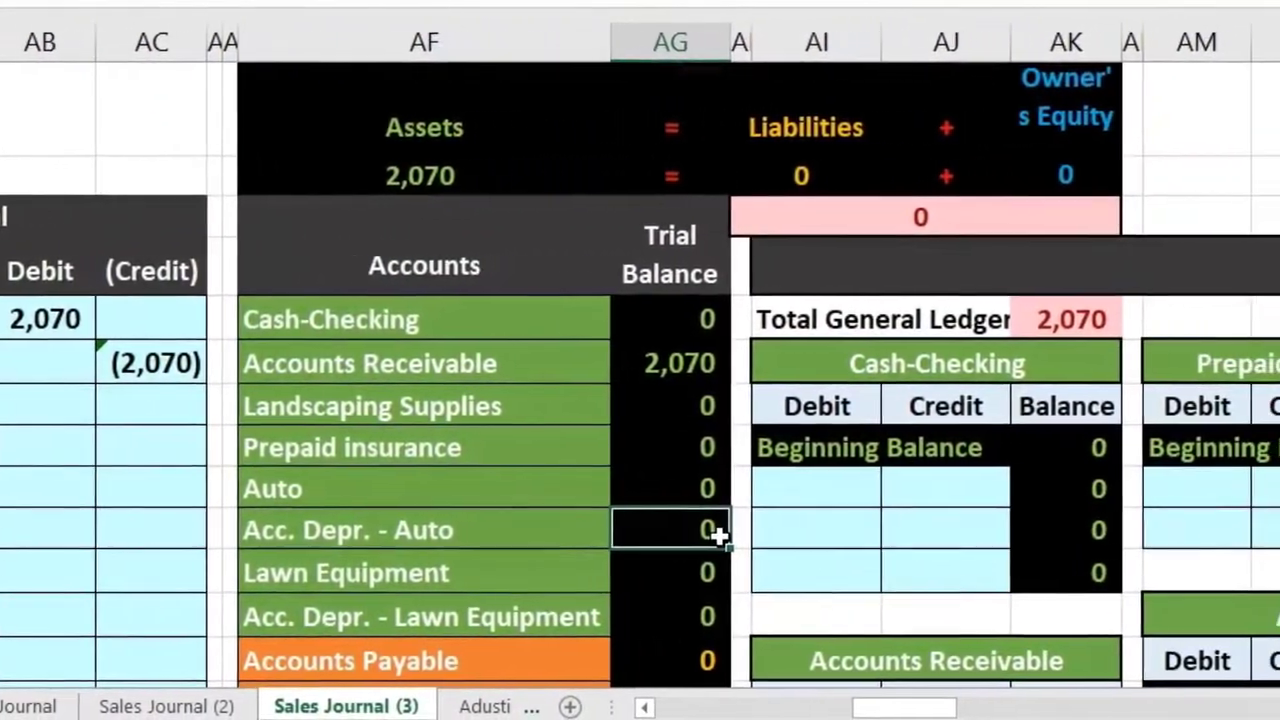
key(Right)
key(Right)
key(Right)
key(Right)
key(Right)
key(Right)
key(Right)
key(Right)
key(Right)
key(Right)
key(Right)
key(Right)
key(Right)
key(Right)
key(Right)
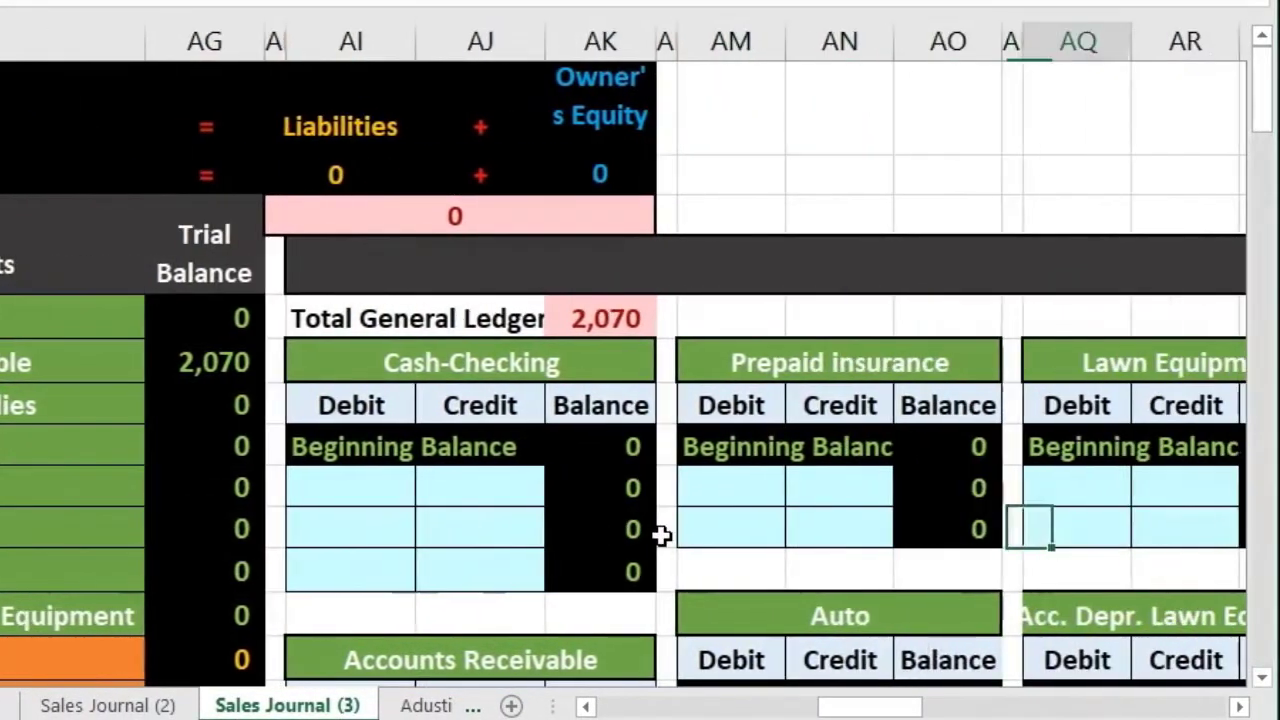
key(Right)
key(Right)
key(Right)
key(Right)
key(Right)
key(Right)
key(Right)
key(Right)
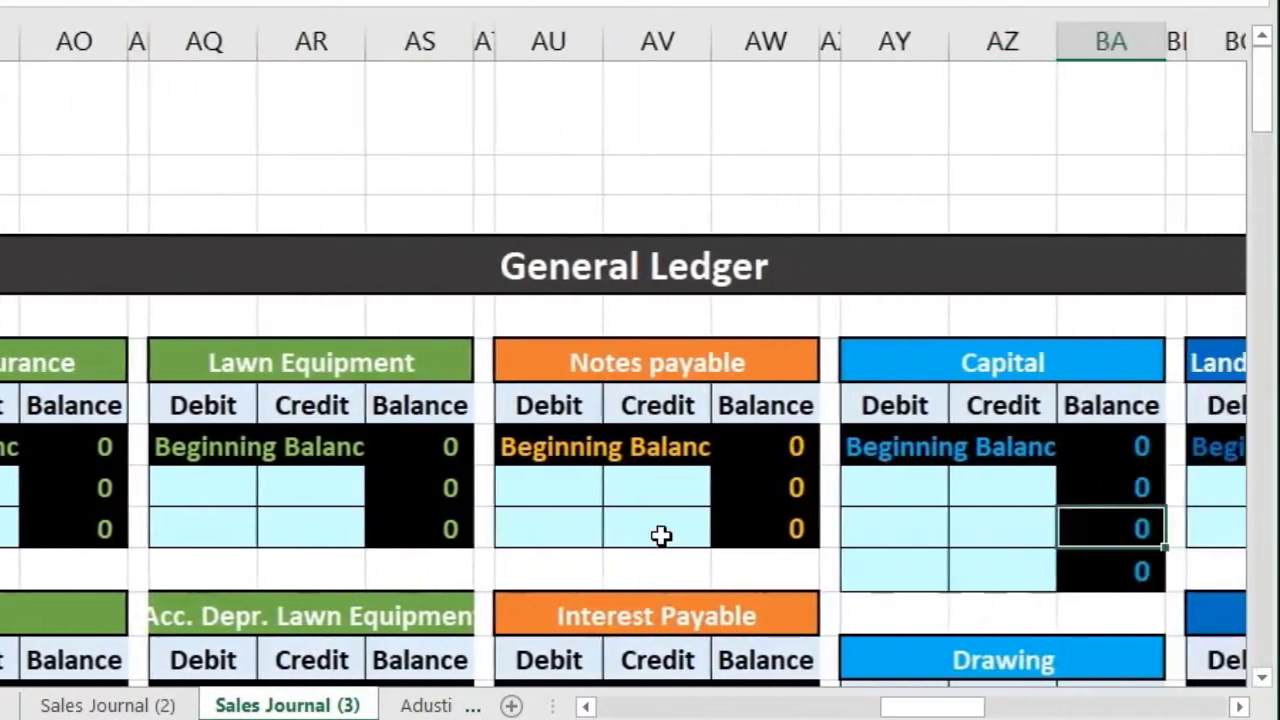
key(Right)
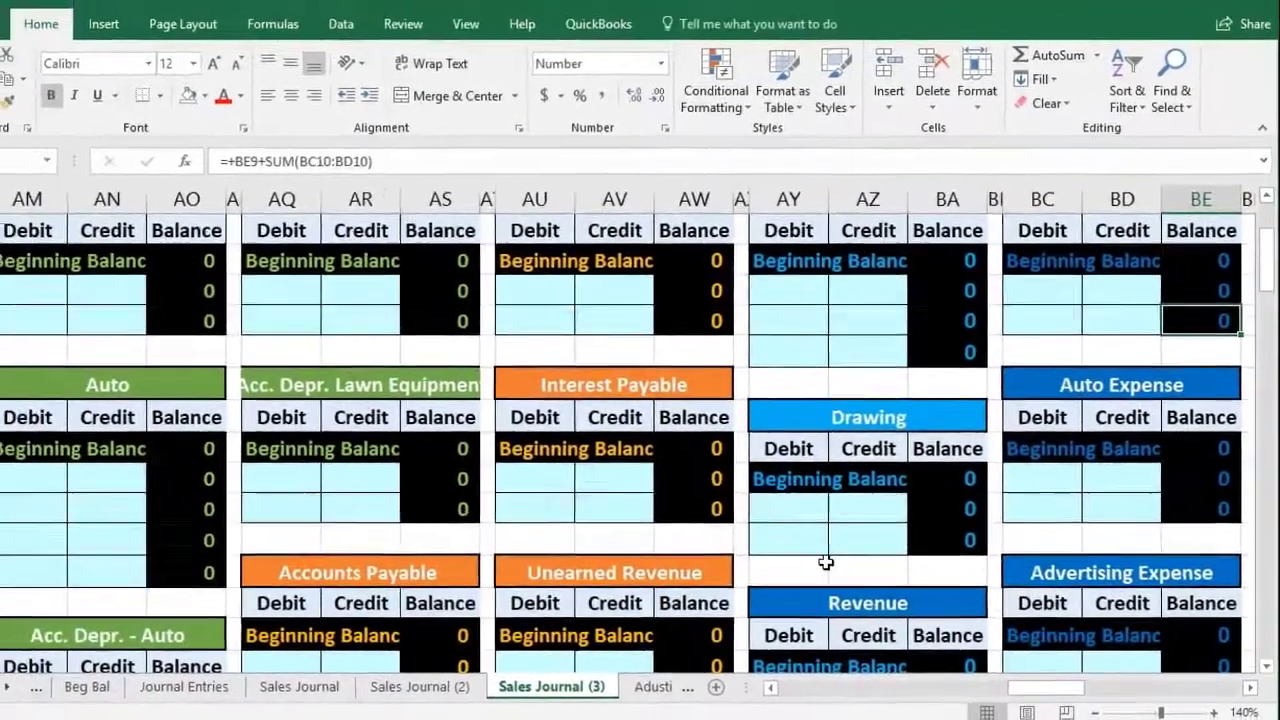
scroll(839, 516, down, 2)
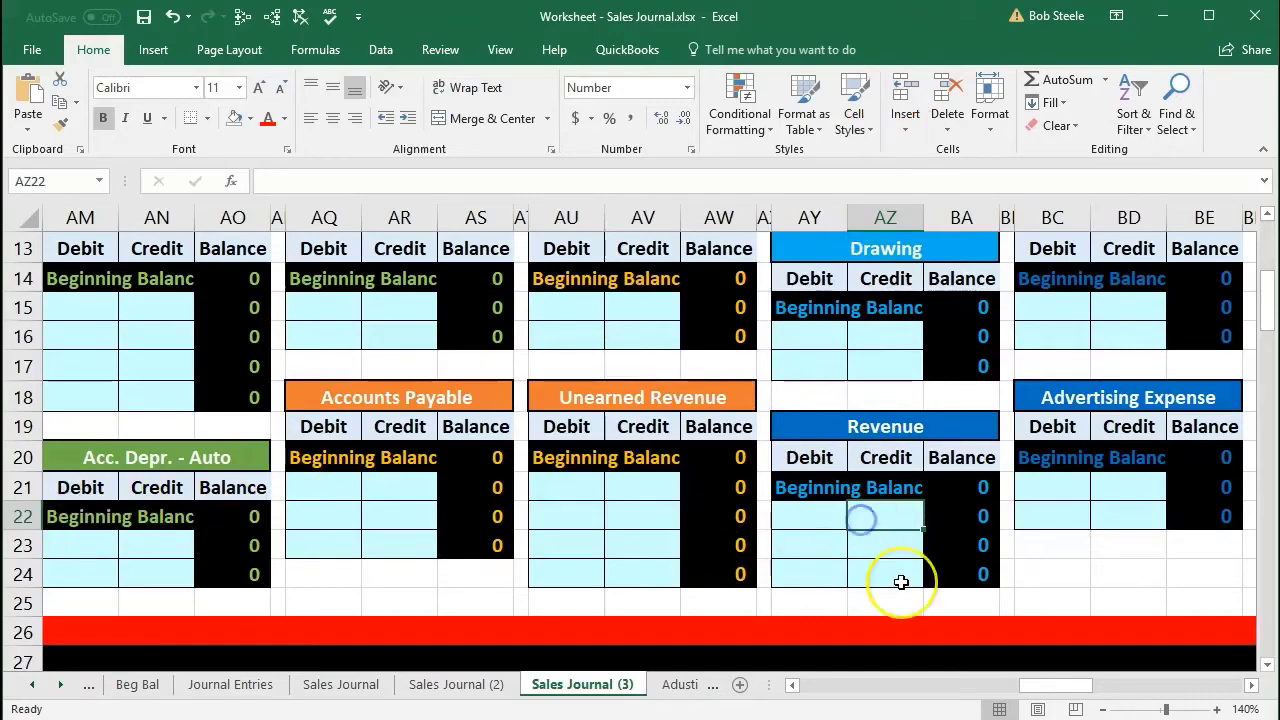
text(=)
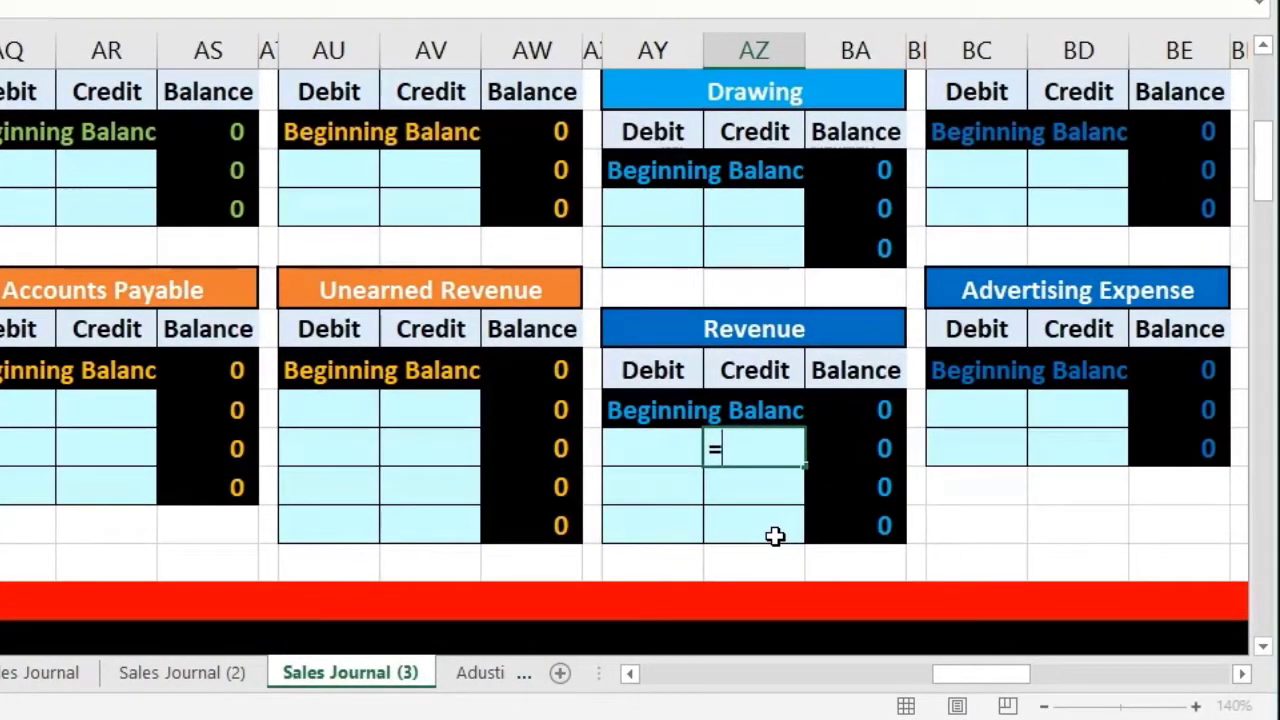
key(Left)
key(Left)
key(Left)
key(Left)
key(Left)
key(Left)
key(Left)
key(Left)
key(Left)
key(Left)
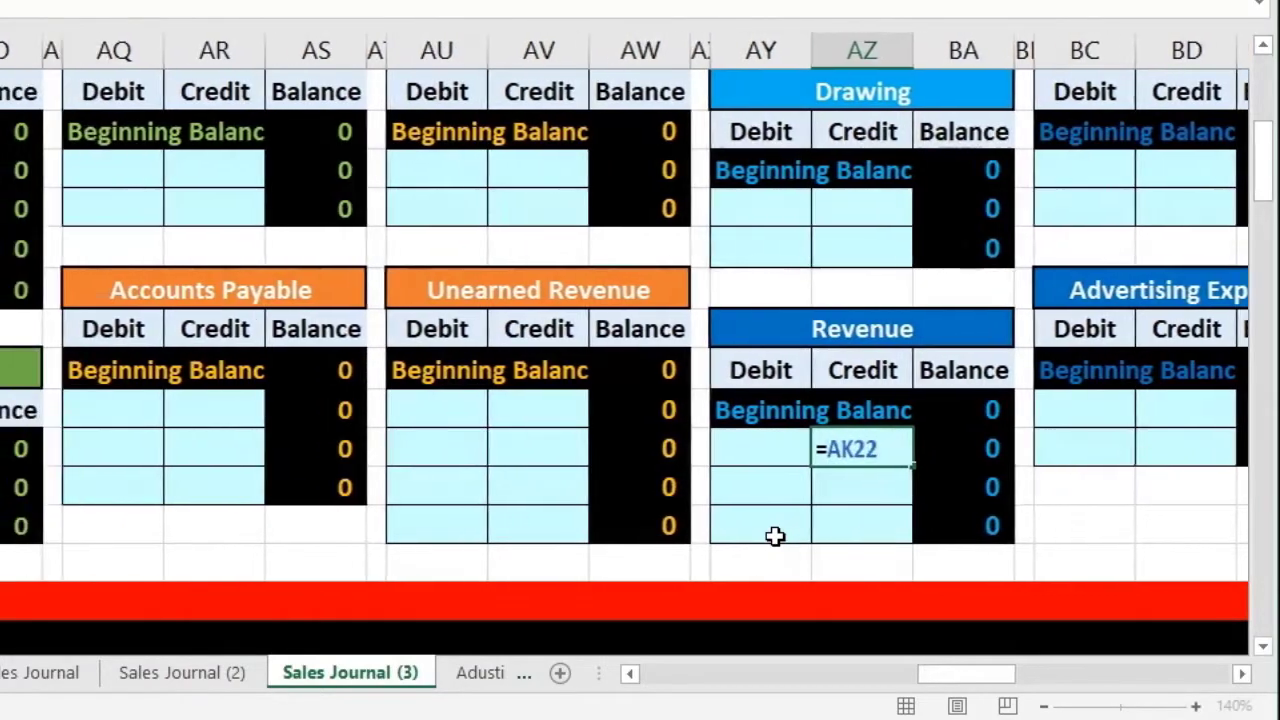
key(Left)
key(Left)
key(Left)
key(Left)
key(Left)
key(Left)
key(Left)
key(Left)
key(Left)
key(Left)
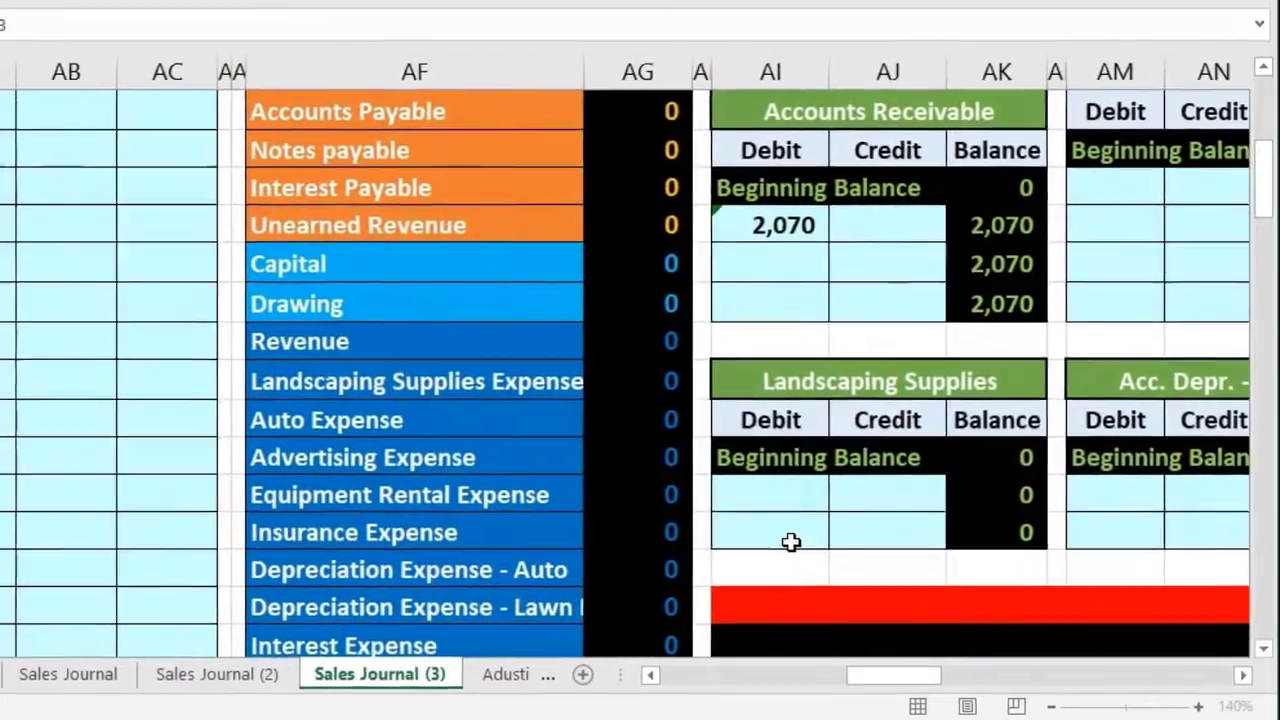
key(Up)
key(Up)
key(Up)
key(Up)
key(Up)
key(Up)
key(Up)
key(Up)
key(Up)
key(Up)
key(Up)
key(Up)
key(Up)
key(Up)
key(Up)
key(Up)
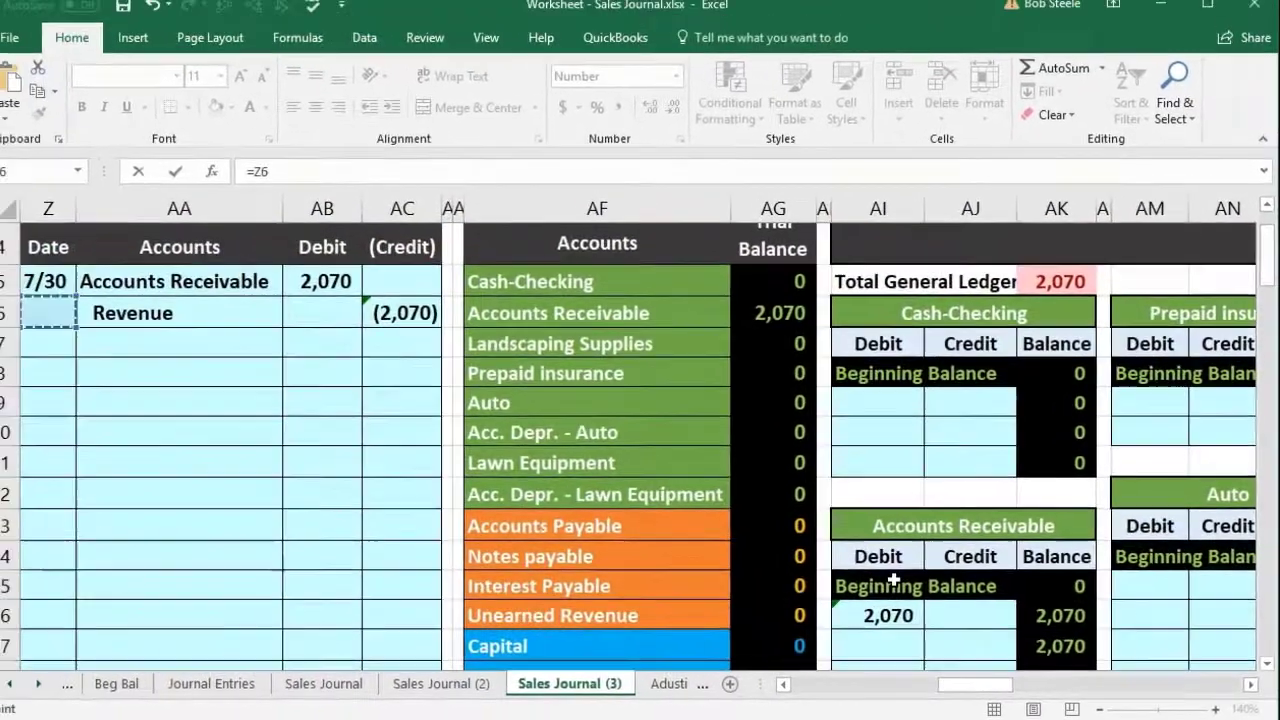
key(Right)
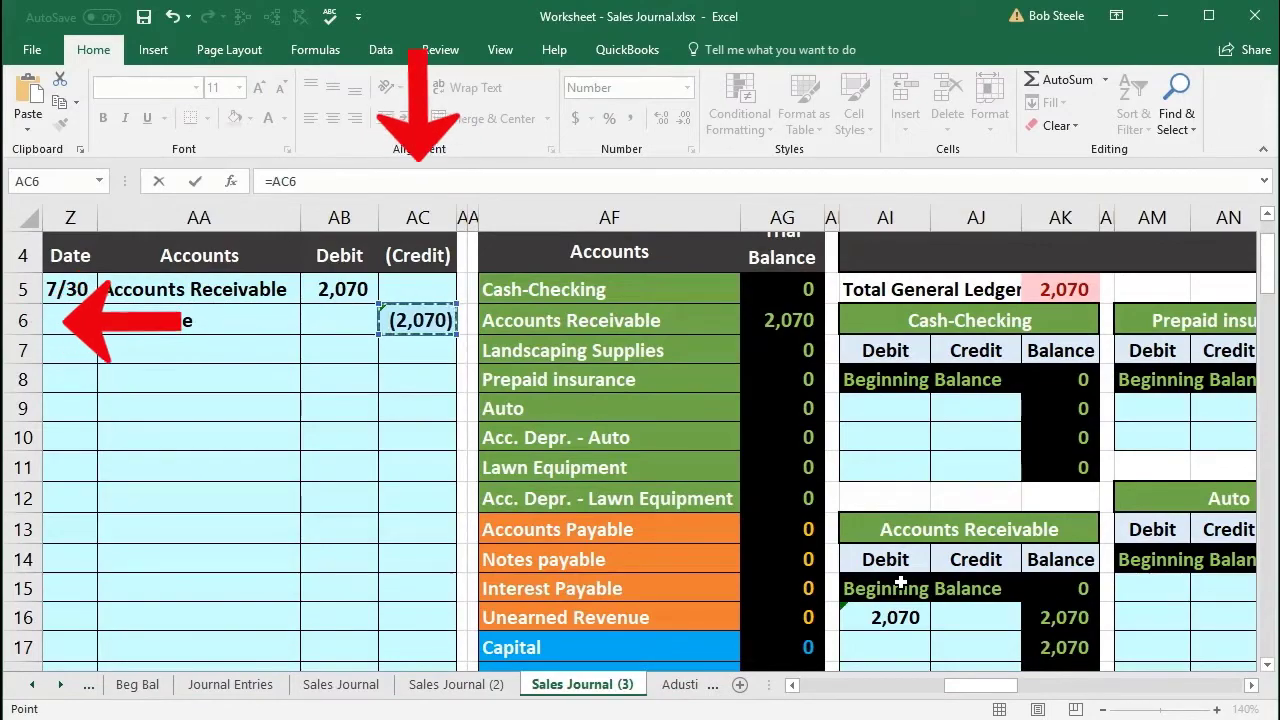
- Return to the Revenue general ledger account and examine the formula behind its credit posting and the running balance
key(Right)
key(Right)
key(Right)
key(Right)
key(Right)
key(Right)
key(Right)
key(Right)
key(Right)
key(Right)
key(Right)
key(Right)
key(Right)
key(Right)
key(Right)
key(Right)
key(Right)
key(Right)
key(Right)
key(Right)
key(Down)
key(Down)
key(Down)
key(Down)
key(Down)
key(Down)
key(Down)
key(Down)
key(Down)
key(Down)
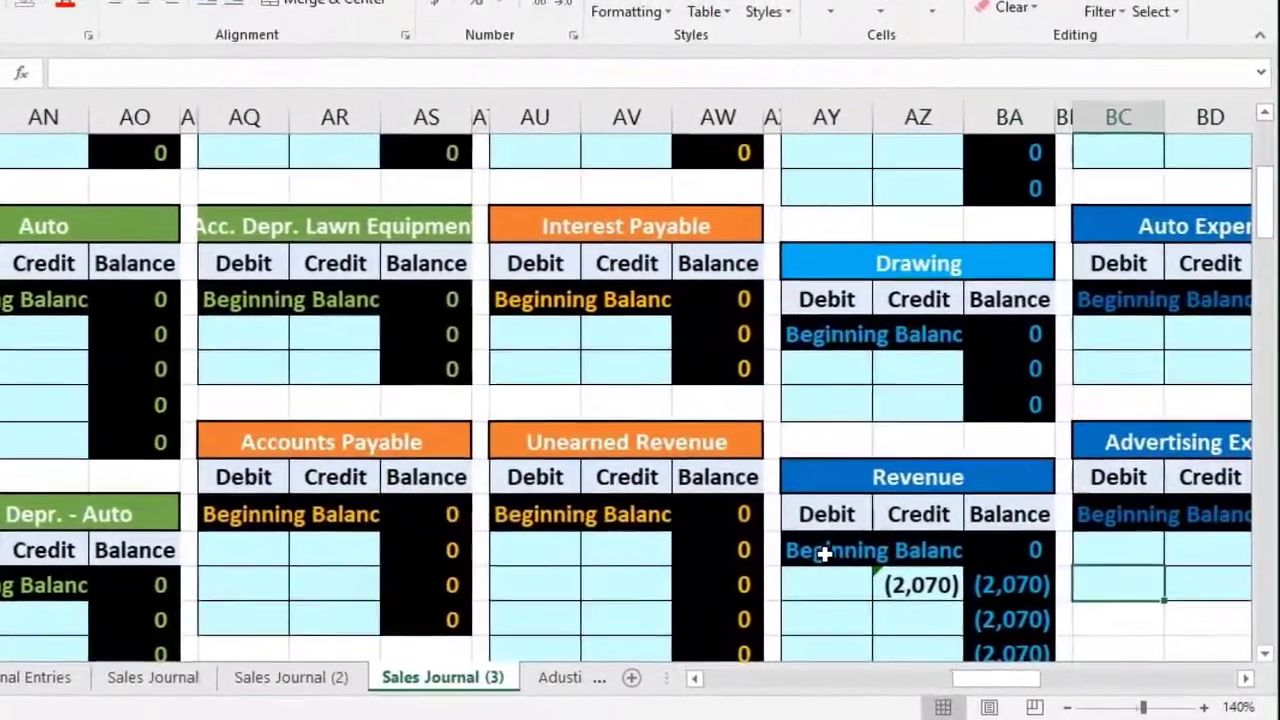
key(Left)
key(Left)
key(Left)
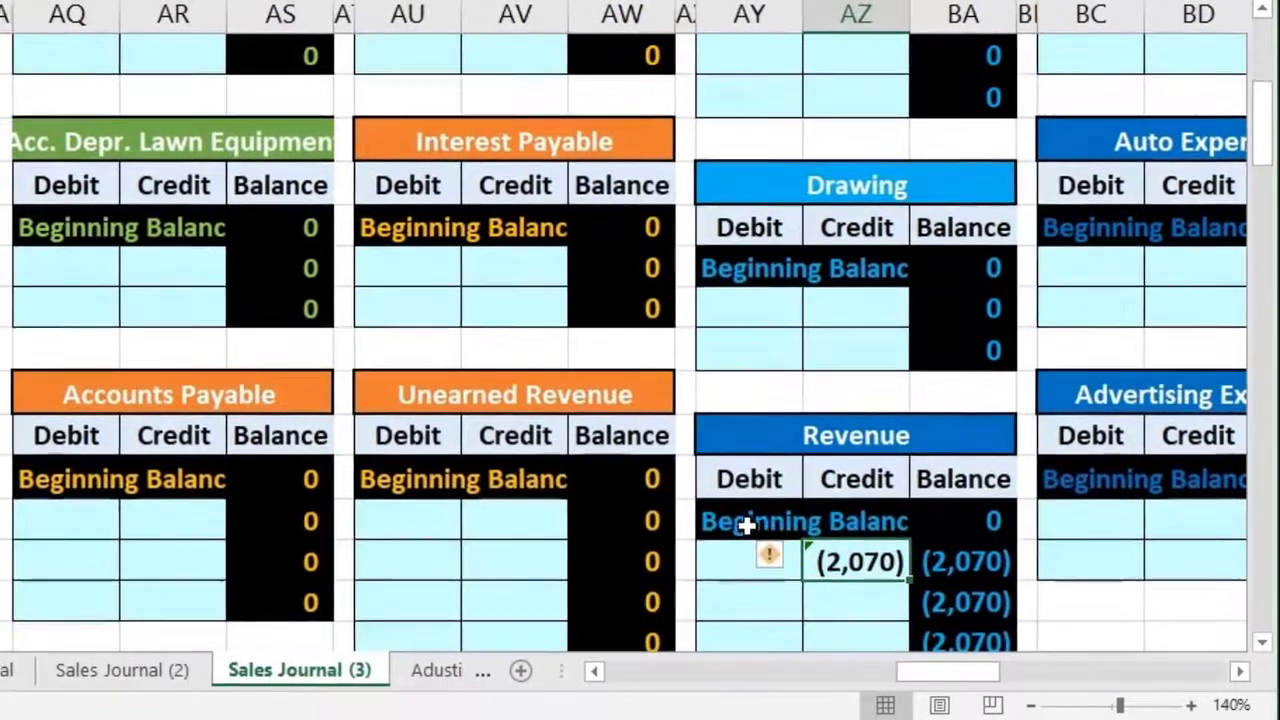
click(912, 596)
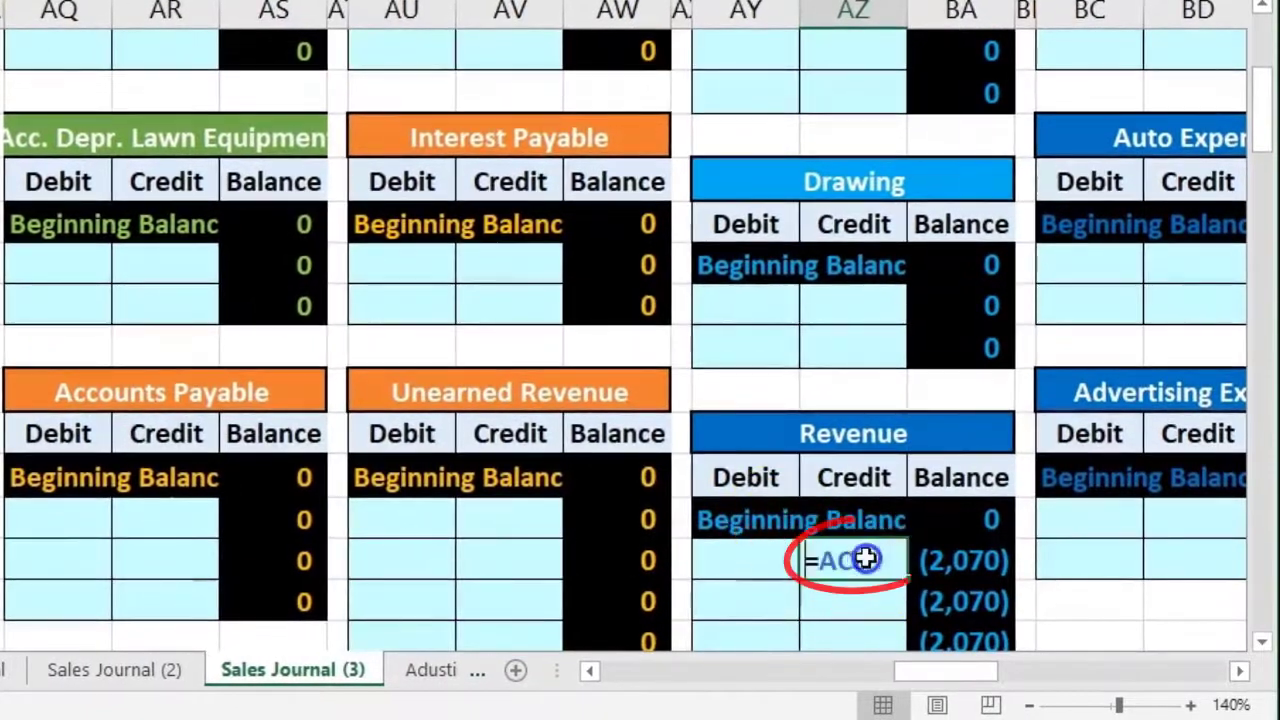
key(Return)
scroll(891, 571, down, 1)
click(951, 514)
key(Left)
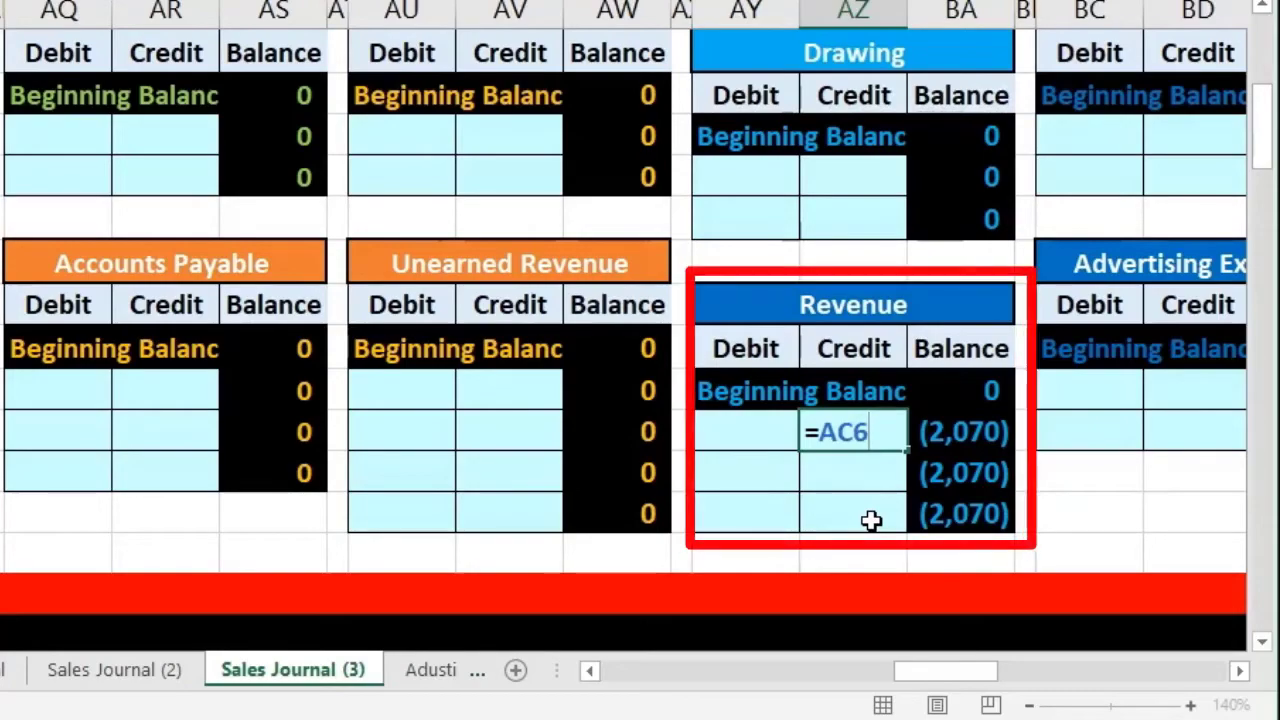
key(Return)
- Check the Revenue line, the total of debits minus credits and Net Income in the trial balance
key(Left)
key(Left)
key(Left)
key(Left)
key(Left)
key(Left)
key(Left)
key(Left)
key(Left)
key(Left)
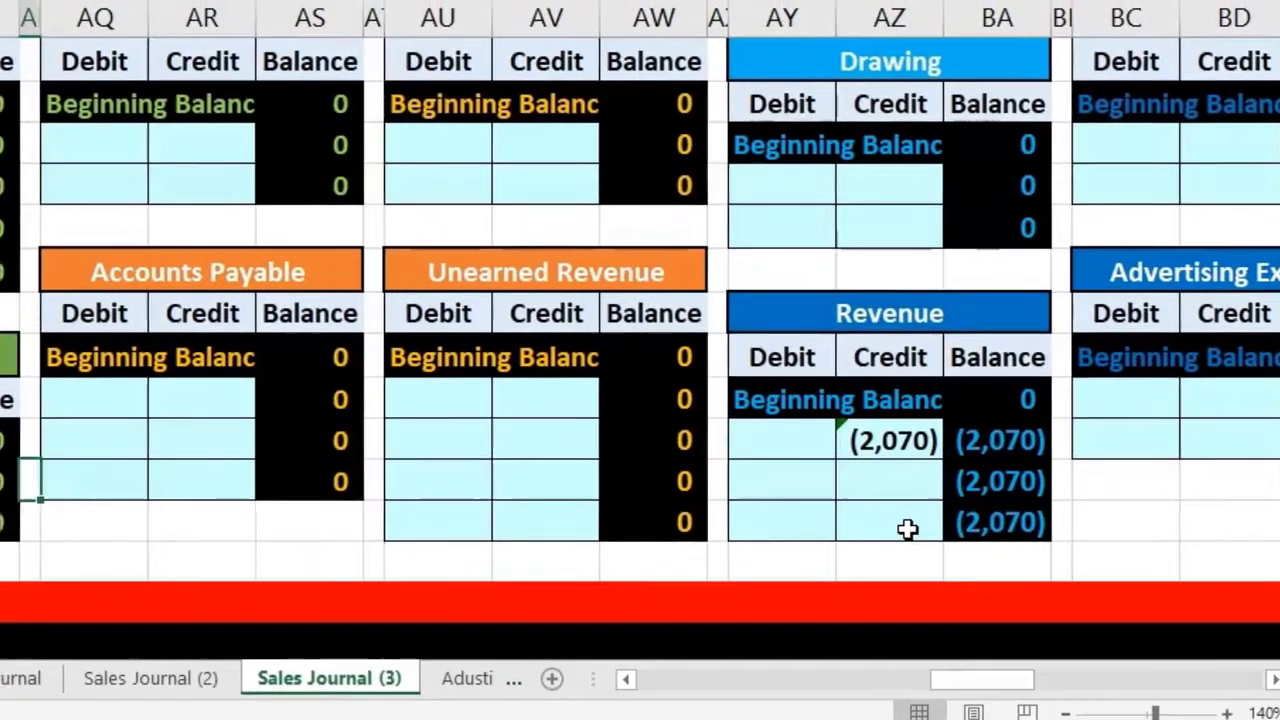
key(Left)
key(Left)
key(Left)
key(Left)
key(Left)
key(Left)
key(Left)
key(Left)
key(Left)
key(Left)
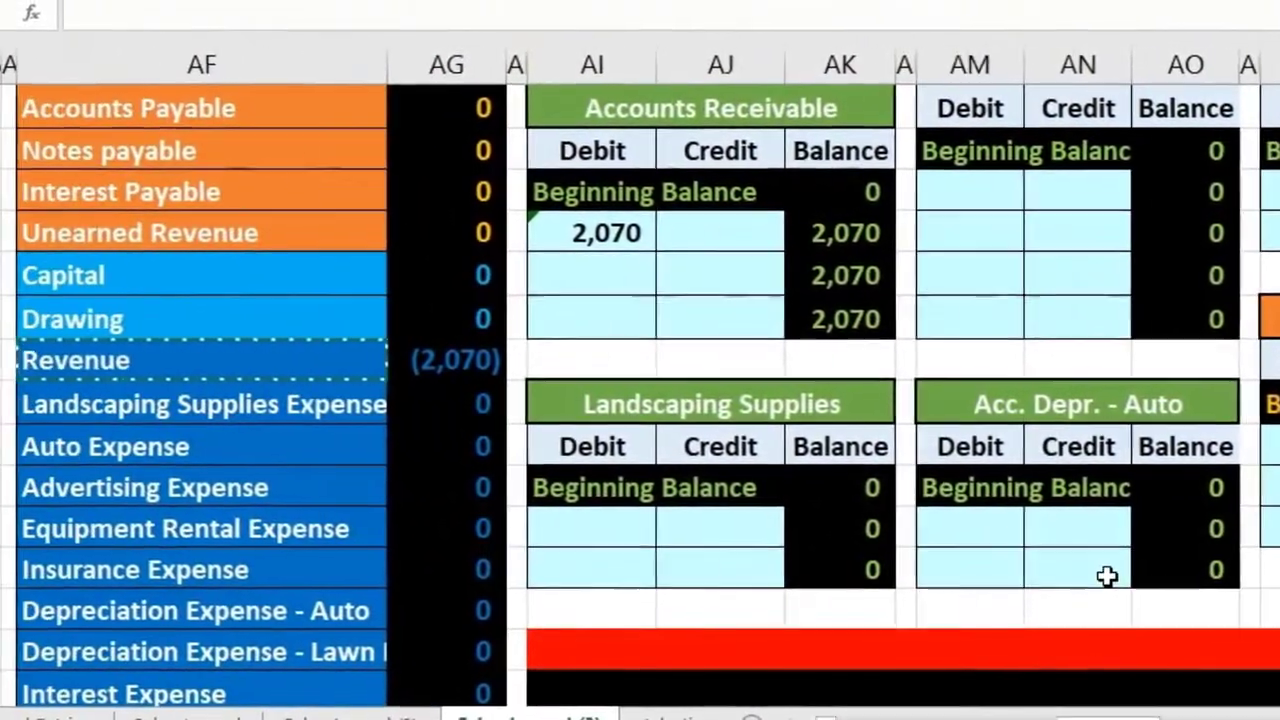
click(756, 543)
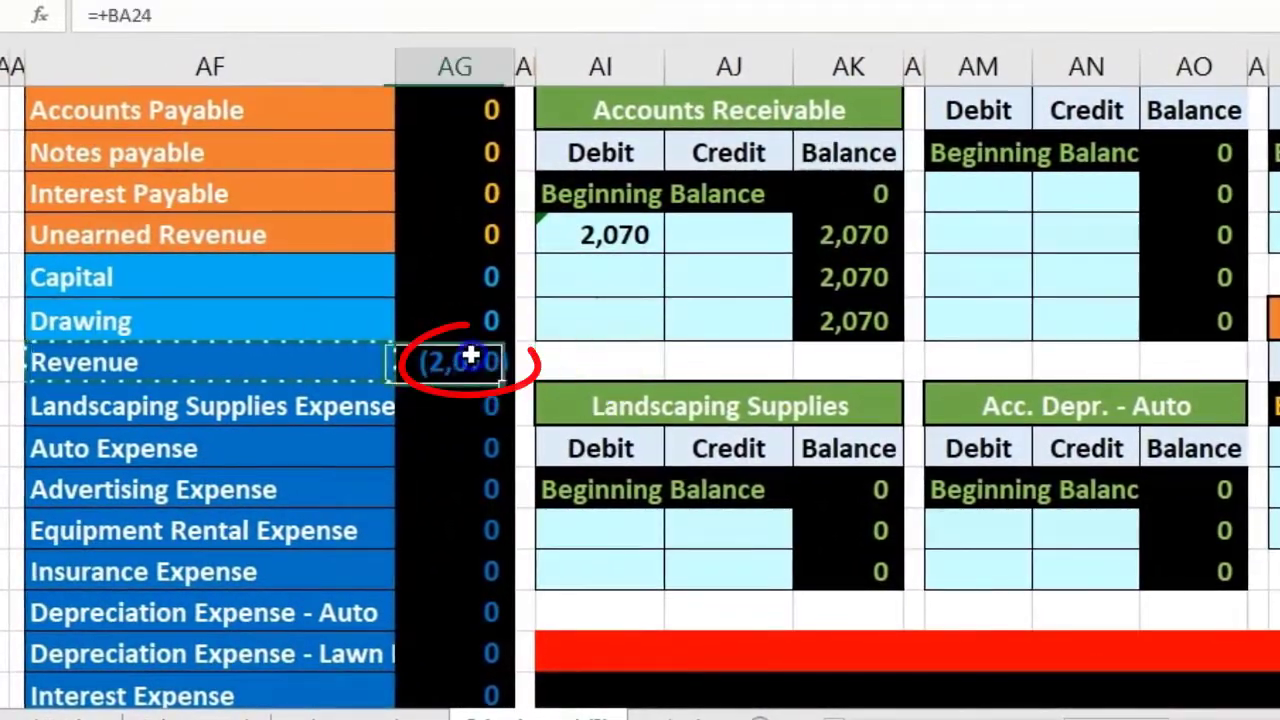
scroll(430, 533, down, 2)
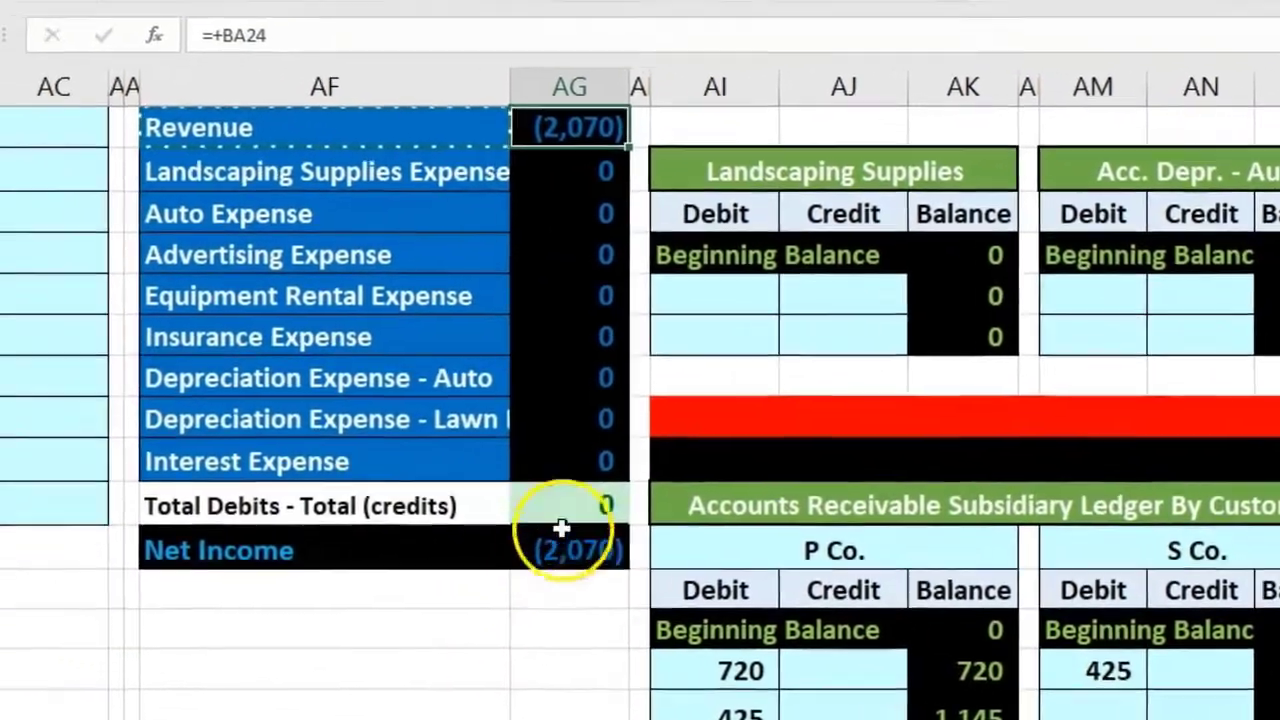
click(448, 497)
click(714, 590)
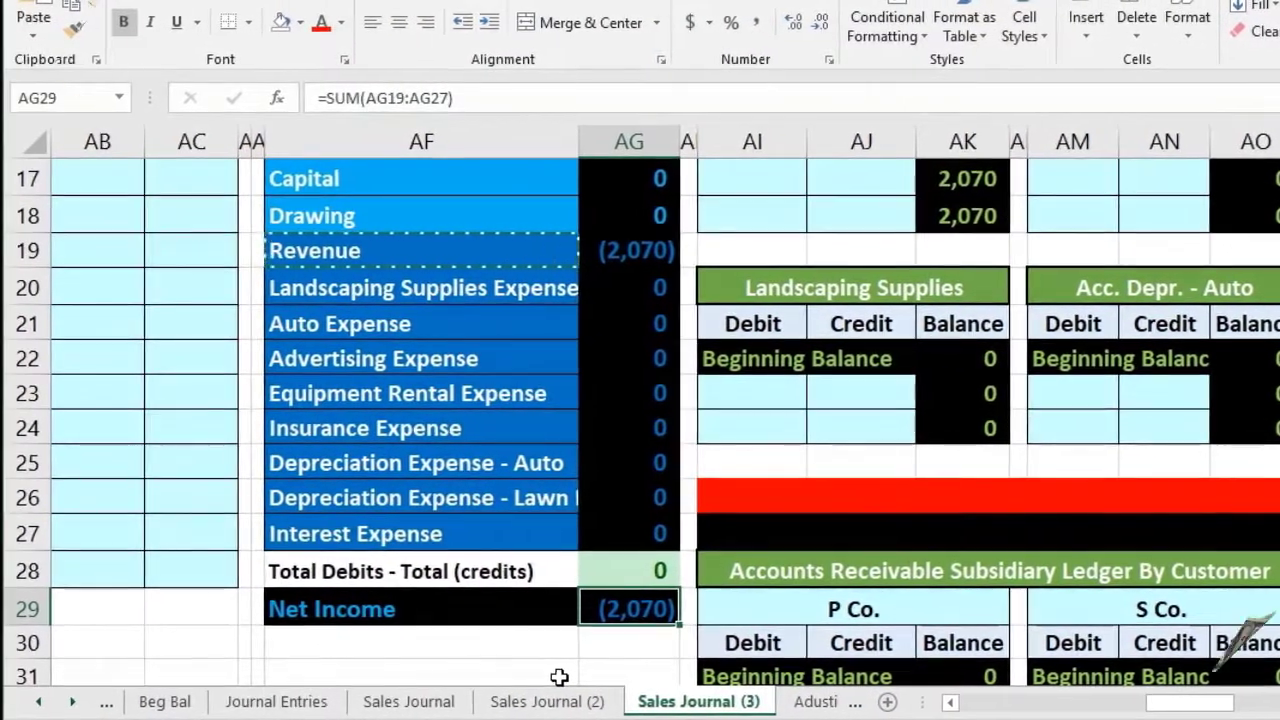
- Trace the trial balance's Accounts Receivable amount to the ending balance of the Accounts Receivable general ledger account
scroll(559, 677, up, 4)
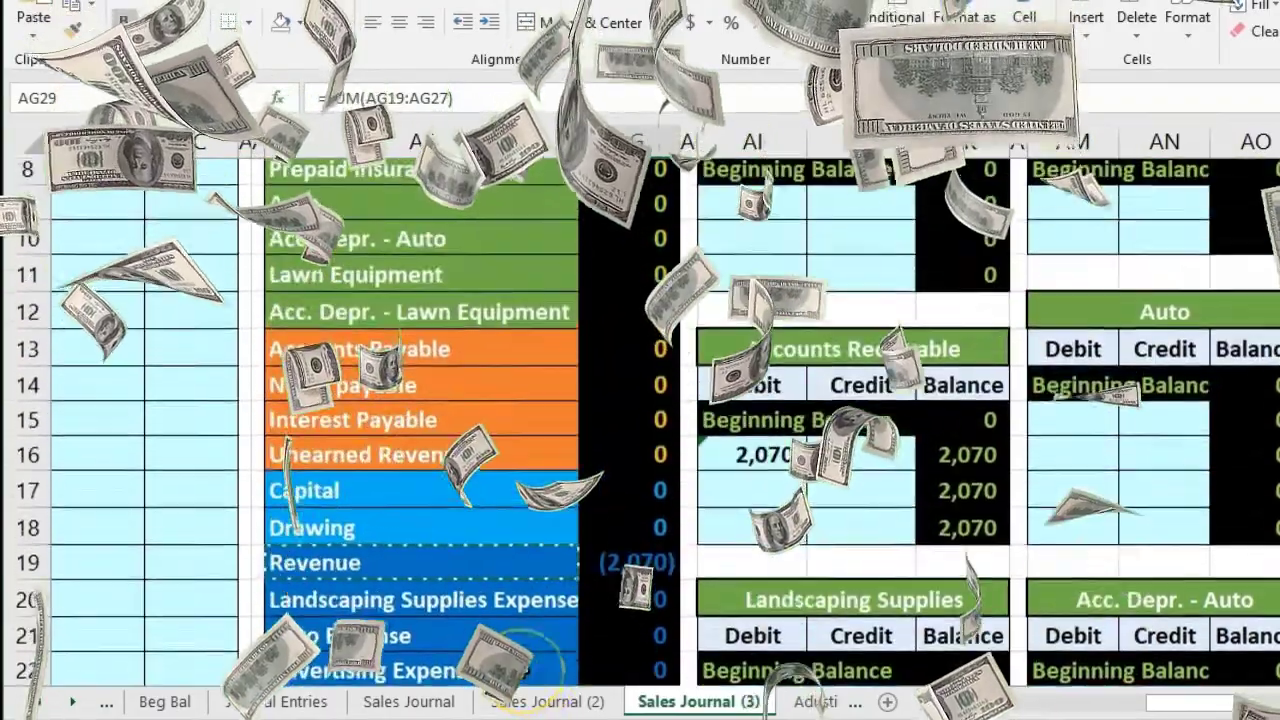
scroll(518, 677, up, 1)
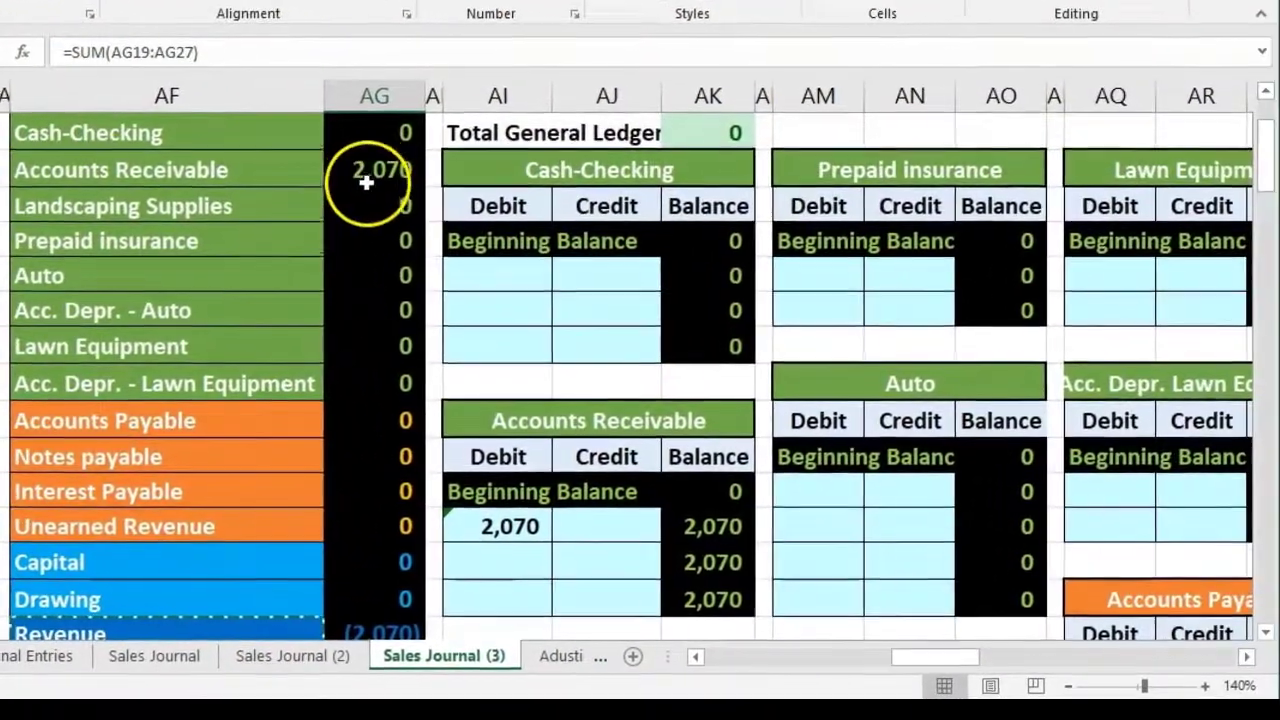
click(590, 207)
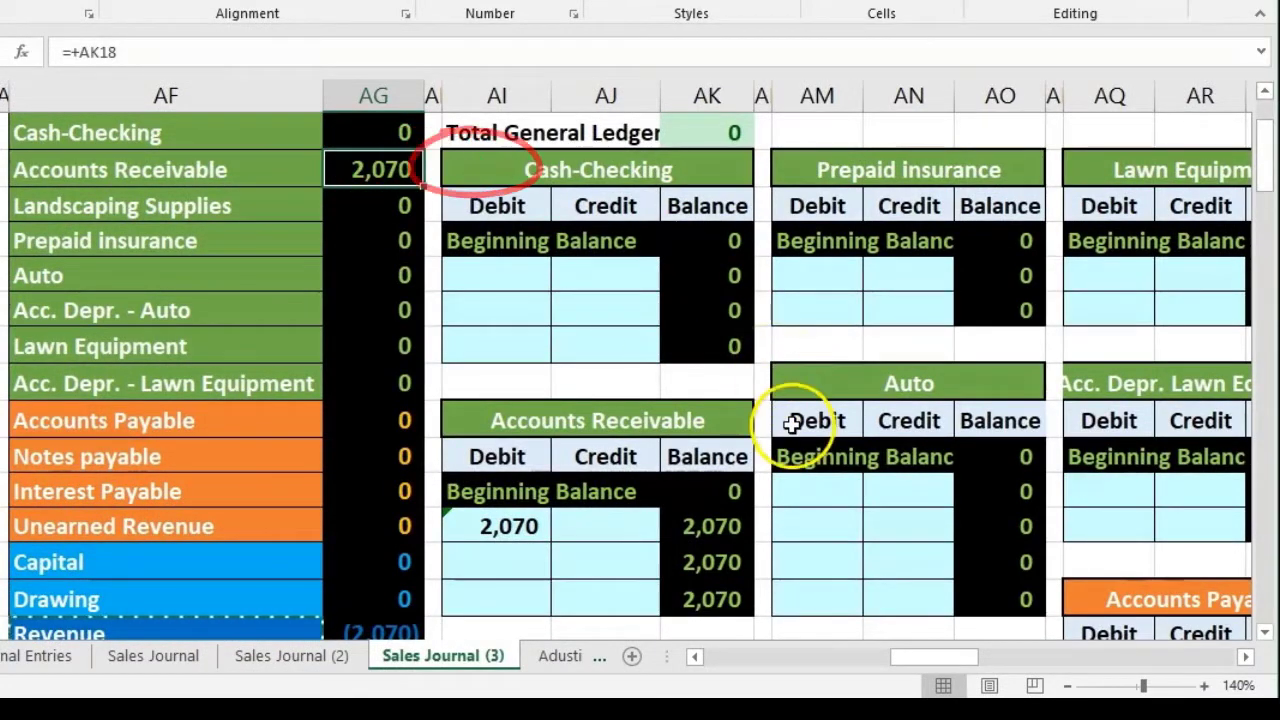
scroll(791, 424, down, 1)
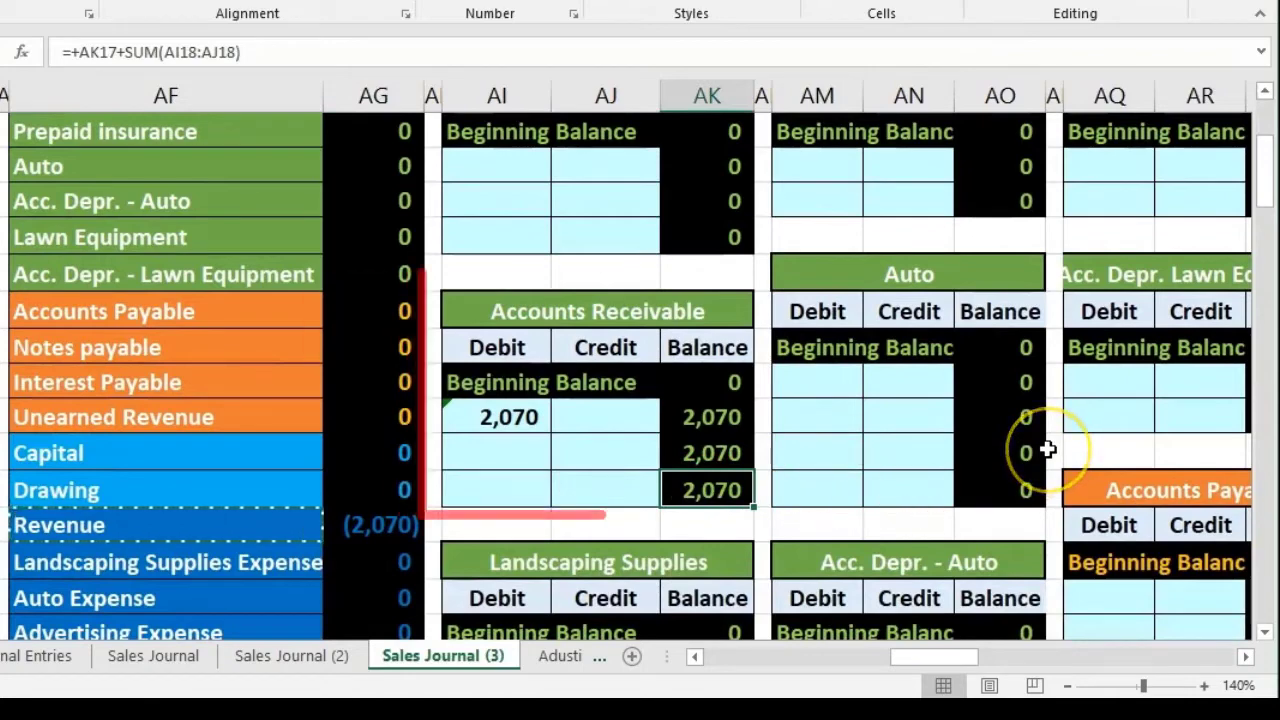
- Examine the formula behind the total AR subsidiary ledger by customer and the customer balances it adds up
scroll(1047, 450, down, 6)
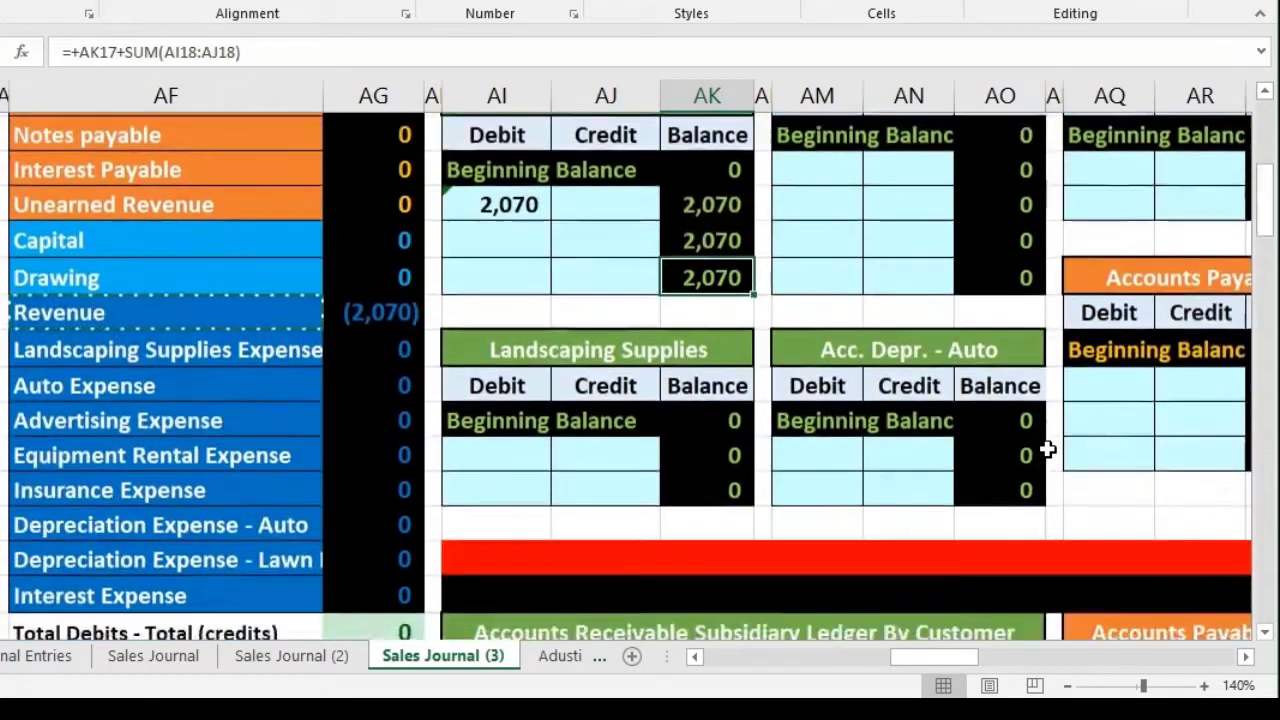
scroll(1047, 450, down, 4)
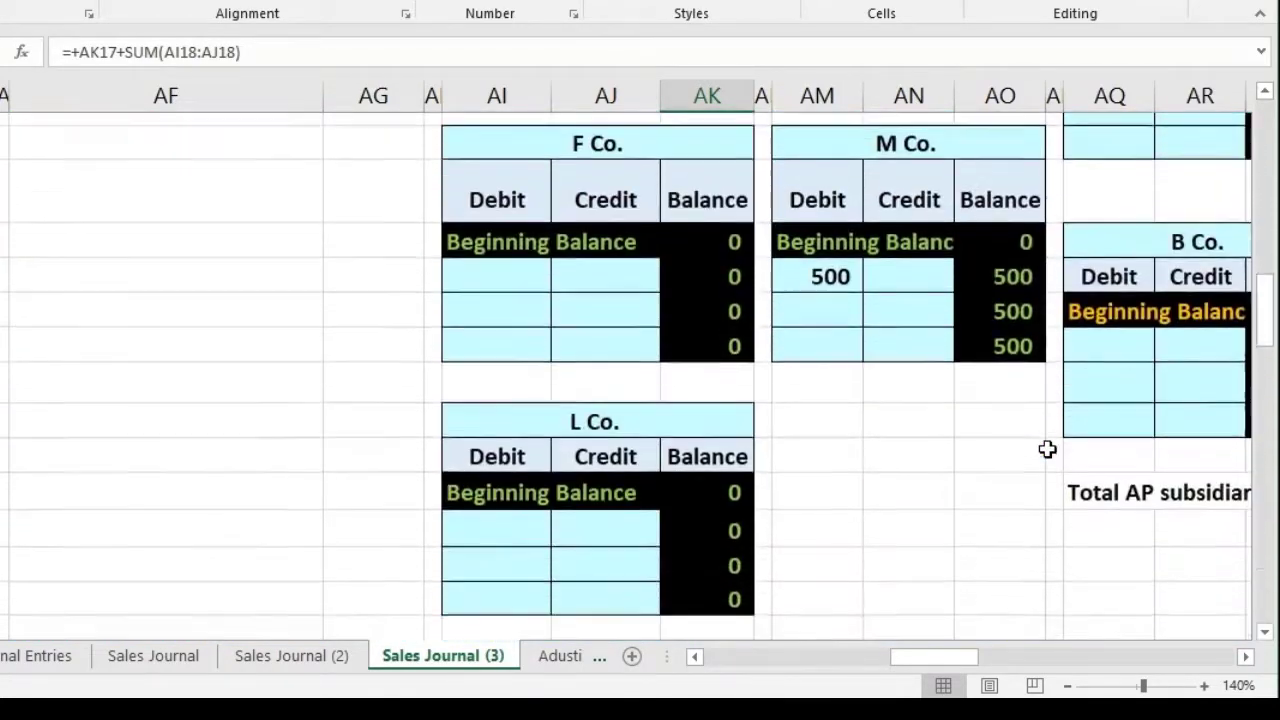
double_click(1023, 486)
scroll(1025, 486, up, 5)
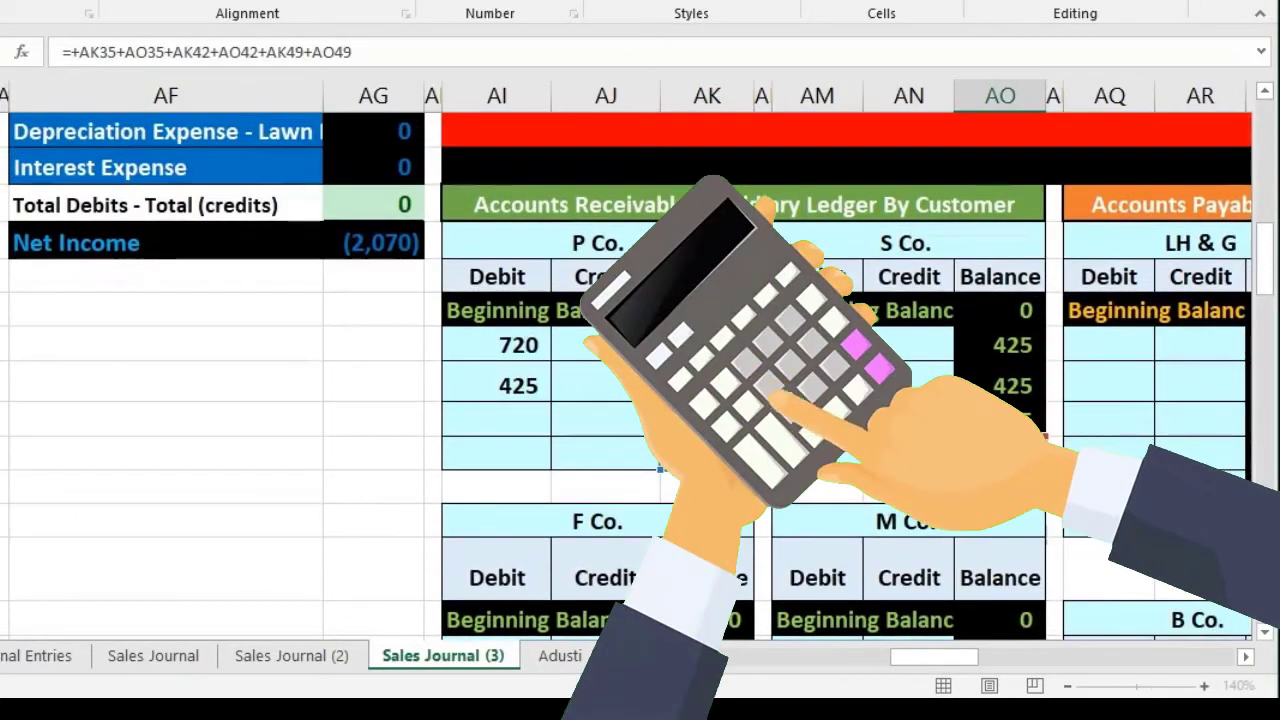
key(Return)
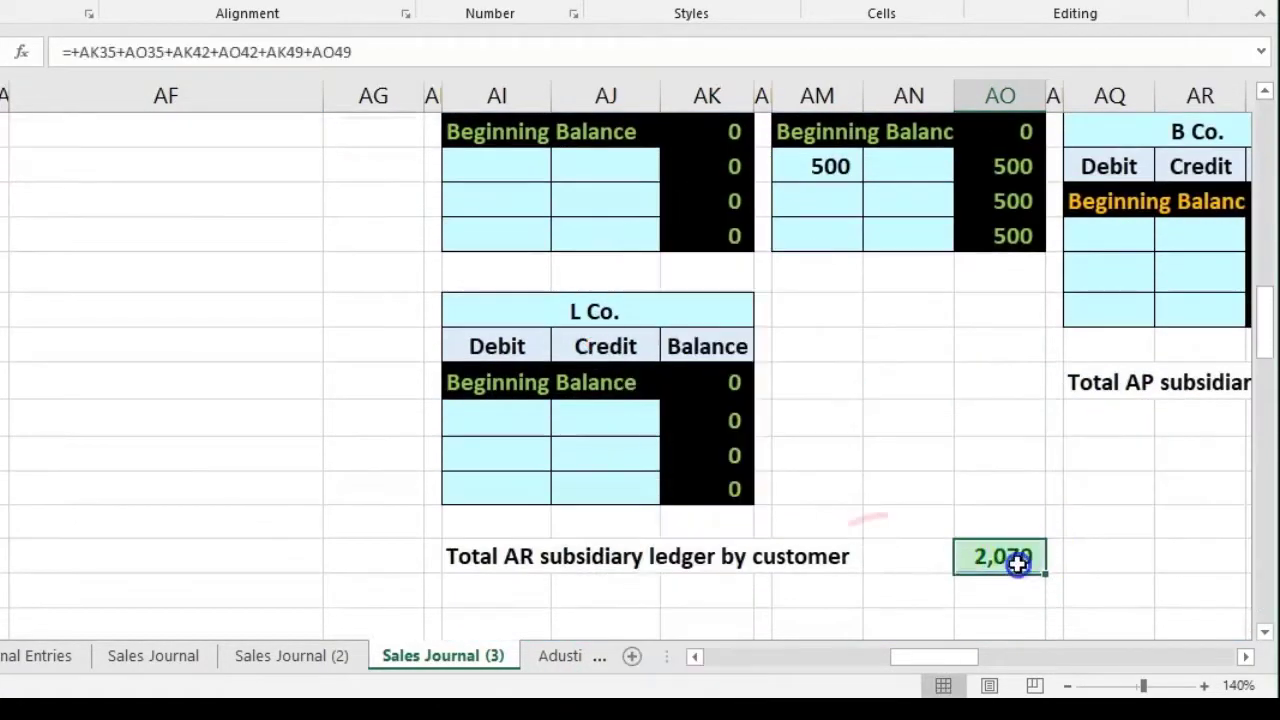